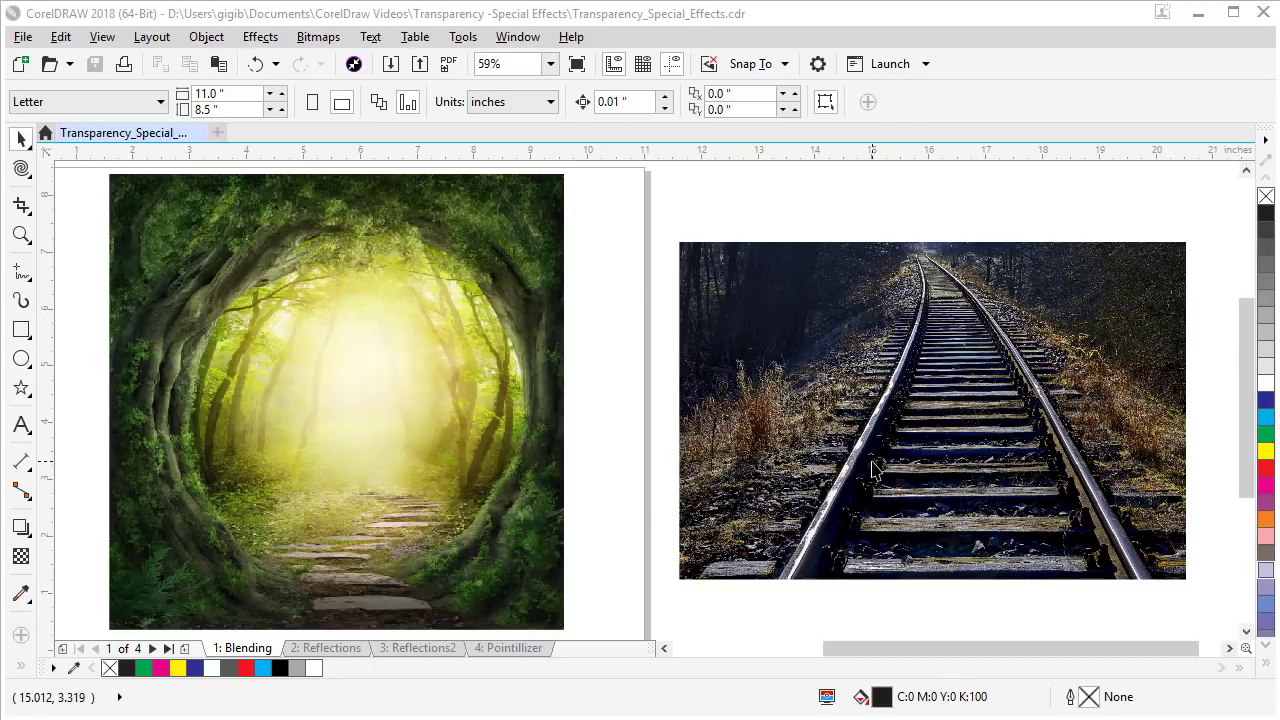
- Move the railway photo onto the page over the lower forest photo
{"action": "left_click", "coordinate": [955, 445]}
{"action": "left_click_drag", "start_coordinate": [955, 445], "coordinate": [368, 457]}
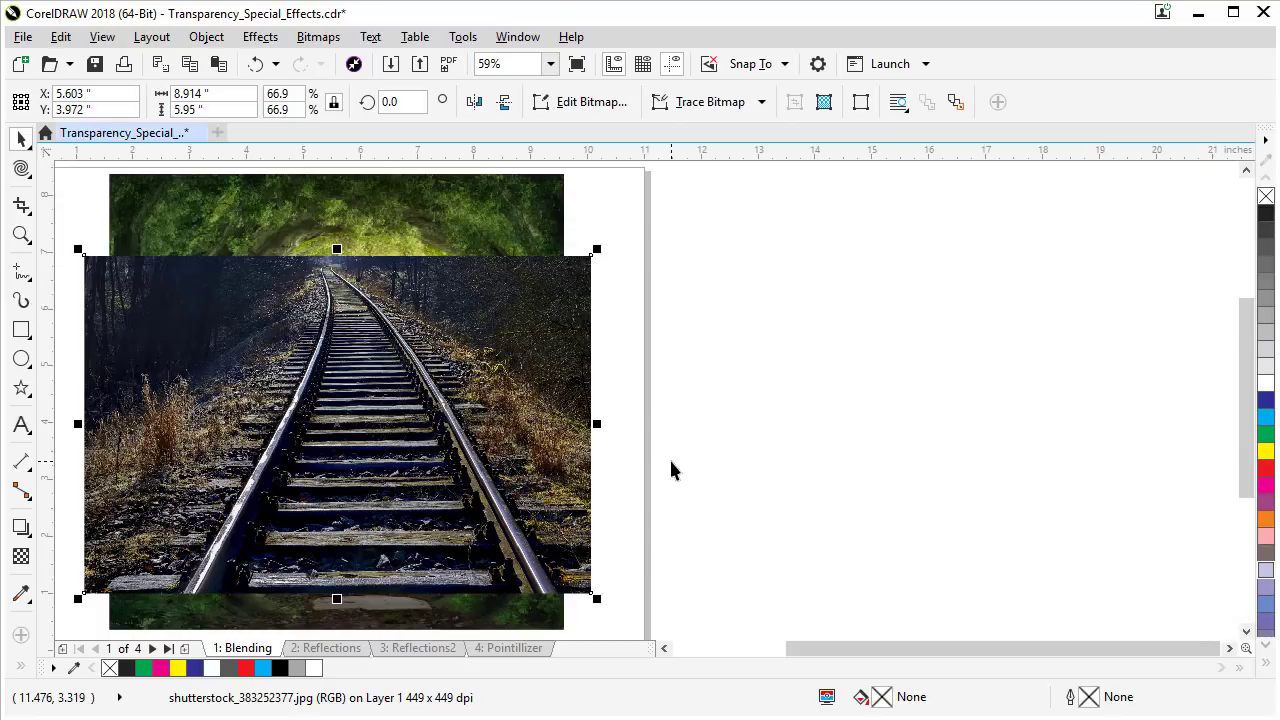
{"action": "scroll", "coordinate": [672, 470], "scroll_direction": "left", "scroll_amount": 3}
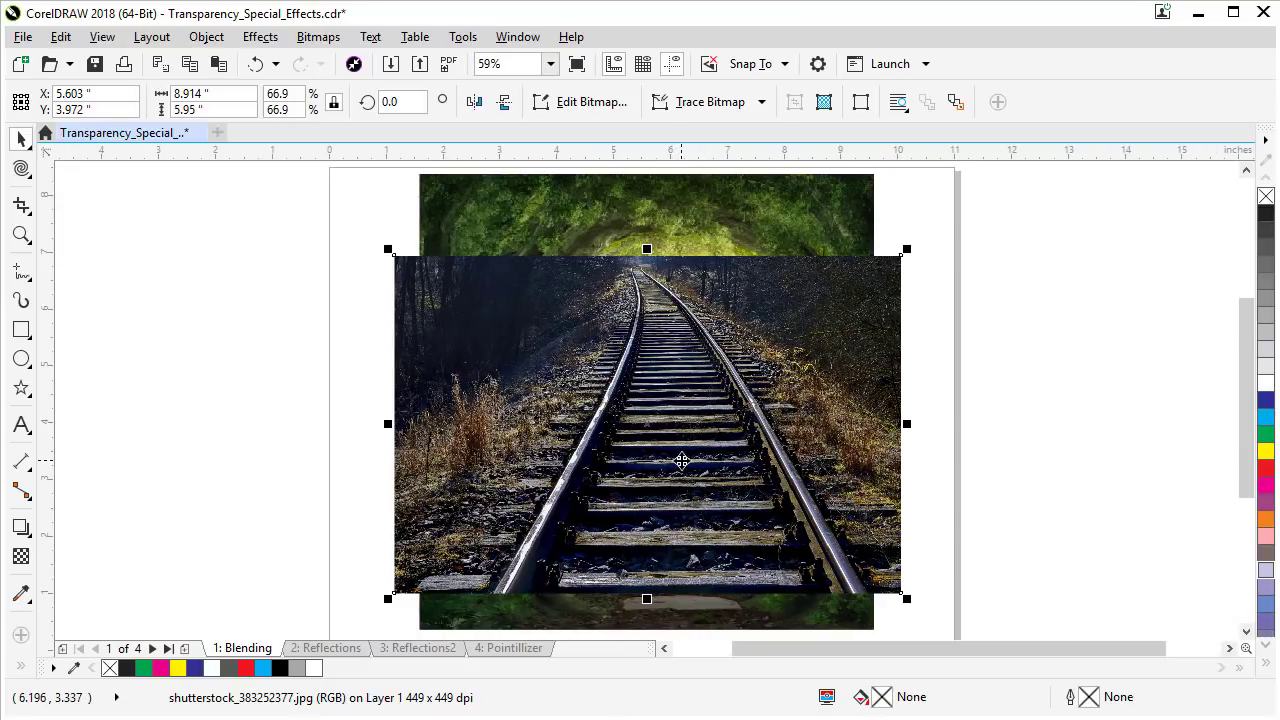
{"action": "left_click_drag", "start_coordinate": [680, 411], "coordinate": [707, 431]}
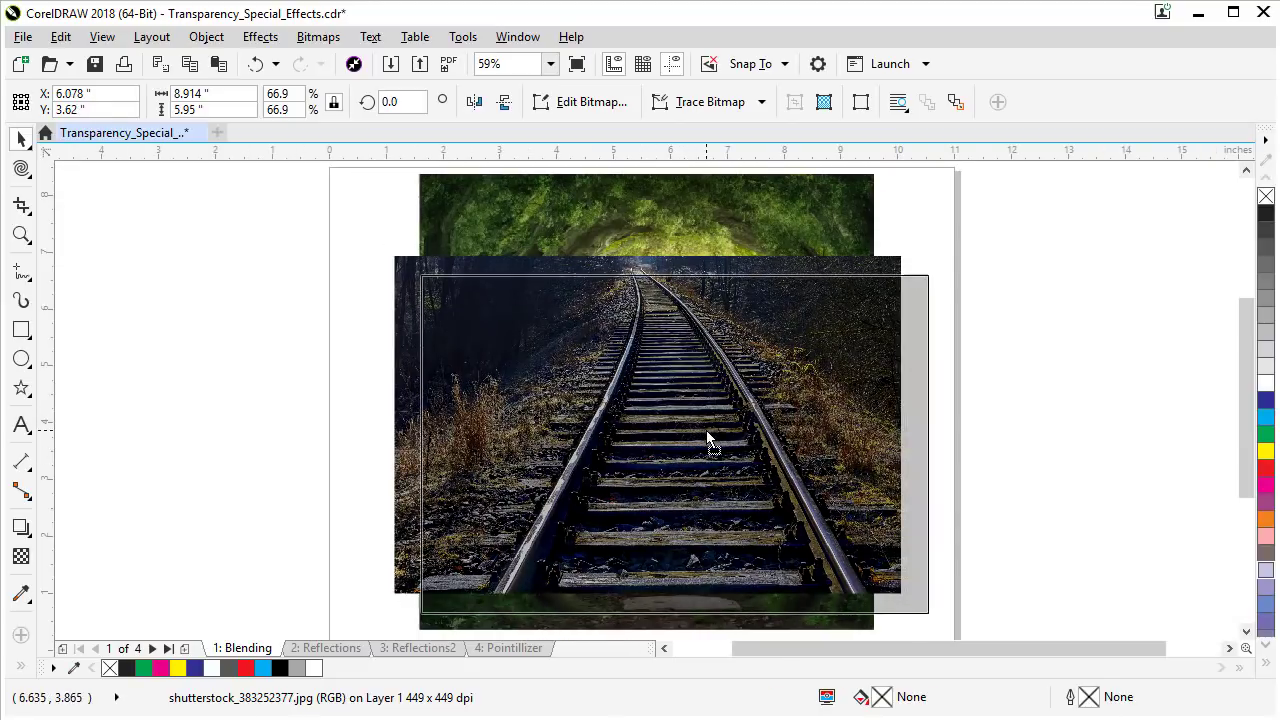
- Resize the railway photo to 8 inches wide and shift it left over the forest photo
{"action": "left_click", "coordinate": [560, 228]}
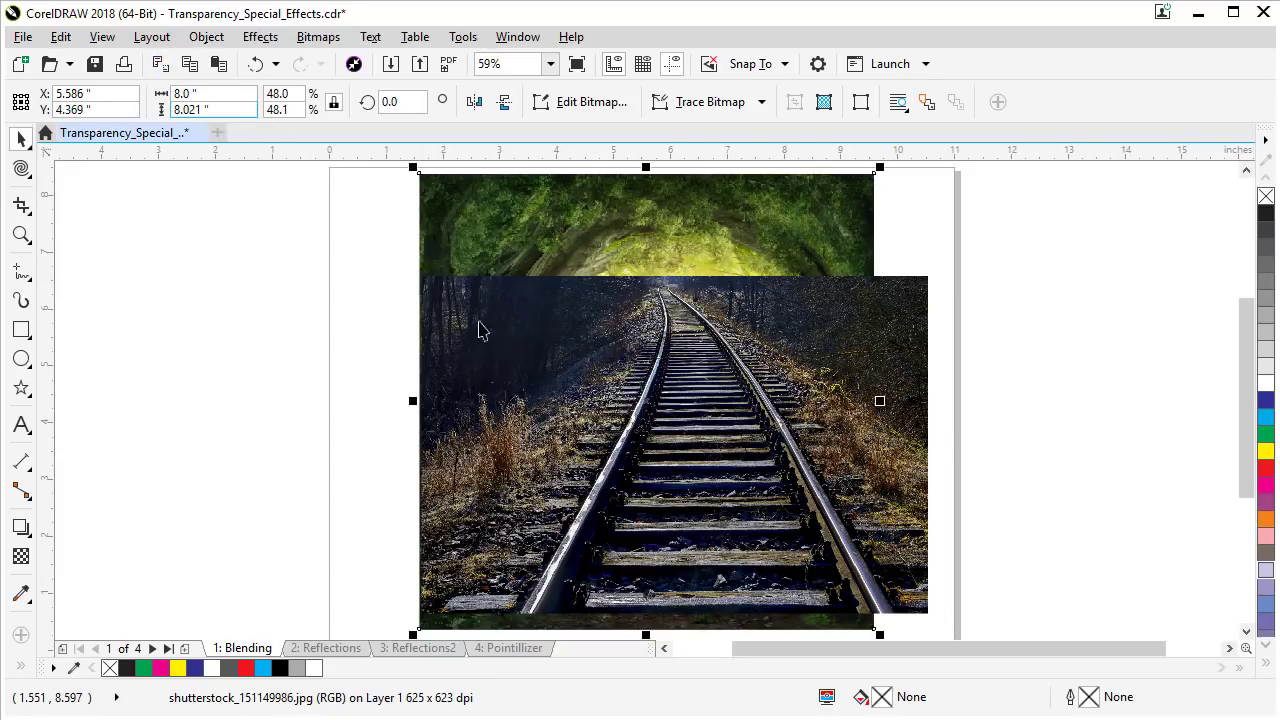
{"action": "left_click", "coordinate": [578, 392]}
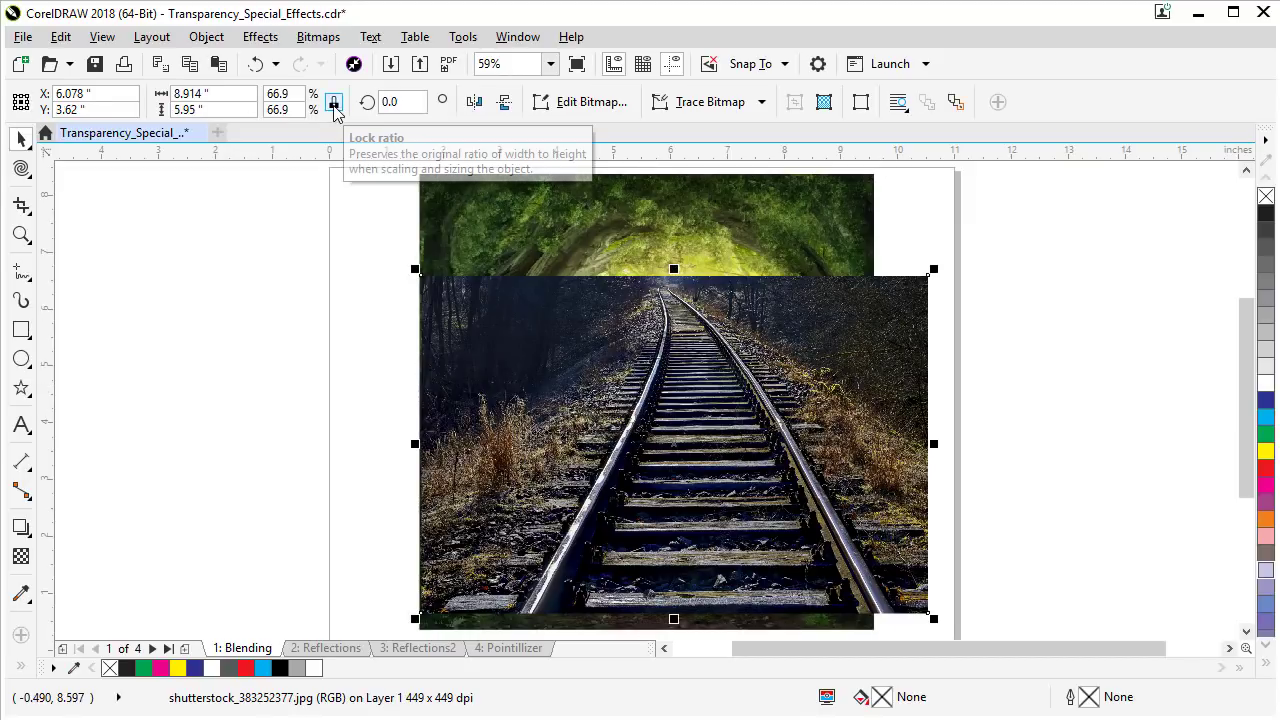
{"action": "left_click", "coordinate": [184, 93]}
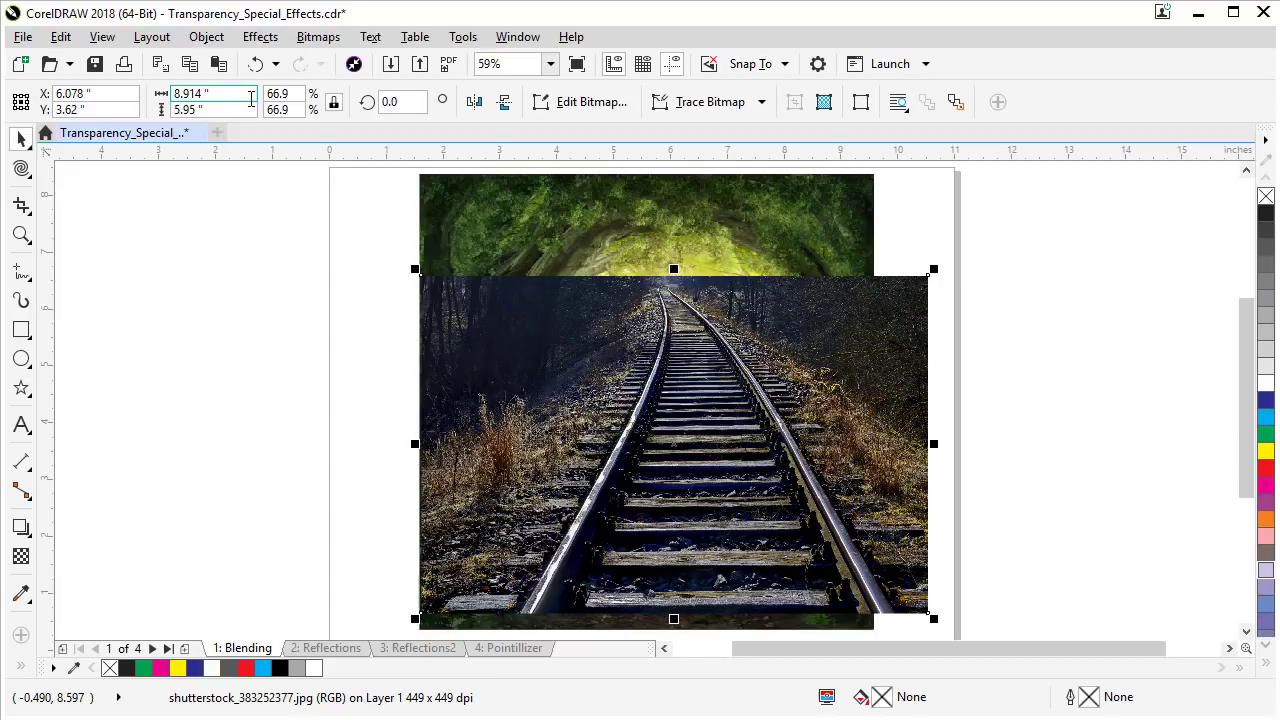
{"action": "double_click", "coordinate": [213, 97]}
{"action": "type", "text": "8"}
{"action": "key", "text": "Return"}
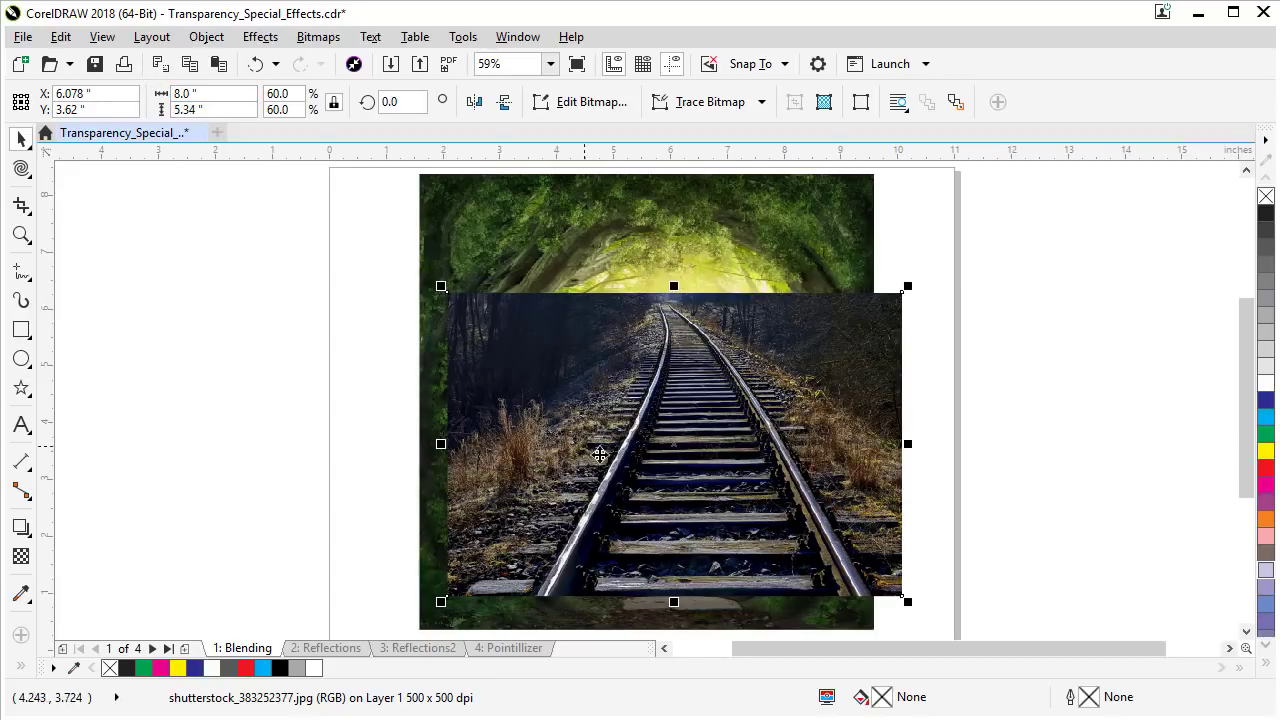
{"action": "left_click_drag", "start_coordinate": [592, 446], "coordinate": [564, 456]}
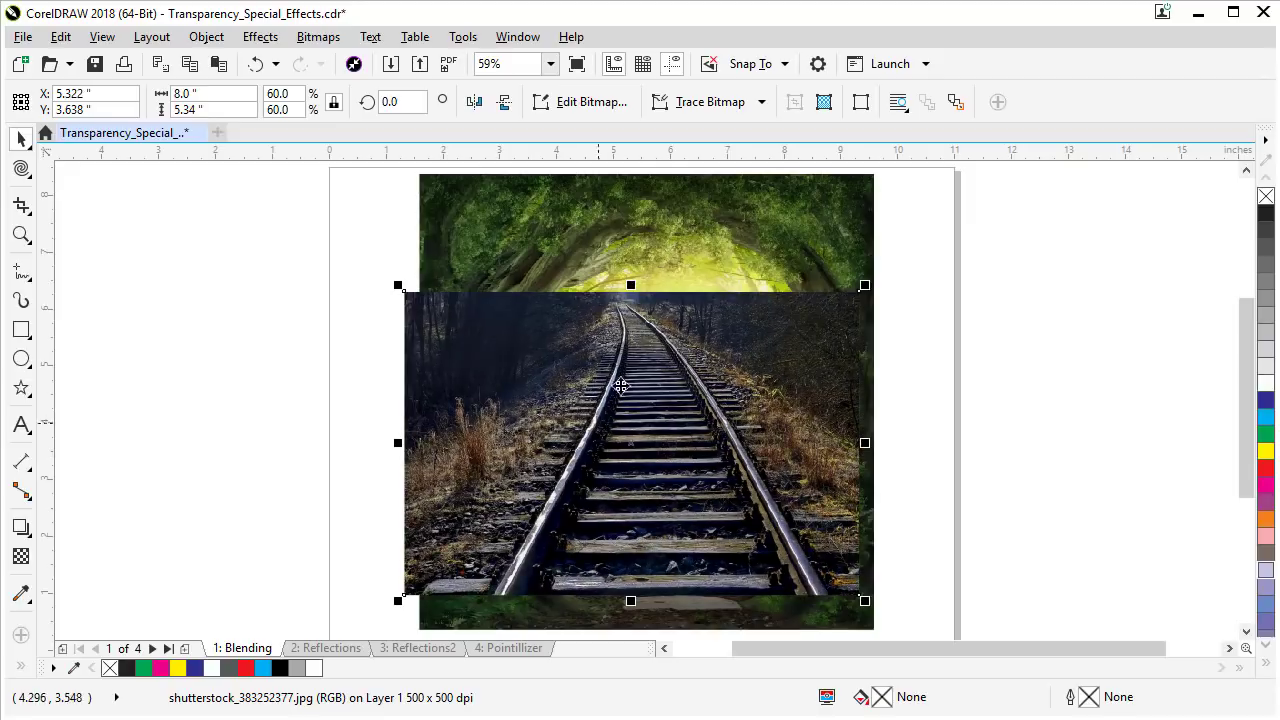
- Select both photos and align the railway photo's centre and bottom with the forest photo
{"action": "left_click", "coordinate": [567, 237], "text": "shift"}
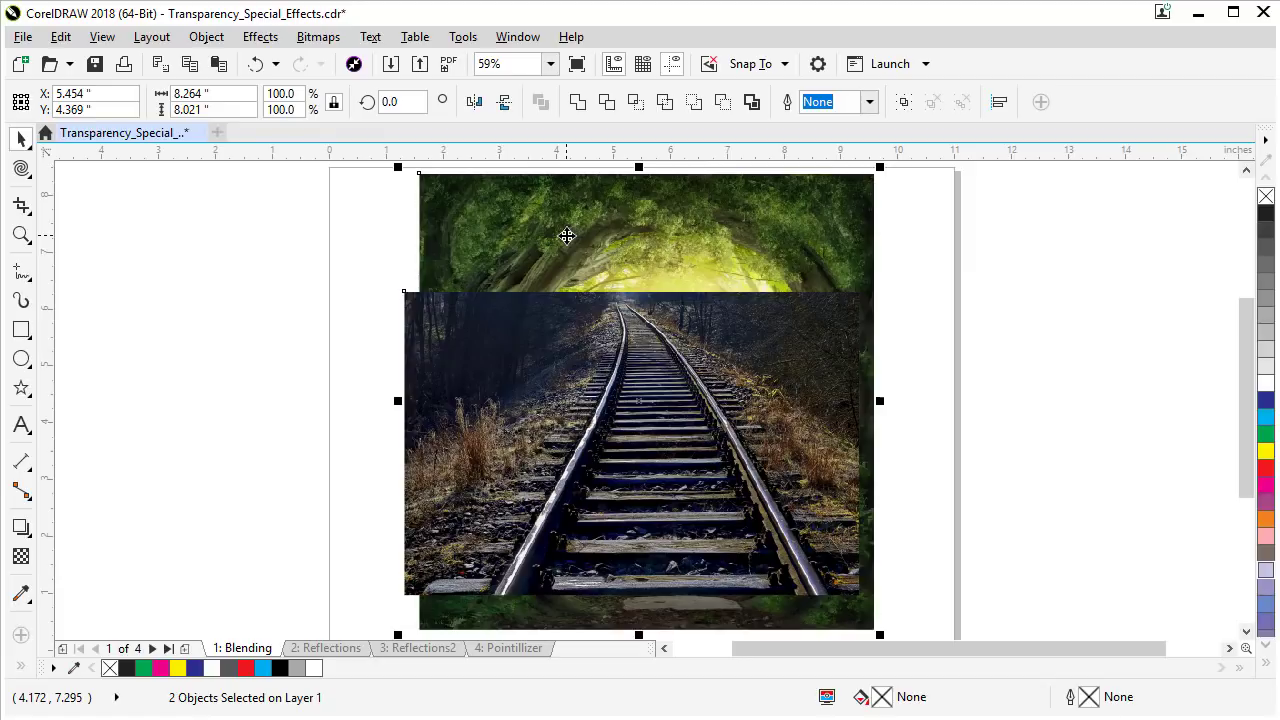
{"action": "key", "text": "c"}
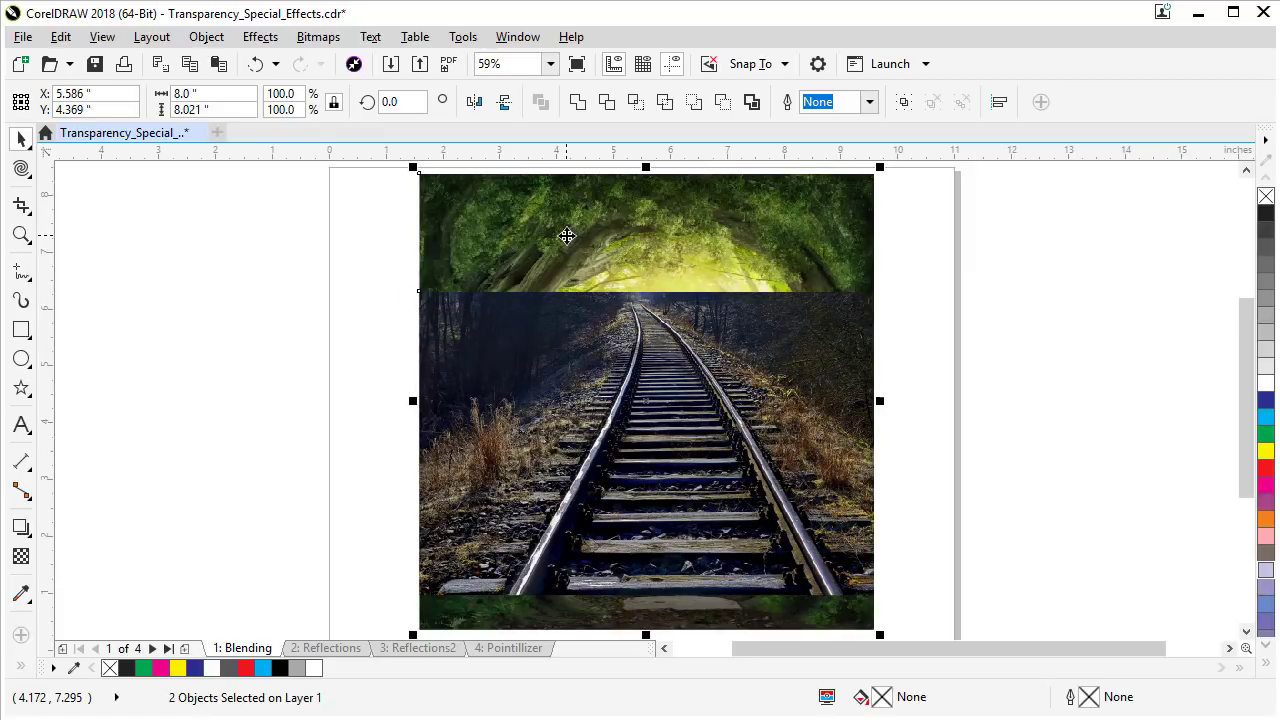
{"action": "key", "text": "b"}
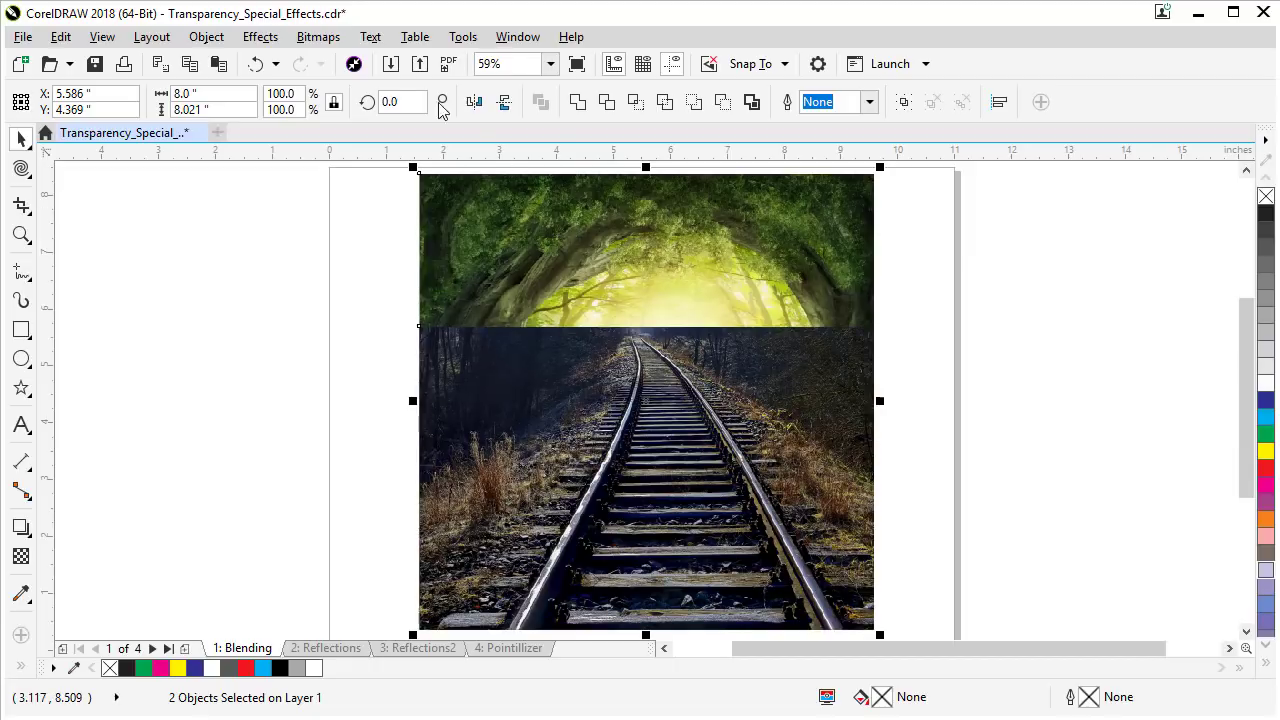
{"action": "left_click", "coordinate": [220, 44]}
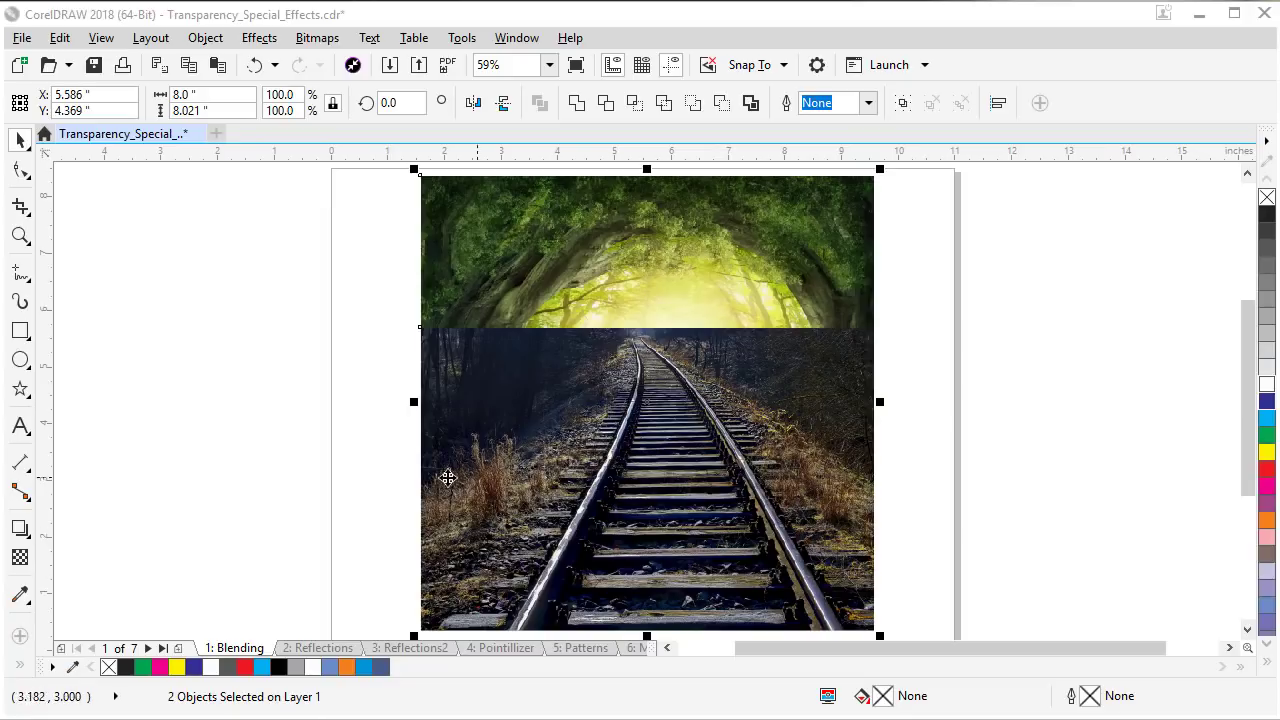
- Give the railway photo a bottom-to-top linear transparency, then lower its fully transparent end
{"action": "left_click", "coordinate": [386, 506]}
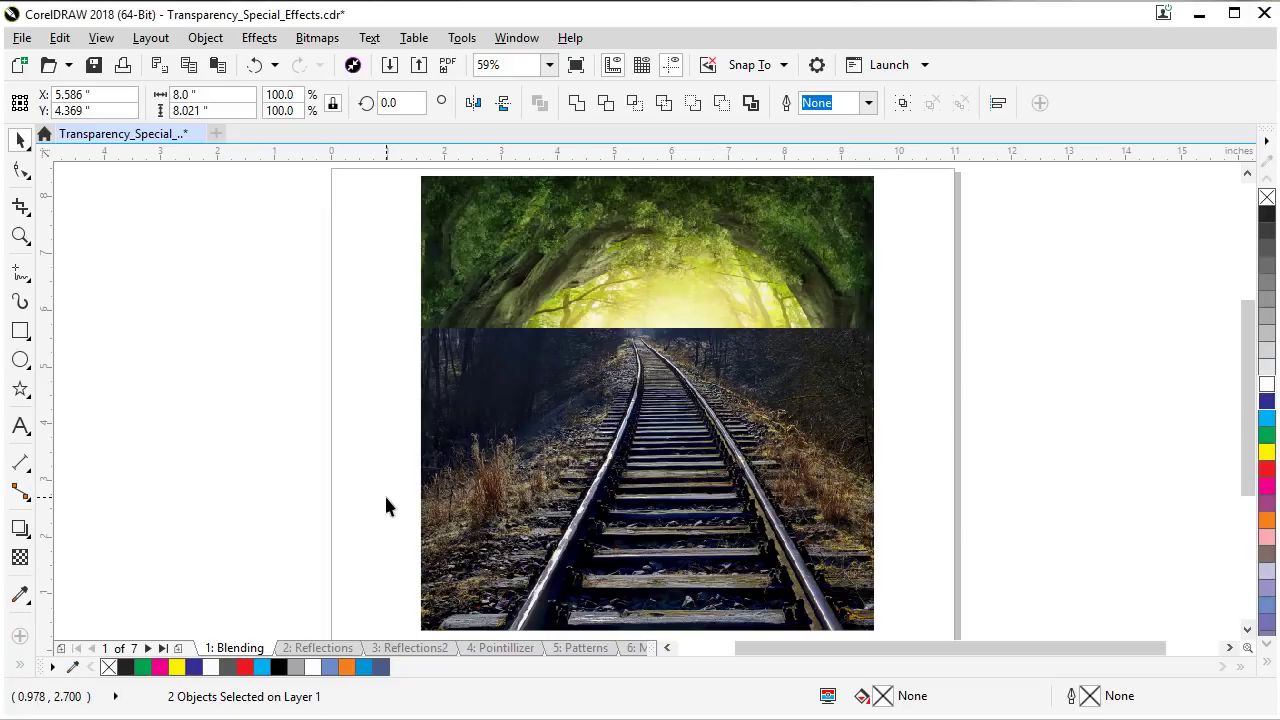
{"action": "left_click", "coordinate": [604, 472]}
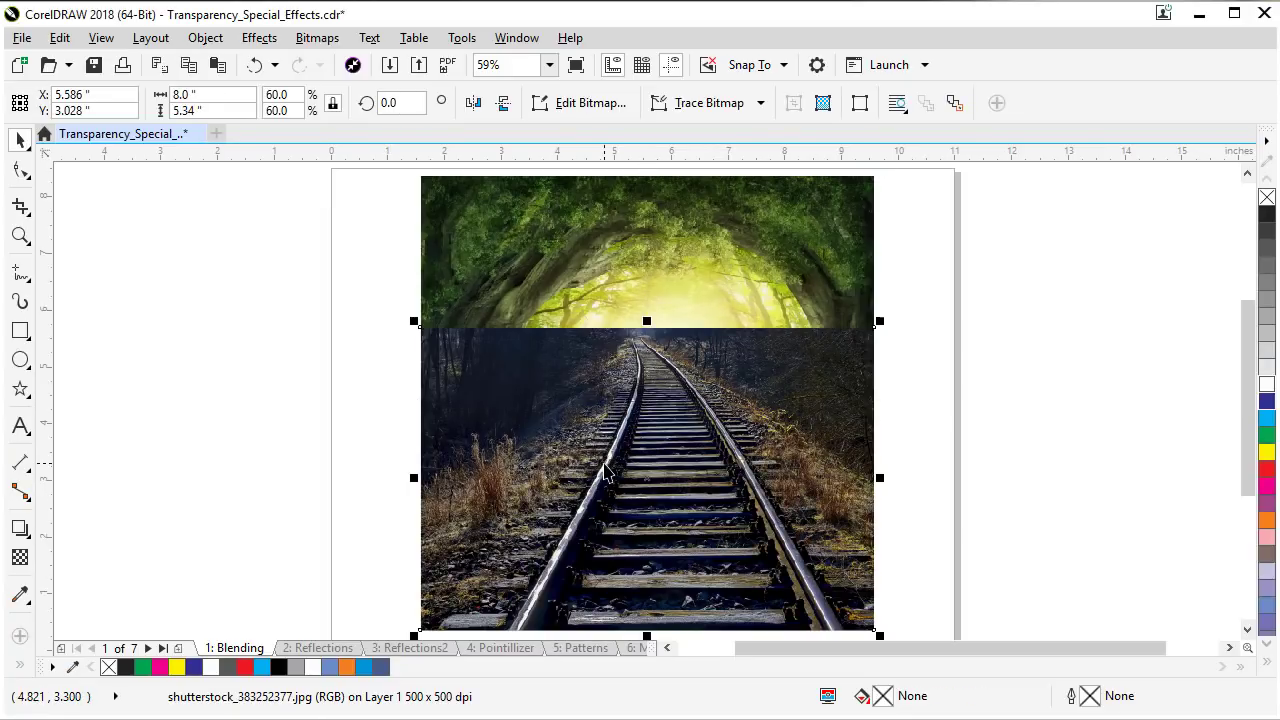
{"action": "left_click", "coordinate": [20, 558]}
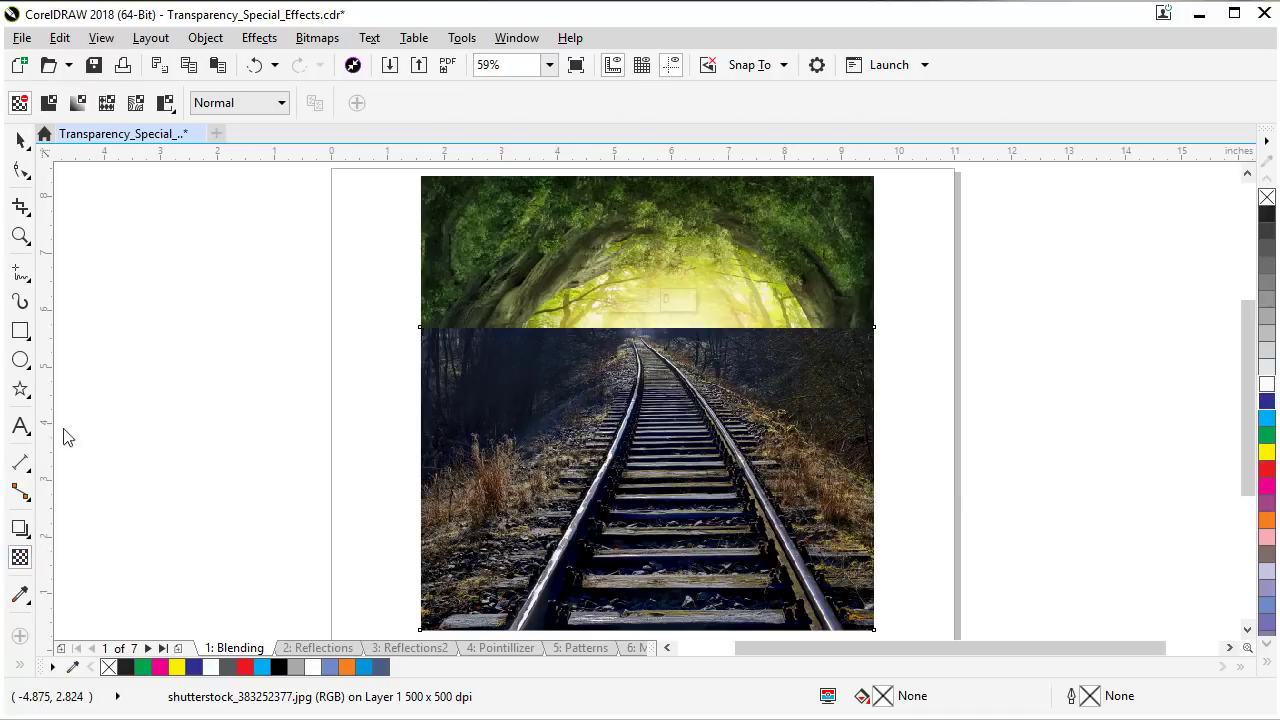
{"action": "left_click", "coordinate": [78, 103]}
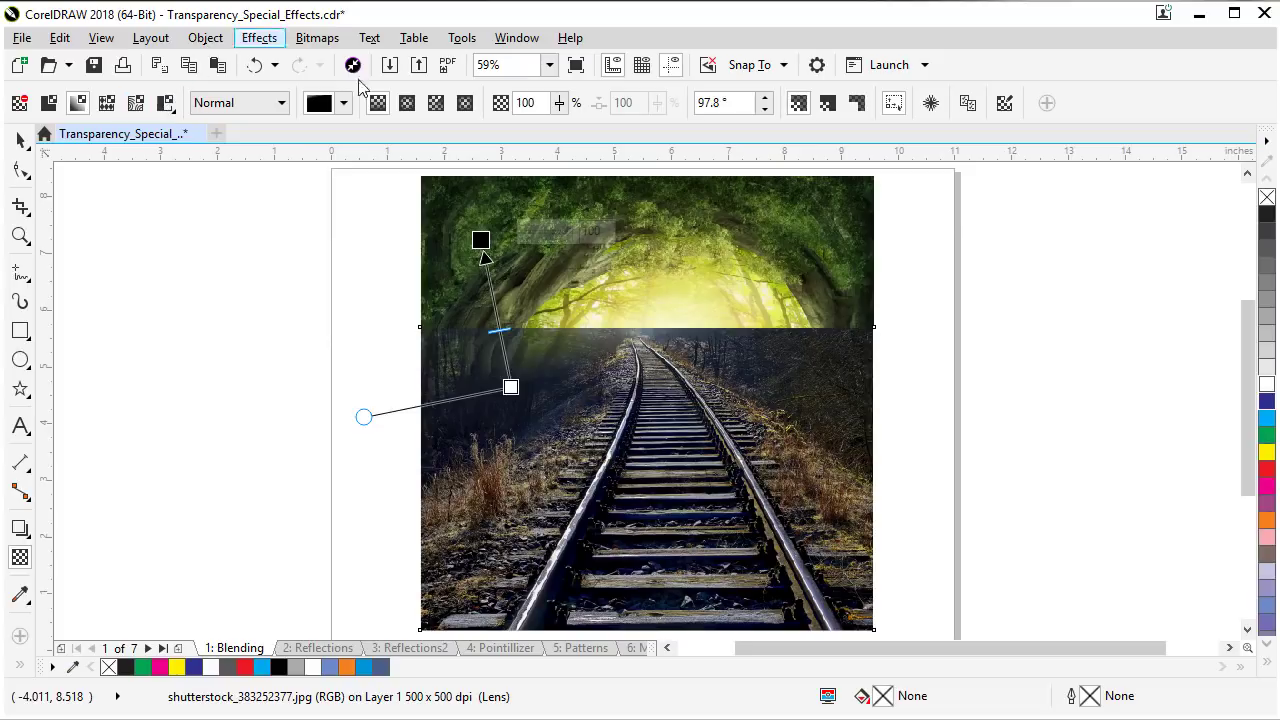
{"action": "mouse_move", "coordinate": [670, 625]}
{"action": "left_mouse_down"}
{"action": "mouse_move", "coordinate": [679, 310]}
{"action": "mouse_move", "coordinate": [668, 252]}
{"action": "left_mouse_up"}
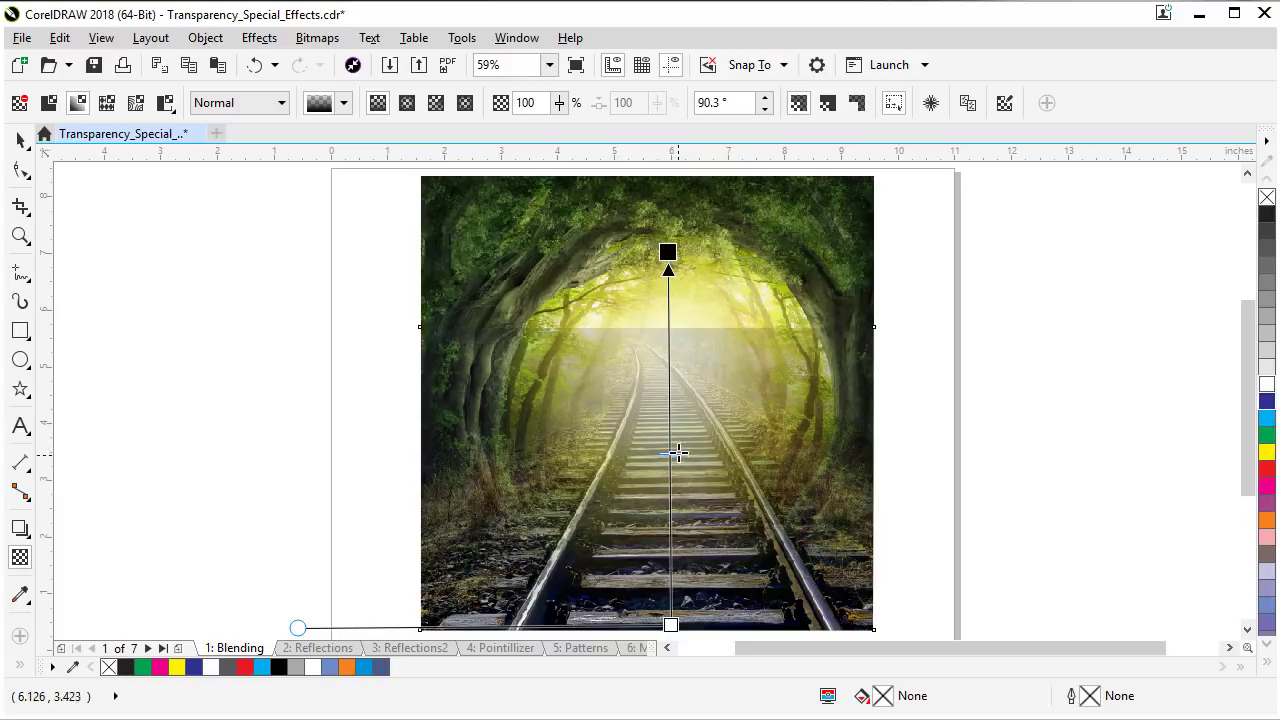
{"action": "key", "text": "Escape"}
{"action": "left_click", "coordinate": [677, 435]}
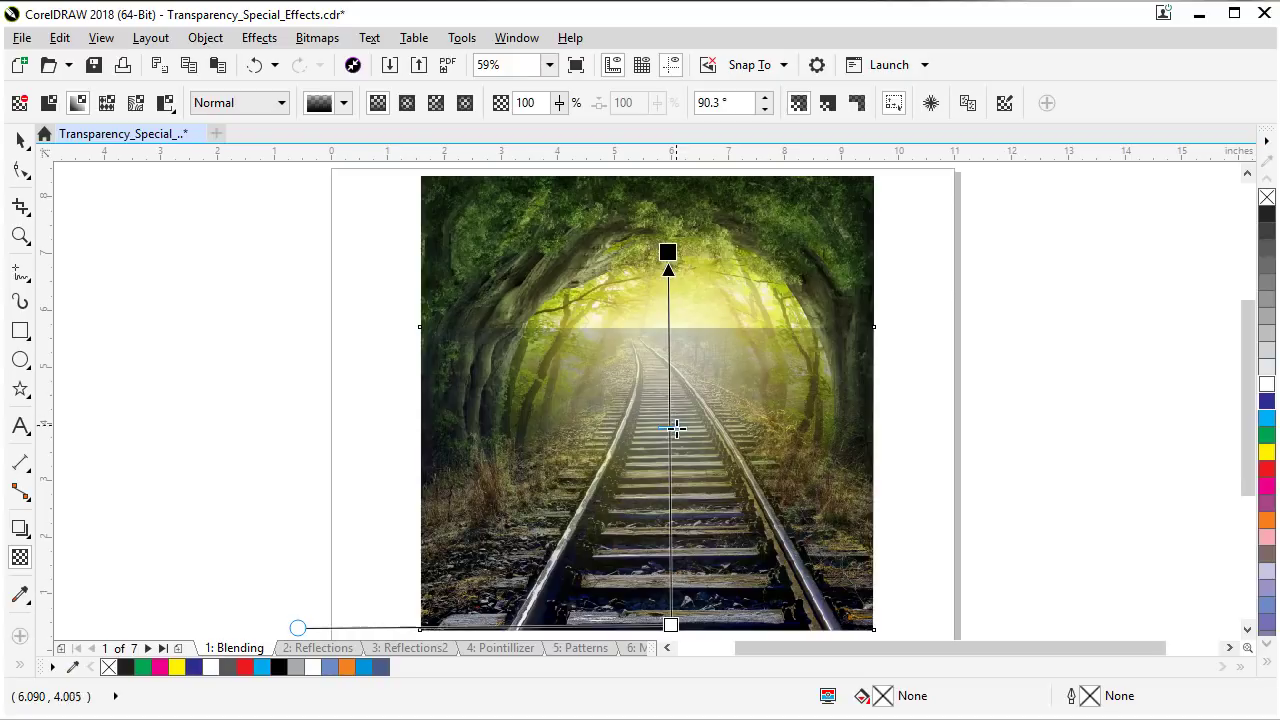
{"action": "left_click_drag", "start_coordinate": [668, 252], "coordinate": [668, 325]}
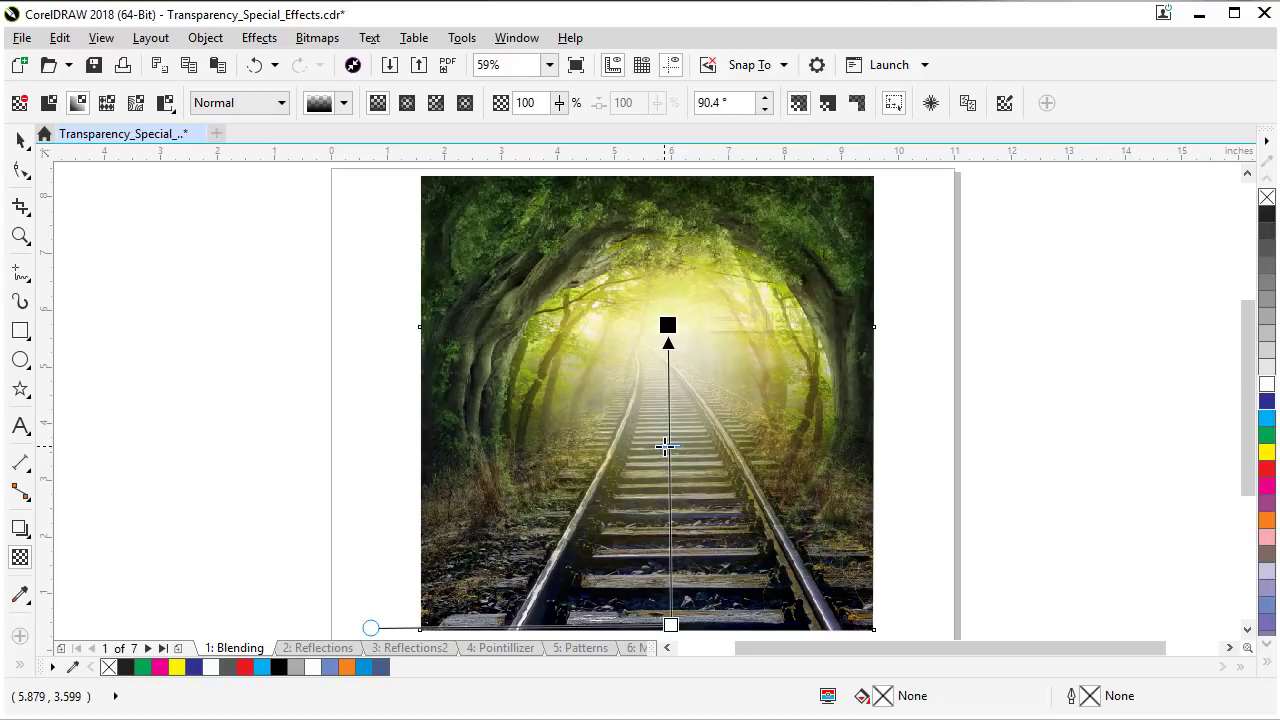
- With nothing selected, set the horizontal and vertical duplicate offsets to 0
{"action": "left_click", "coordinate": [994, 463]}
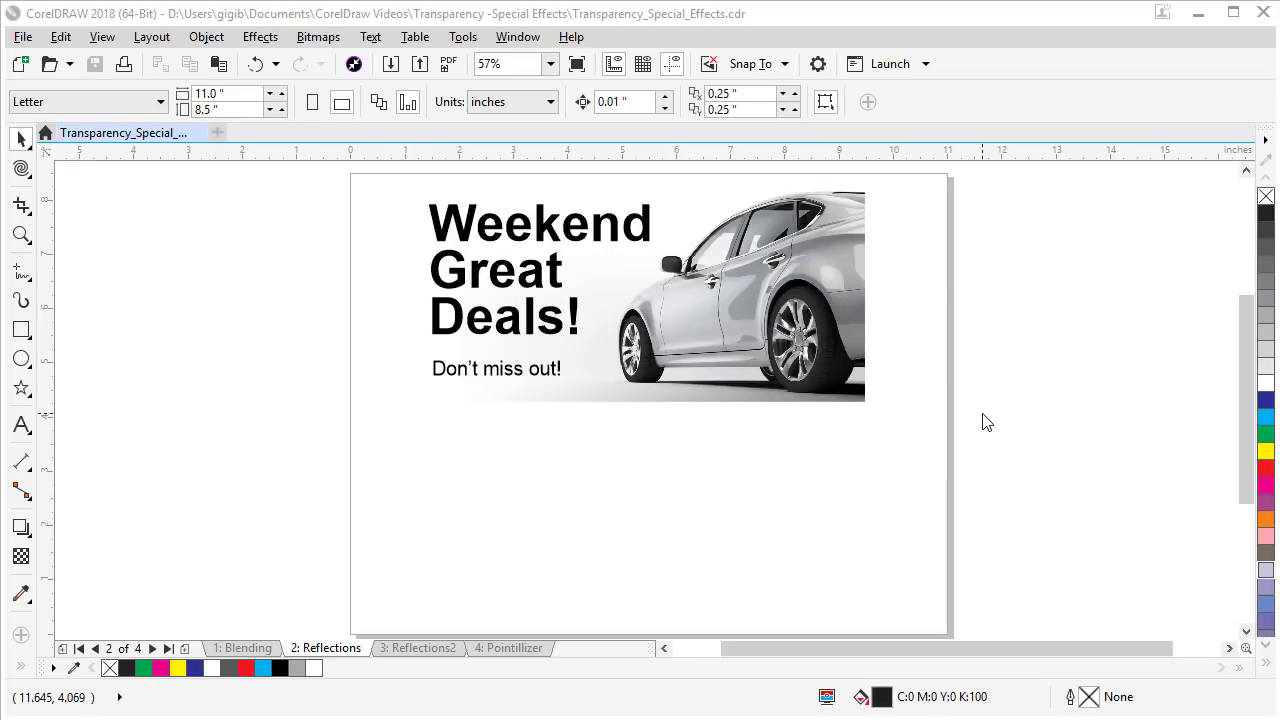
{"action": "left_click", "coordinate": [701, 333]}
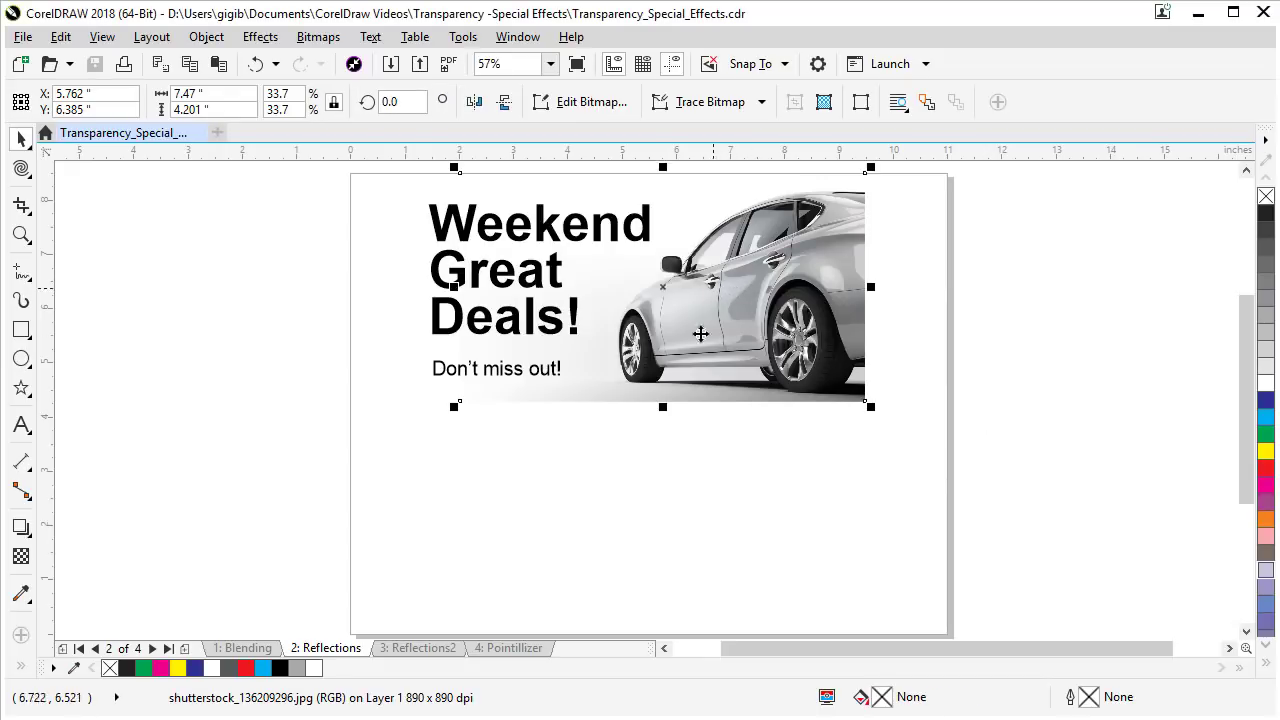
{"action": "left_click", "coordinate": [687, 470]}
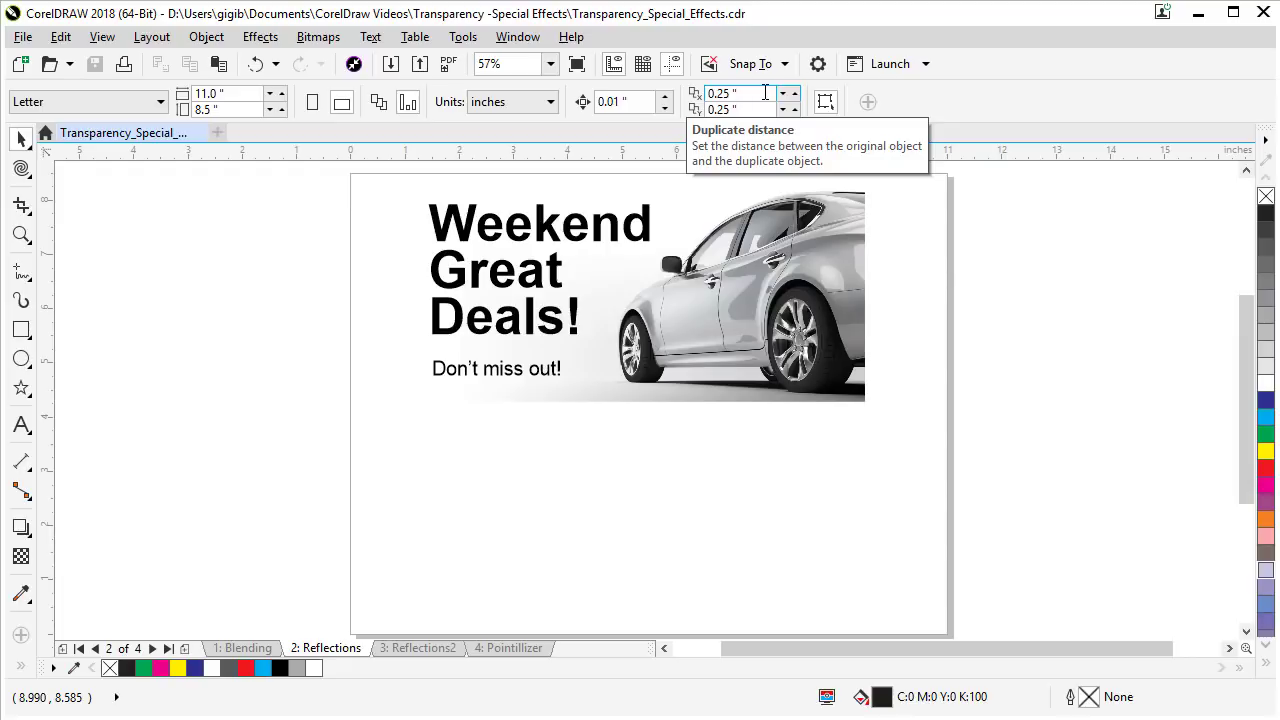
{"action": "double_click", "coordinate": [765, 92]}
{"action": "type", "text": "0"}
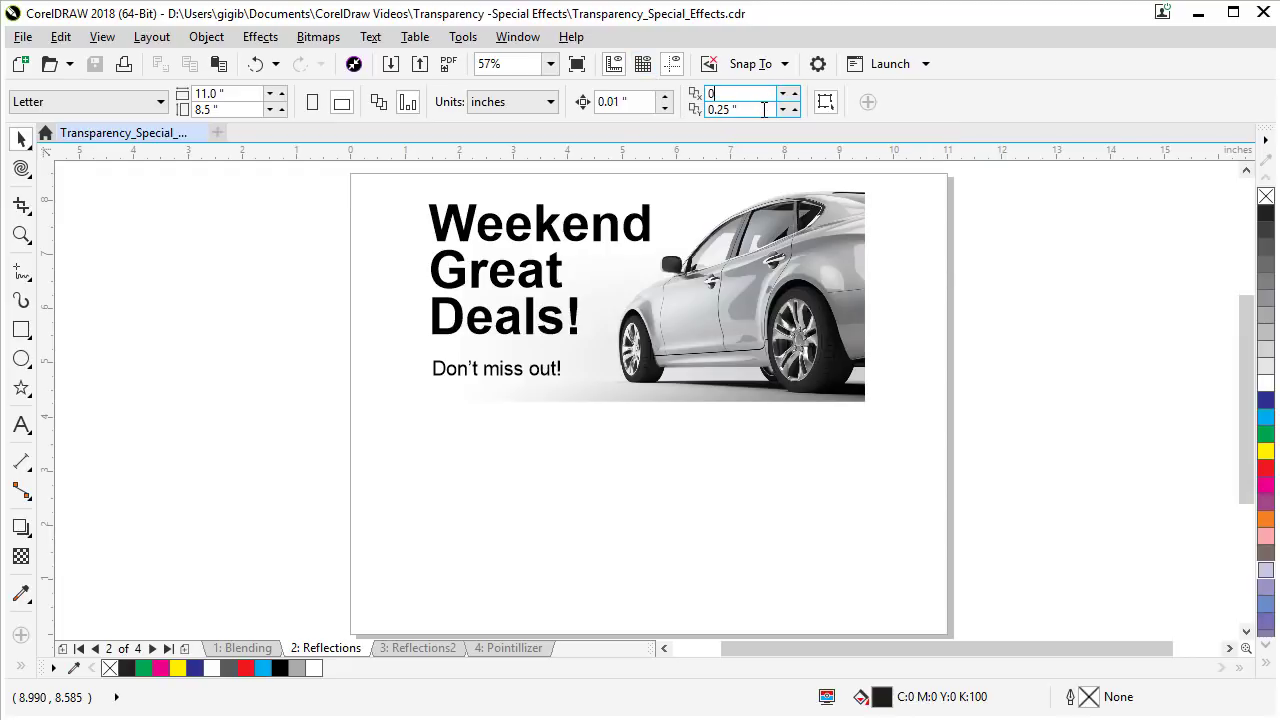
{"action": "double_click", "coordinate": [764, 109]}
{"action": "type", "text": "0"}
{"action": "key", "text": "Return"}
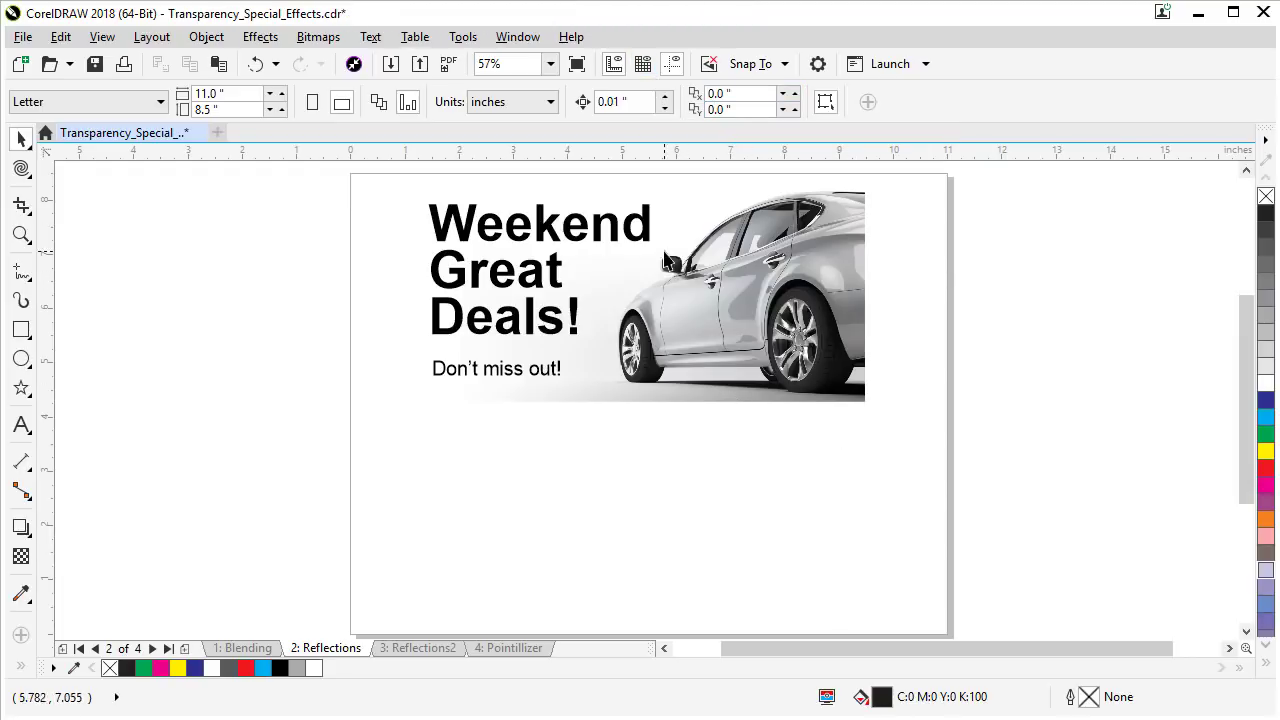
- Duplicate the car photo in place and mirror the copy vertically beneath it
{"action": "left_click", "coordinate": [653, 312]}
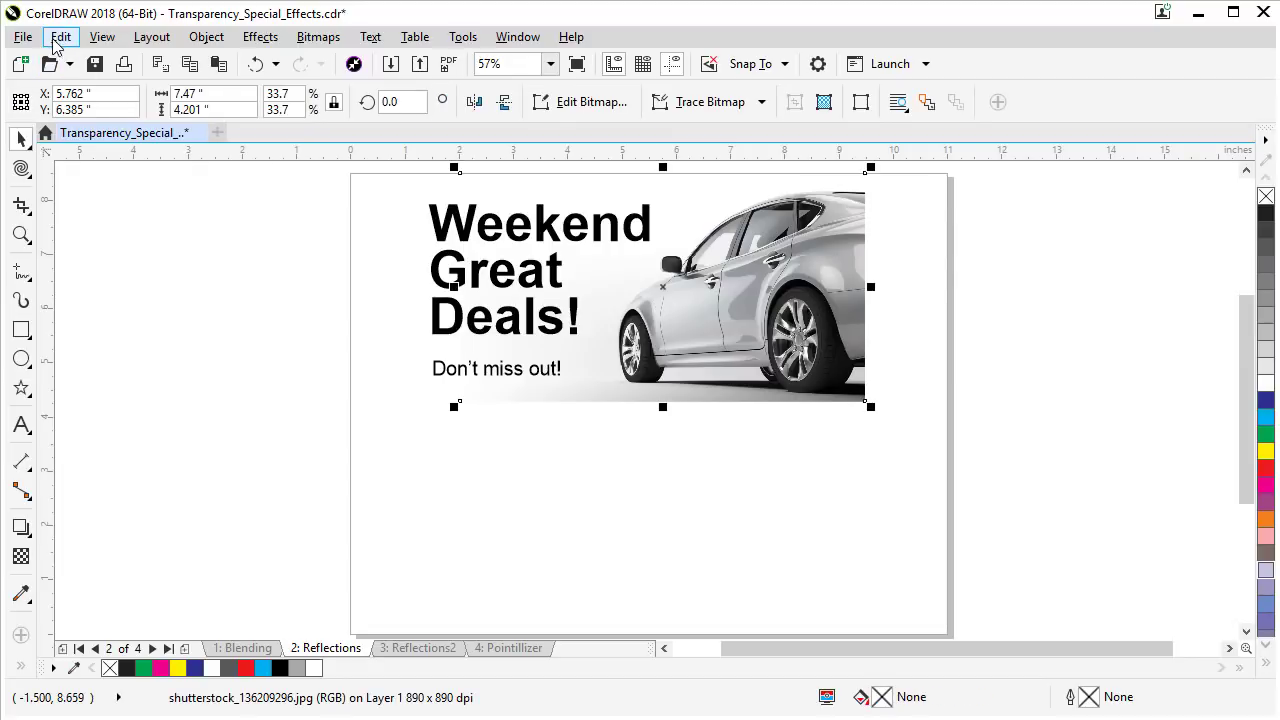
{"action": "left_click", "coordinate": [61, 37]}
{"action": "left_click", "coordinate": [110, 275]}
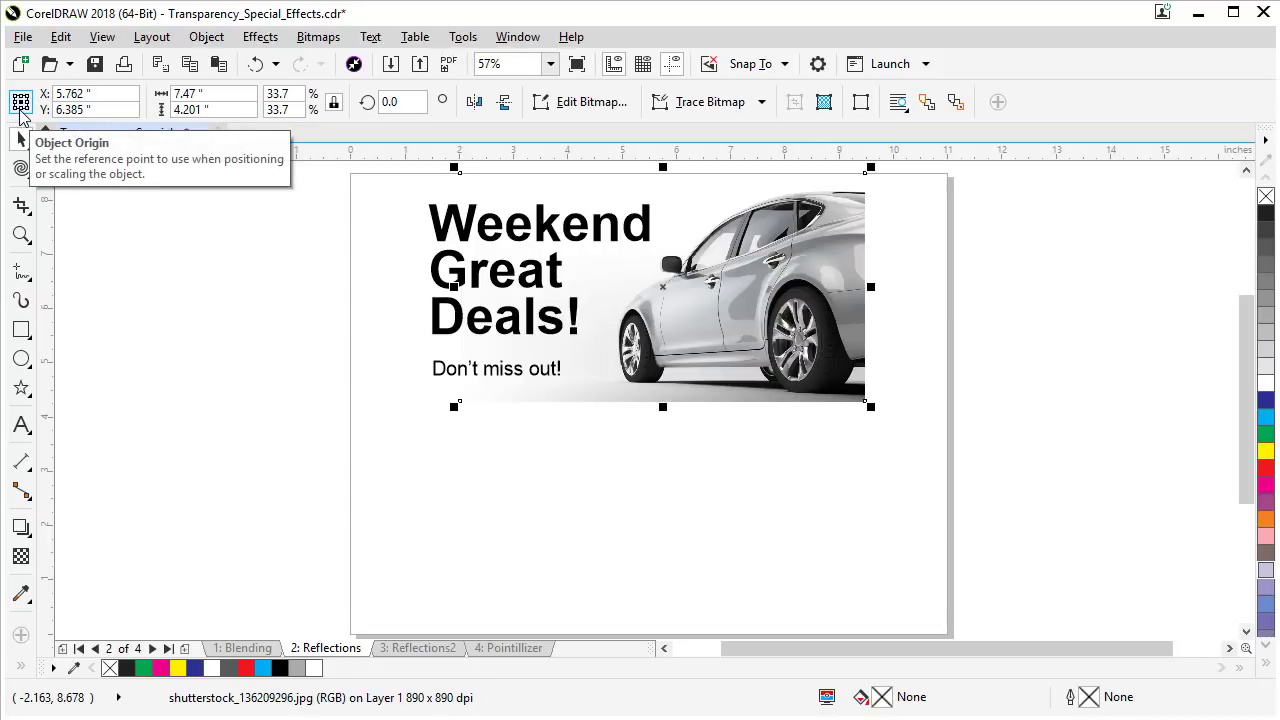
{"action": "left_click", "coordinate": [21, 102]}
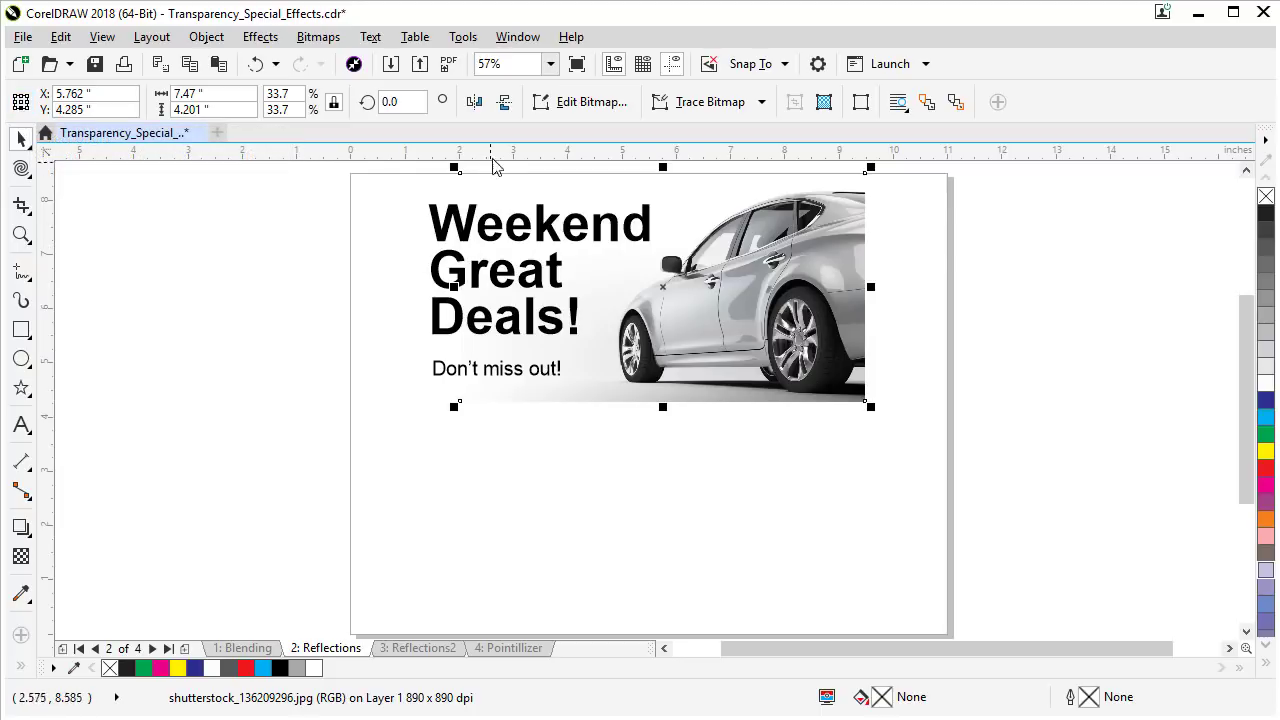
{"action": "left_click", "coordinate": [504, 103]}
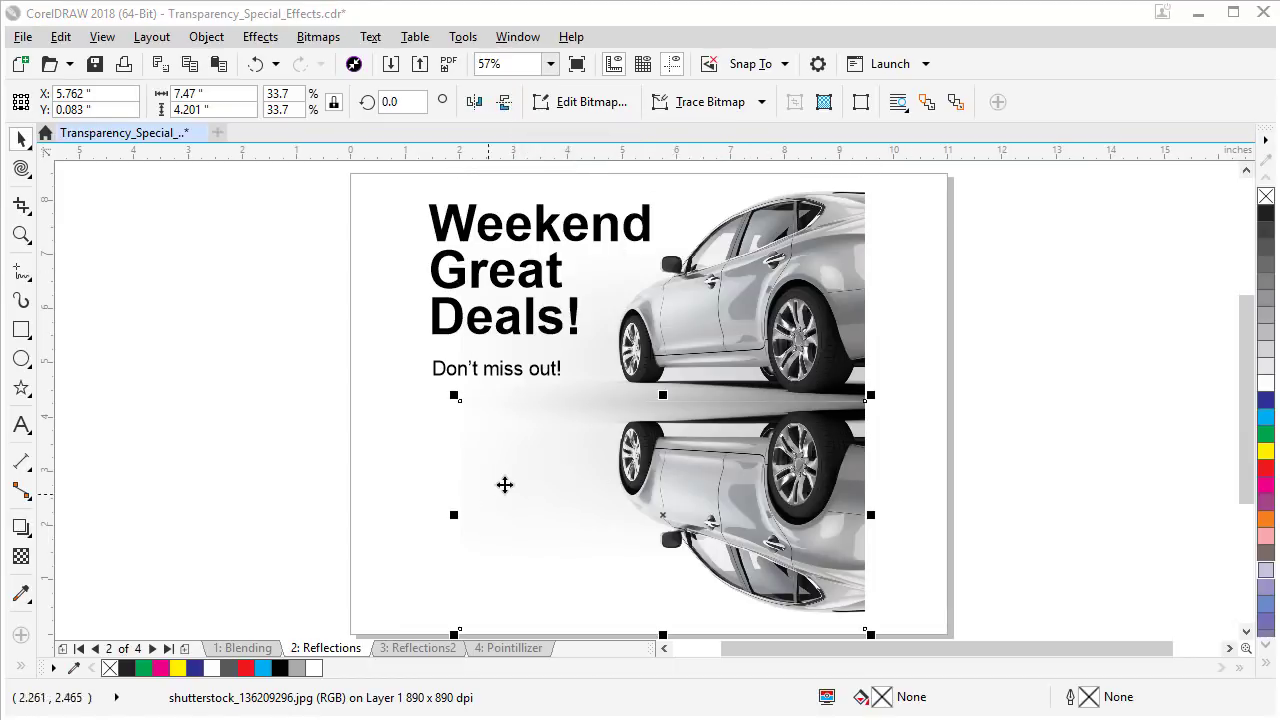
- Apply a reversed linear transparency to the car's reflection
{"action": "left_click", "coordinate": [20, 557]}
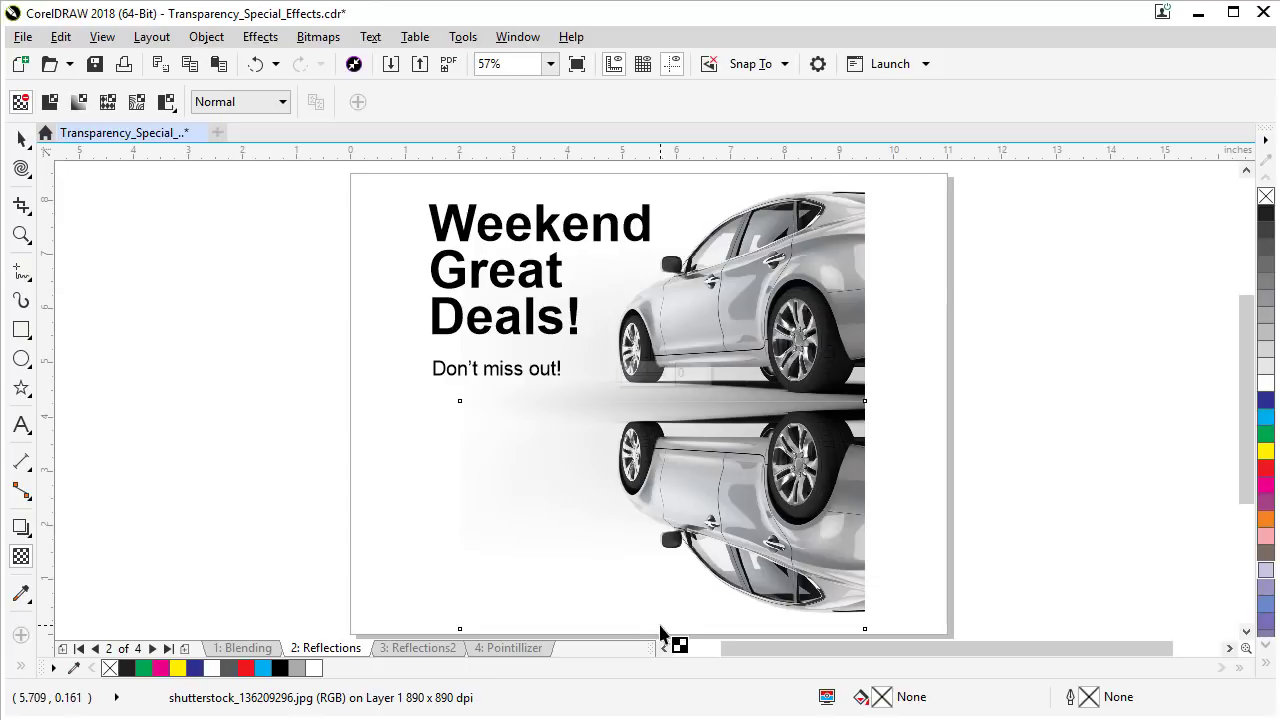
{"action": "left_click_drag", "start_coordinate": [660, 628], "coordinate": [656, 352]}
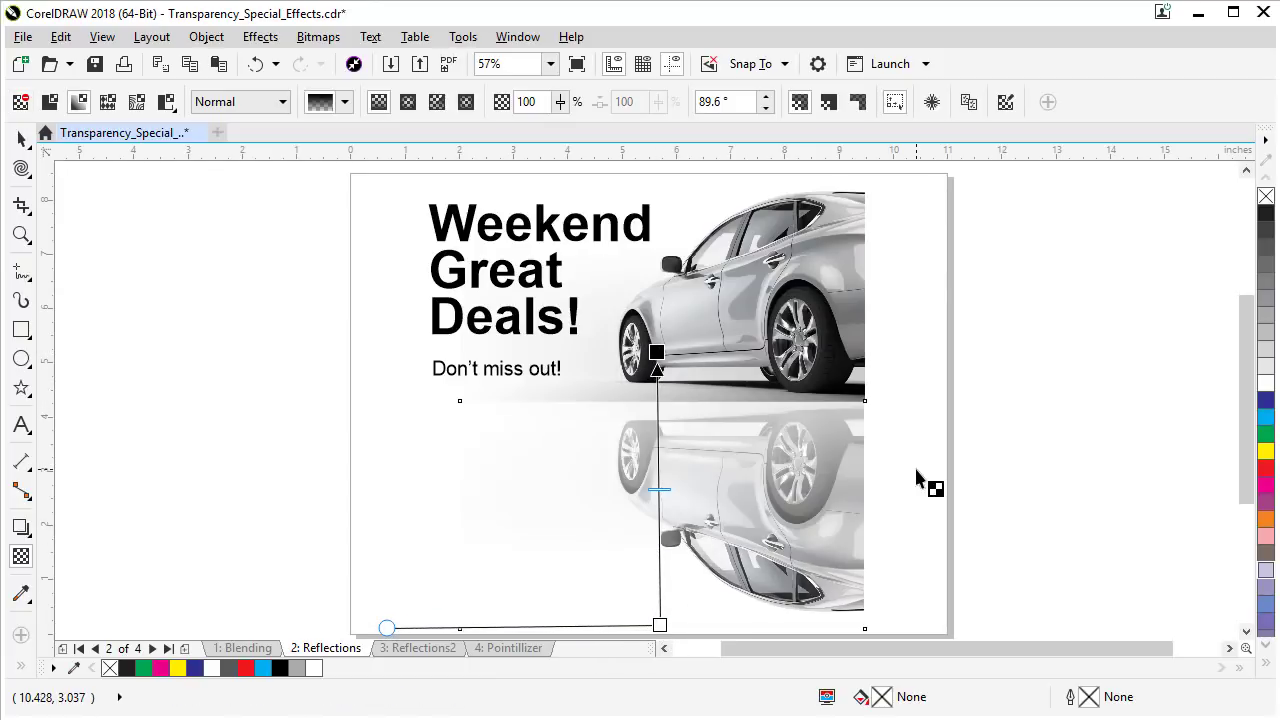
{"action": "left_click", "coordinate": [1006, 102]}
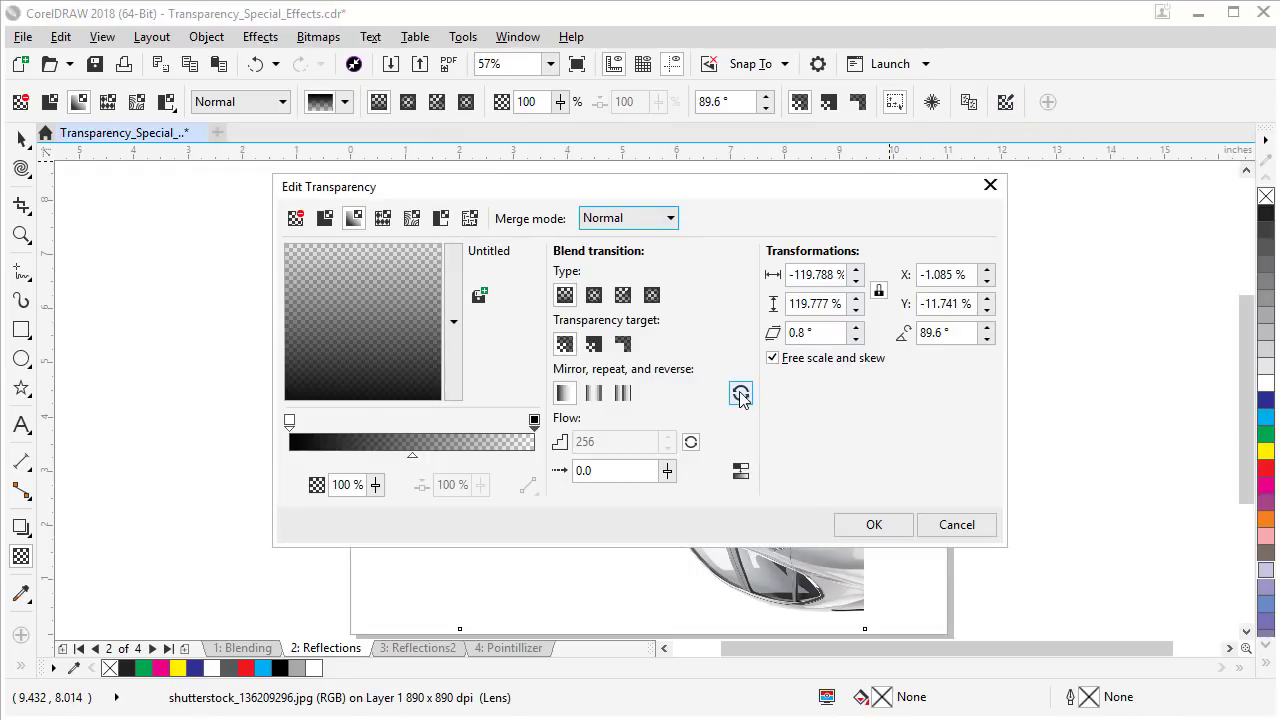
{"action": "left_click", "coordinate": [740, 396]}
{"action": "left_click", "coordinate": [872, 525]}
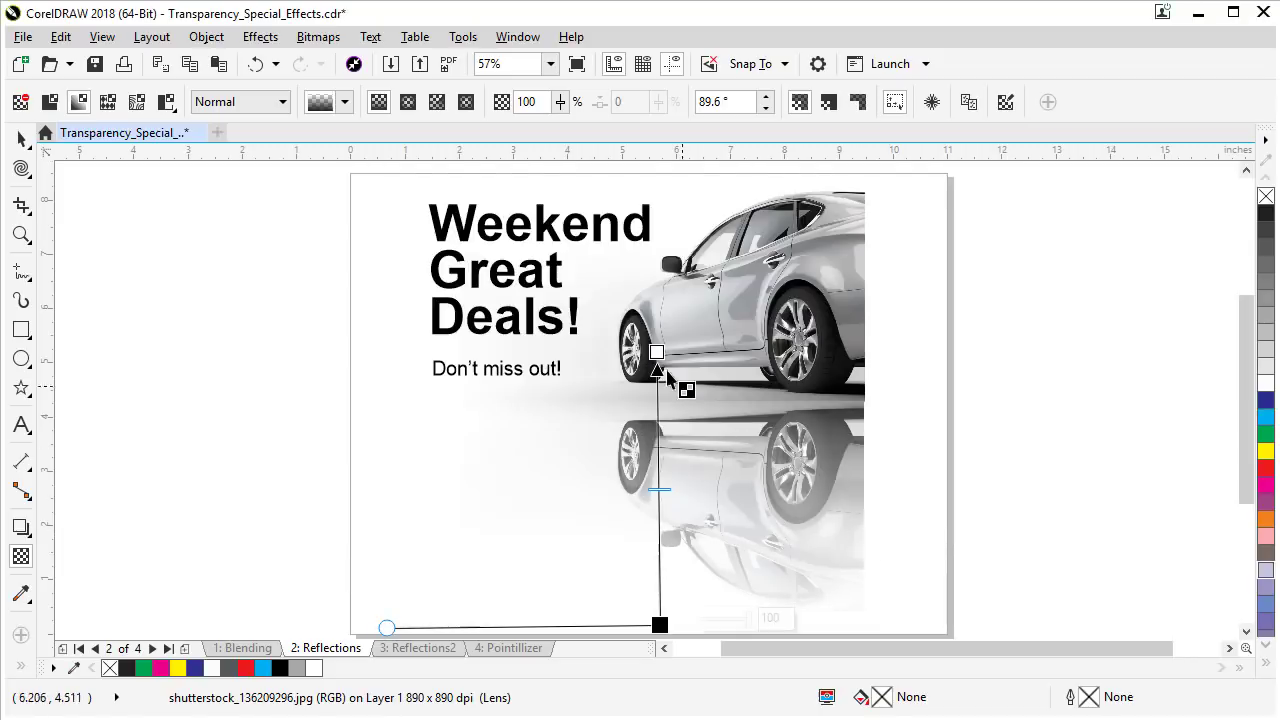
- Shorten the reflection's fade from the car's base, then move to the Reflections2 page
{"action": "left_click_drag", "start_coordinate": [653, 350], "coordinate": [658, 377]}
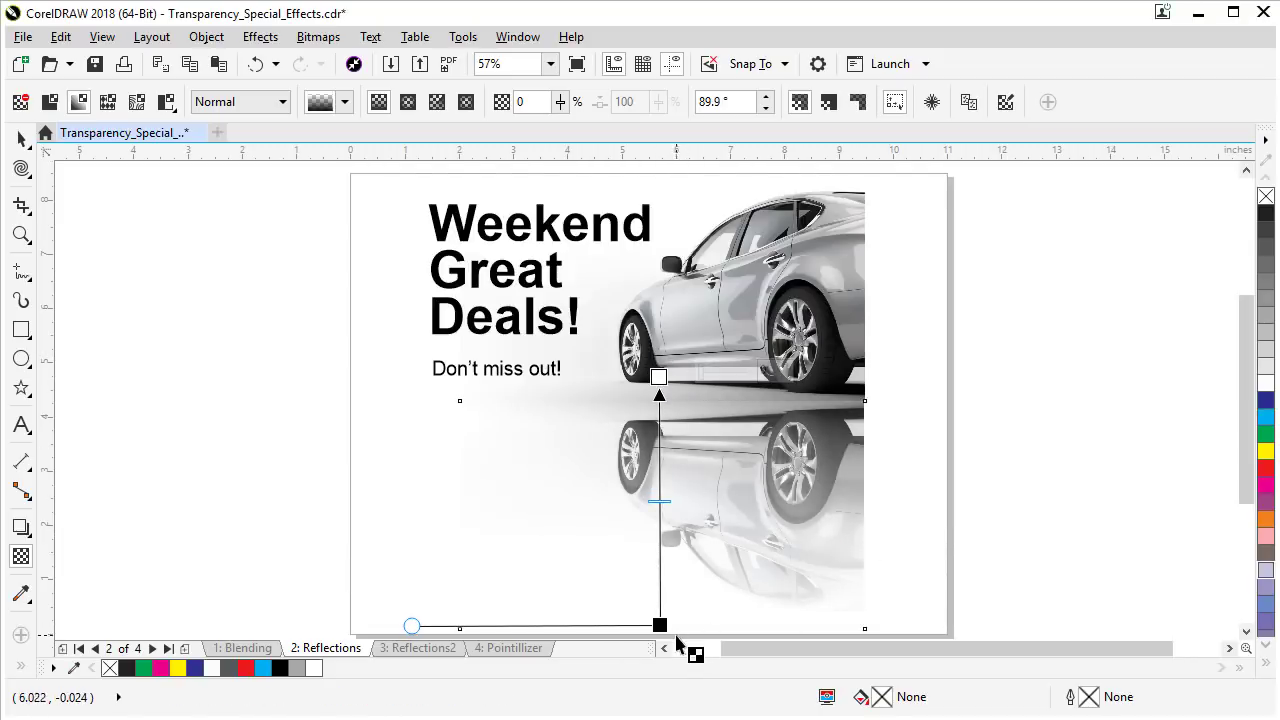
{"action": "left_click_drag", "start_coordinate": [659, 625], "coordinate": [655, 484]}
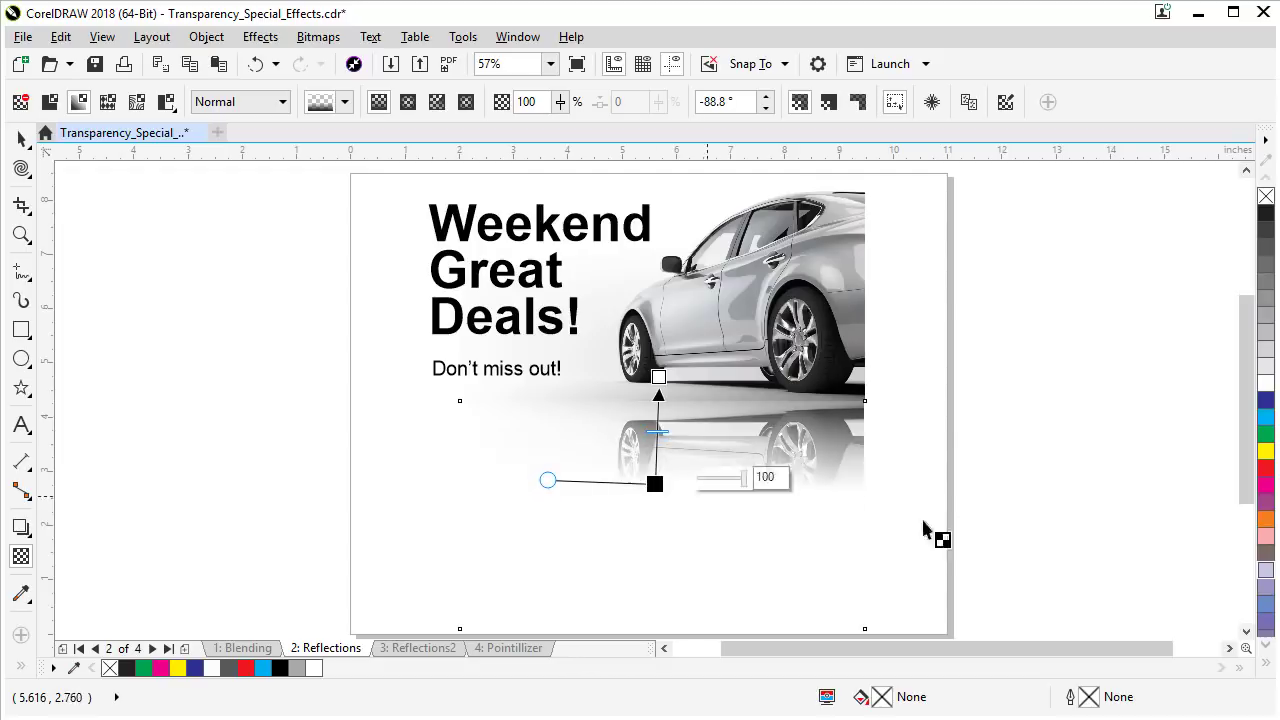
{"action": "left_click", "coordinate": [1022, 483]}
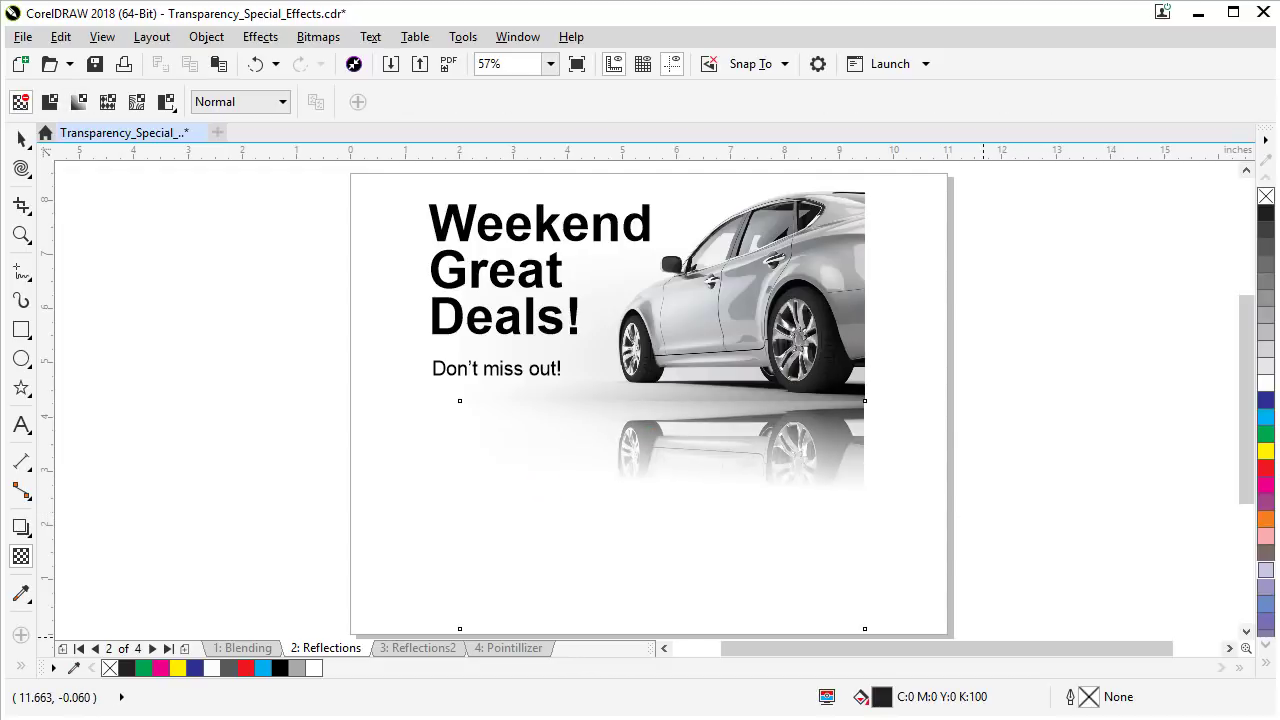
{"action": "key", "text": "Page_Down"}
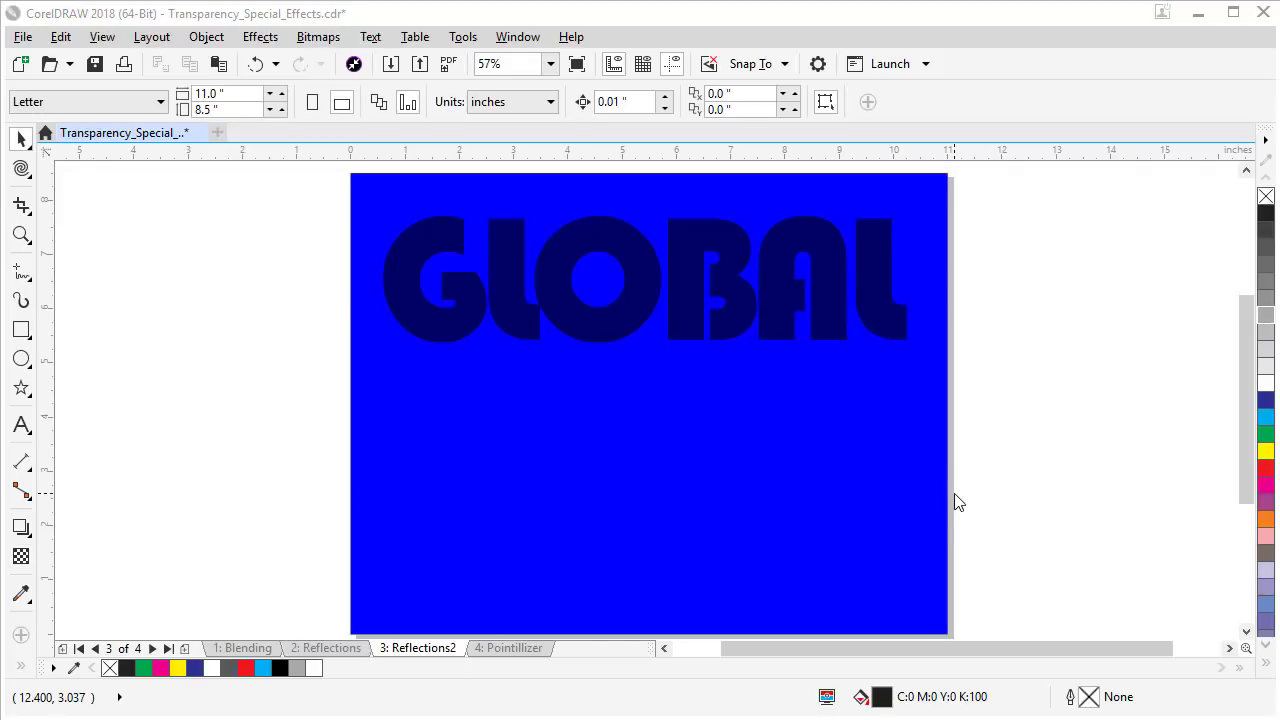
- Duplicate the GLOBAL text in place and flip the copy vertically
{"action": "left_click", "coordinate": [676, 306]}
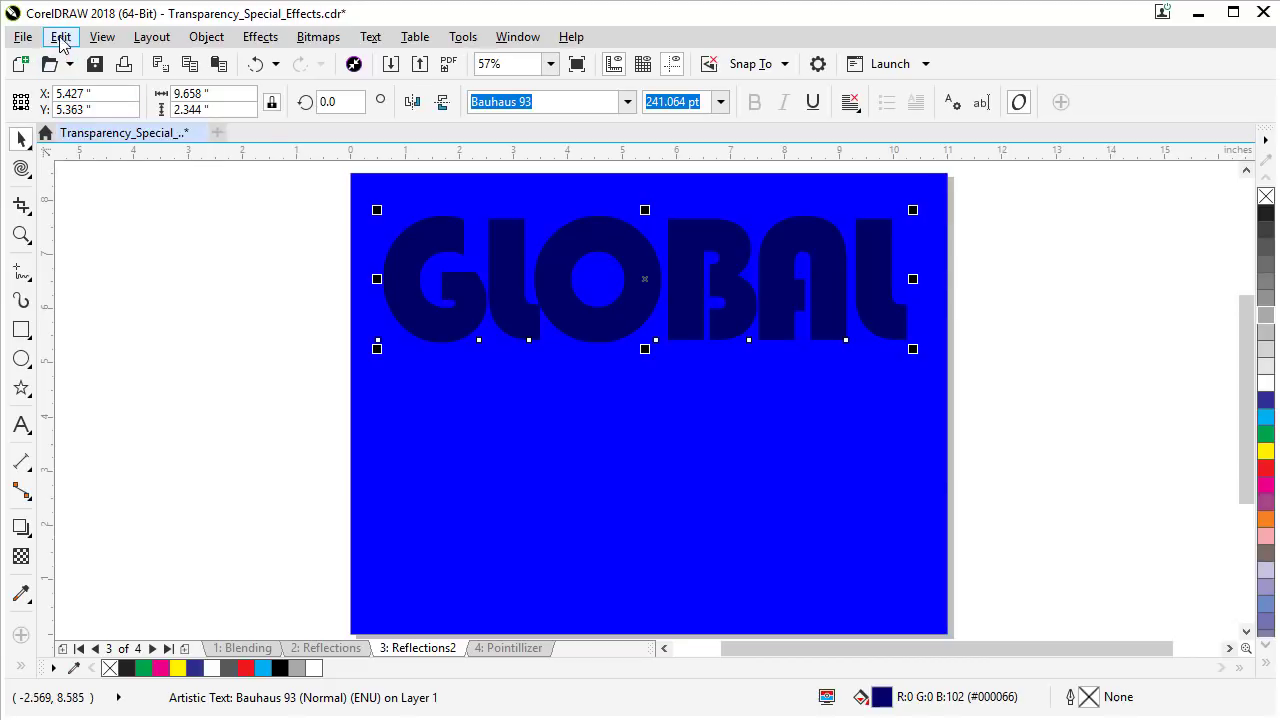
{"action": "left_click", "coordinate": [61, 37]}
{"action": "left_click", "coordinate": [110, 273]}
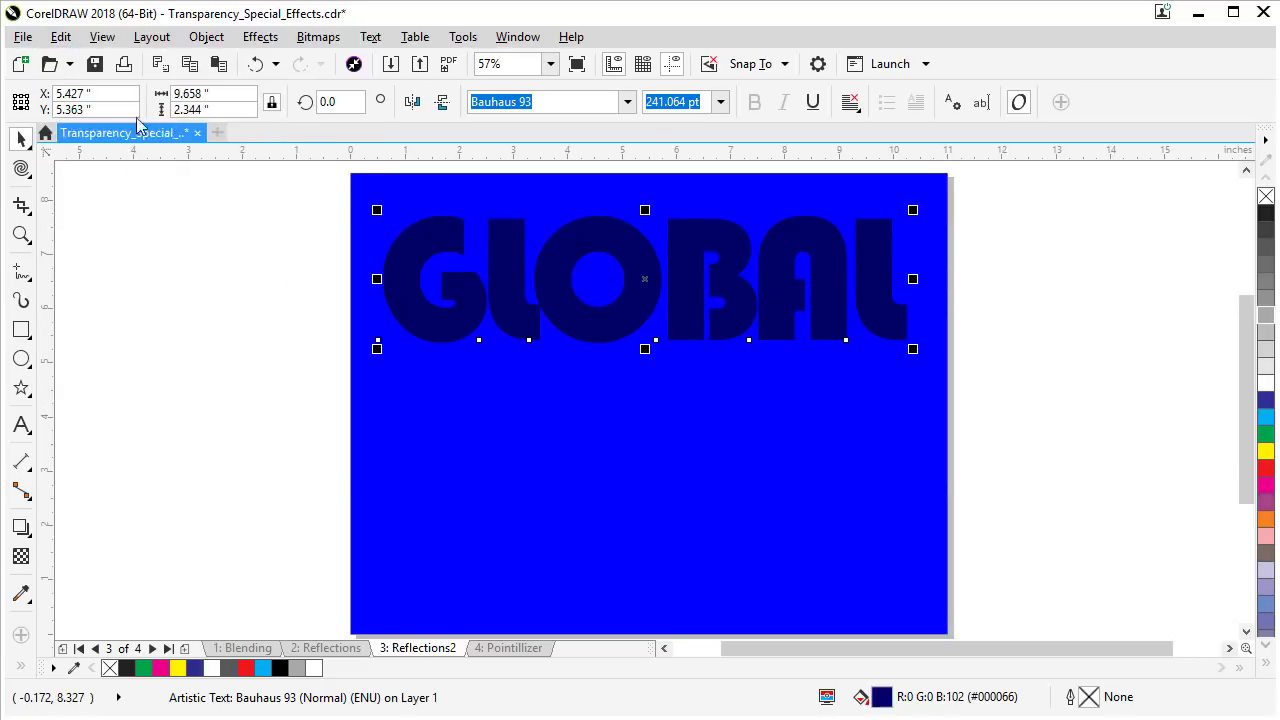
{"action": "left_click", "coordinate": [443, 103]}
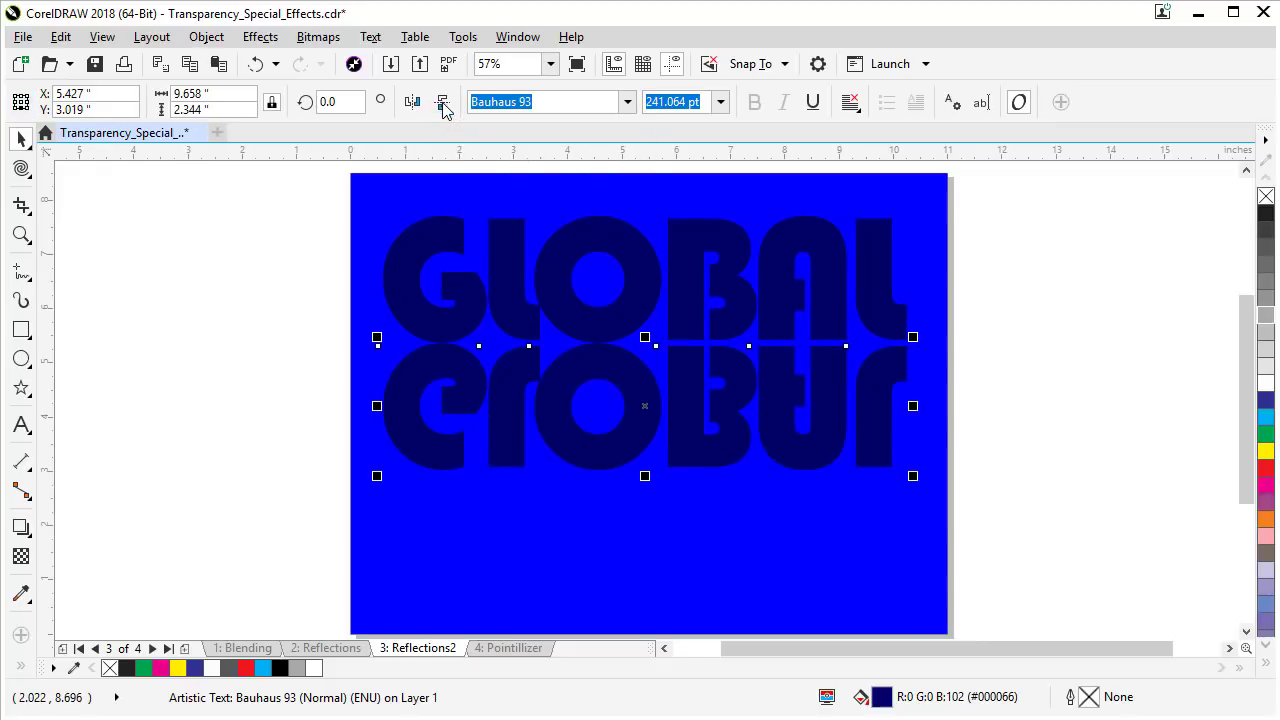
- Give the flipped GLOBAL a downward linear fade with a grey, partly transparent start node
{"action": "left_click", "coordinate": [21, 557]}
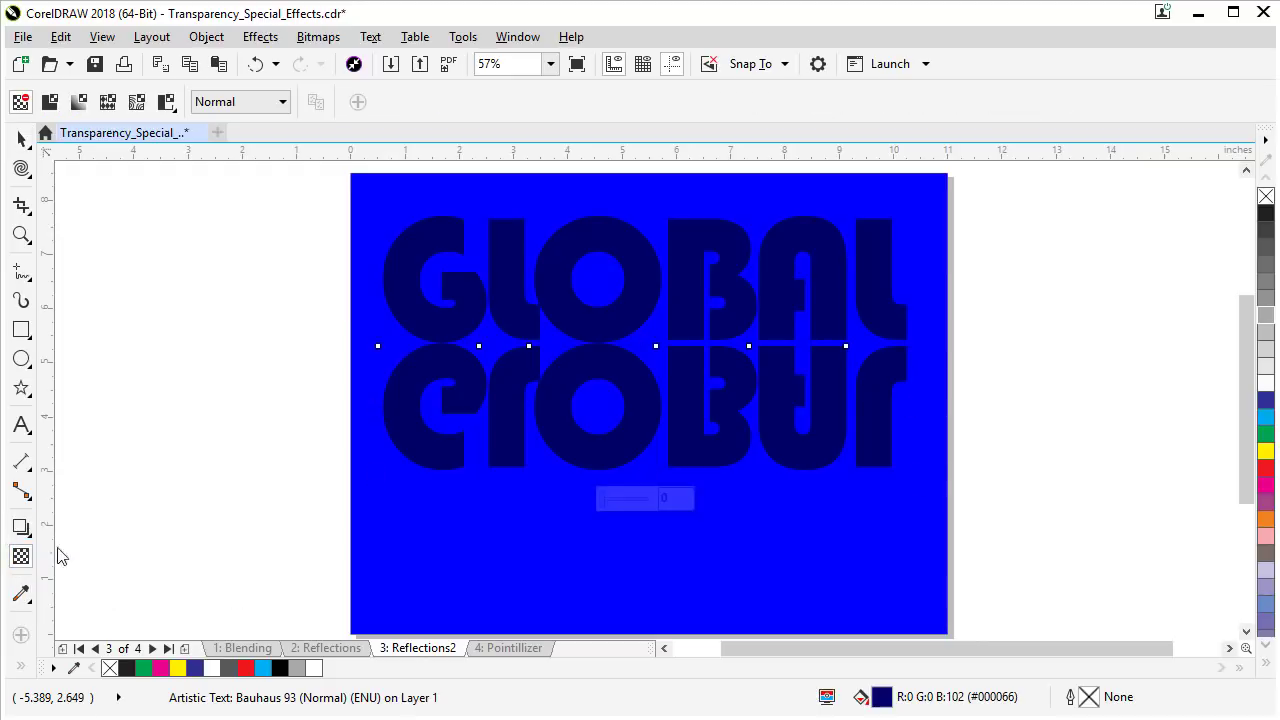
{"action": "mouse_move", "coordinate": [623, 323]}
{"action": "left_mouse_down"}
{"action": "mouse_move", "coordinate": [621, 486]}
{"action": "mouse_move", "coordinate": [624, 465]}
{"action": "left_mouse_up"}
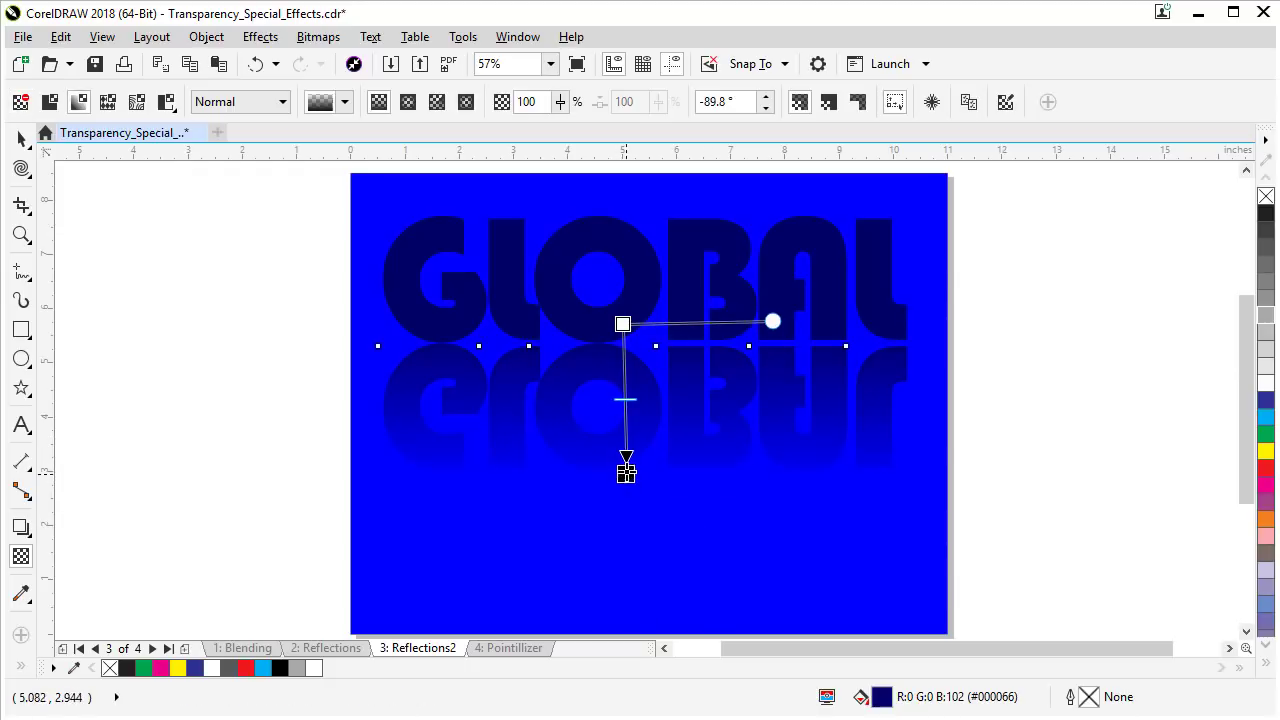
{"action": "left_click_drag", "start_coordinate": [623, 324], "coordinate": [622, 343]}
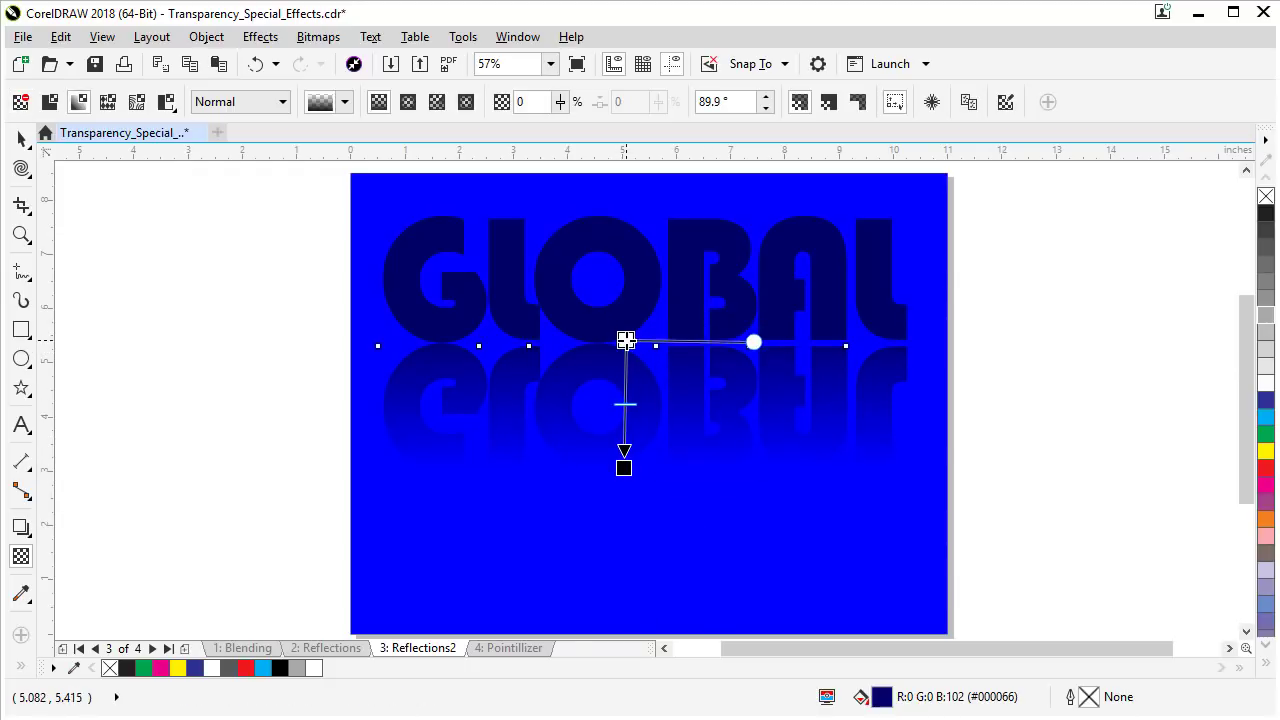
{"action": "left_click_drag", "start_coordinate": [621, 469], "coordinate": [627, 463]}
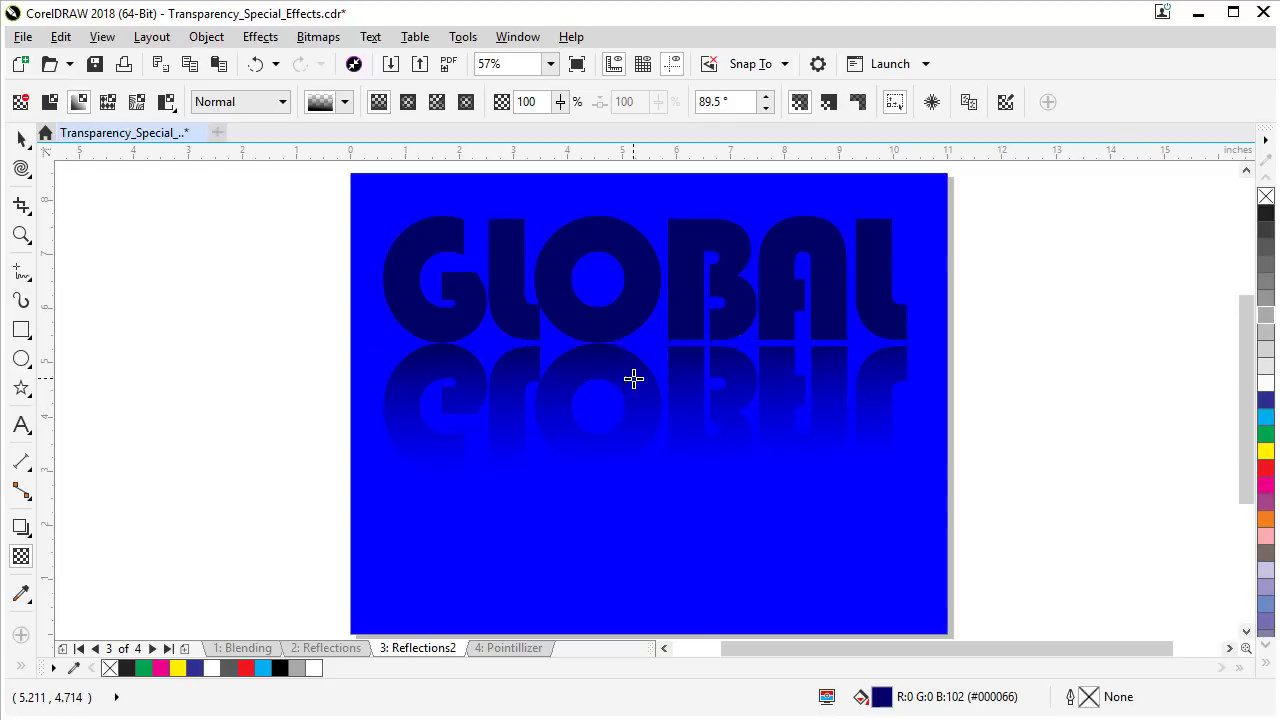
{"action": "mouse_move", "coordinate": [624, 467]}
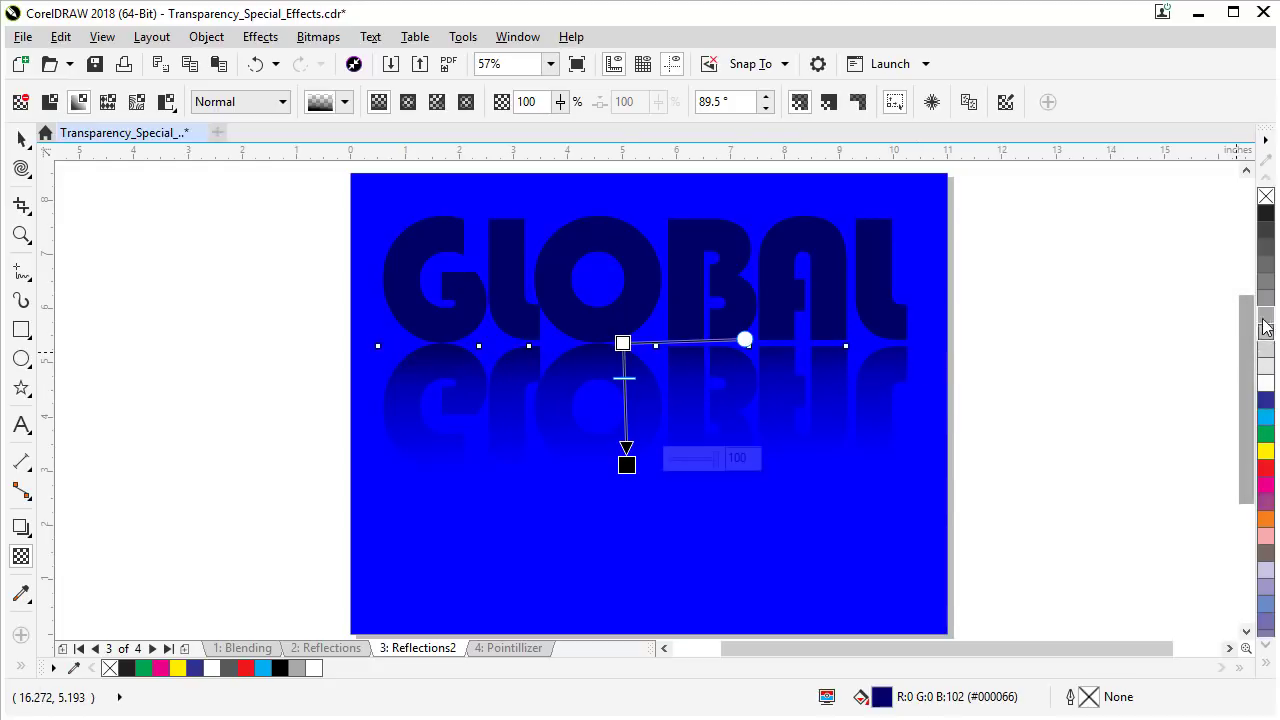
{"action": "left_click_drag", "start_coordinate": [1268, 318], "coordinate": [622, 348]}
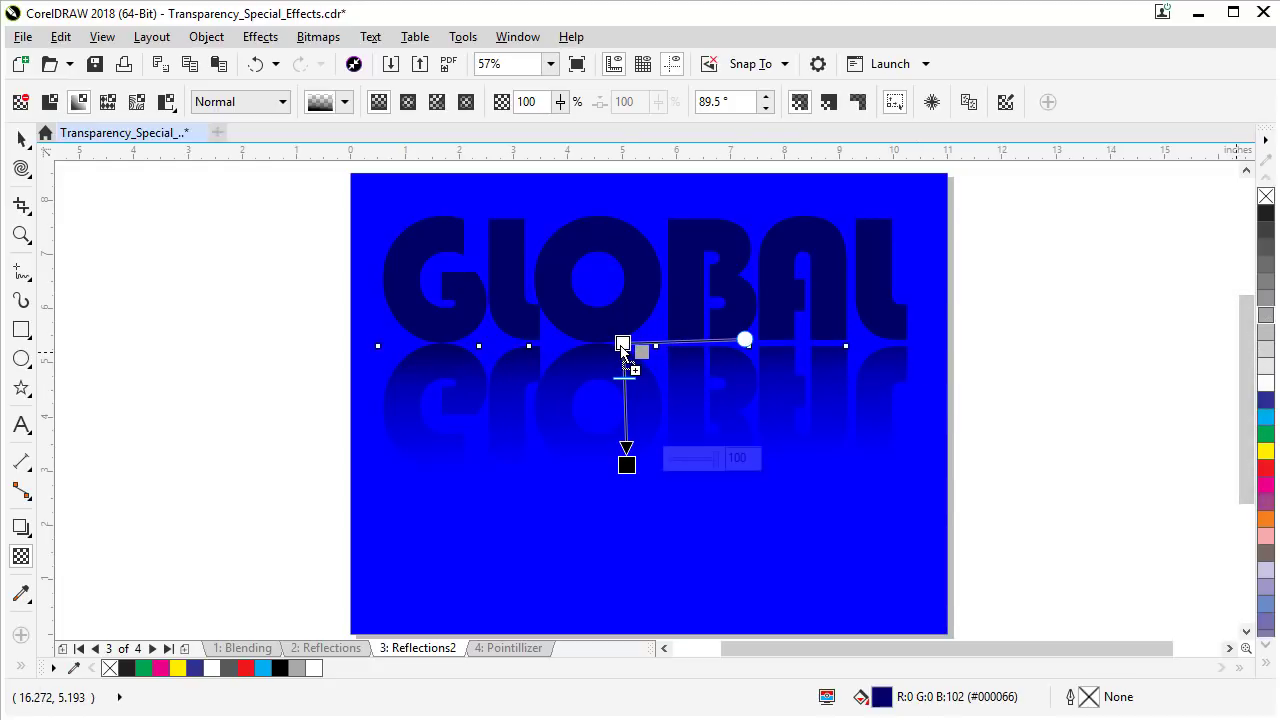
- Deselect the text reflection and open the Pointillizer from the Effects menu
{"action": "left_click", "coordinate": [1012, 428]}
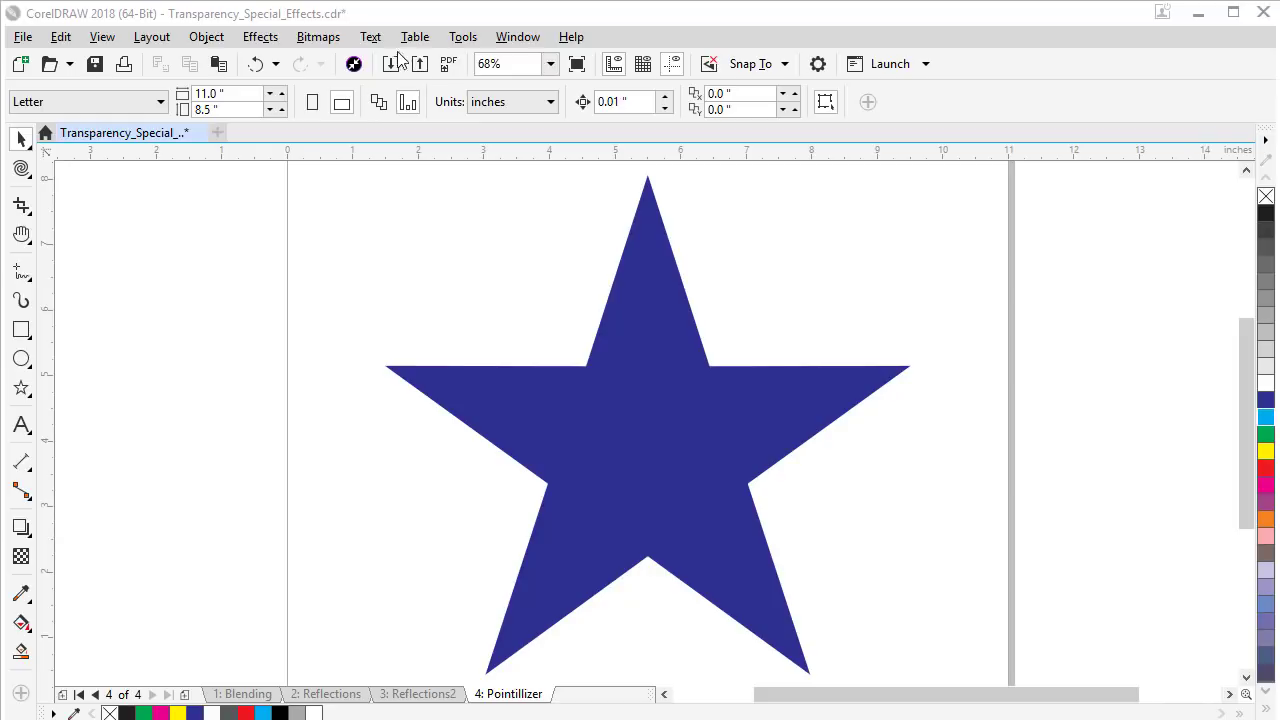
{"action": "left_click", "coordinate": [199, 40]}
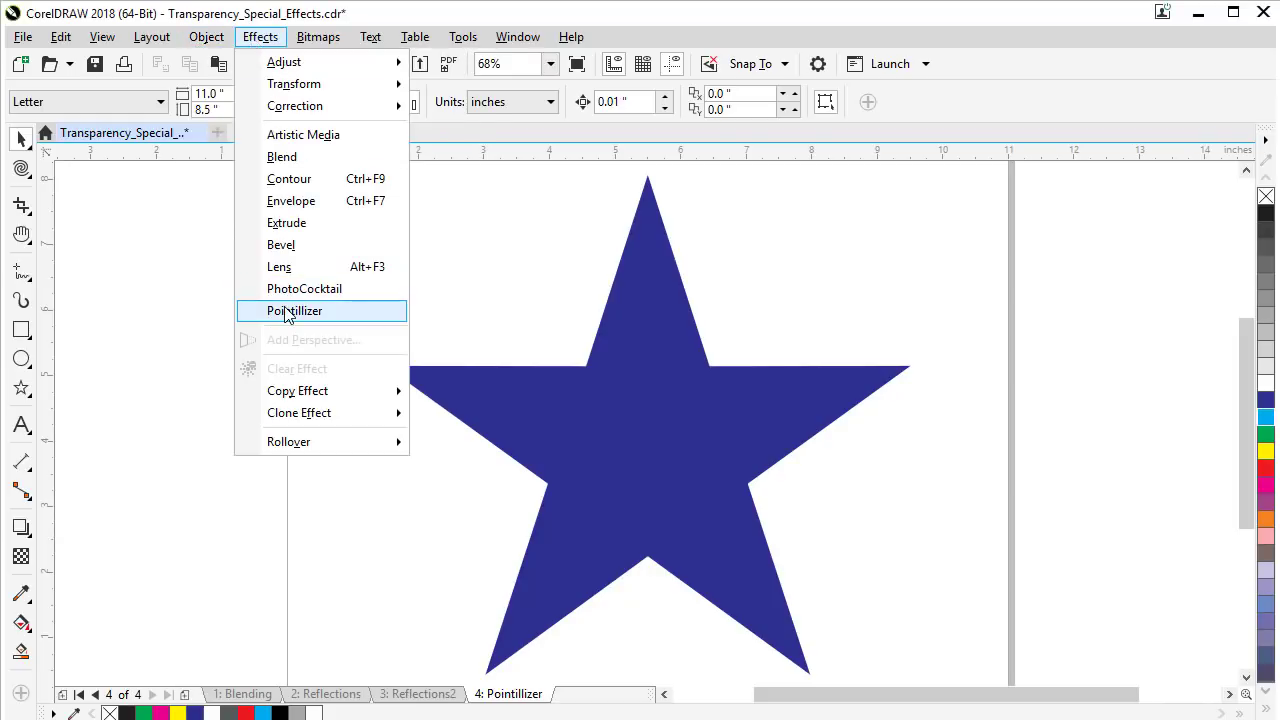
{"action": "left_click", "coordinate": [290, 311]}
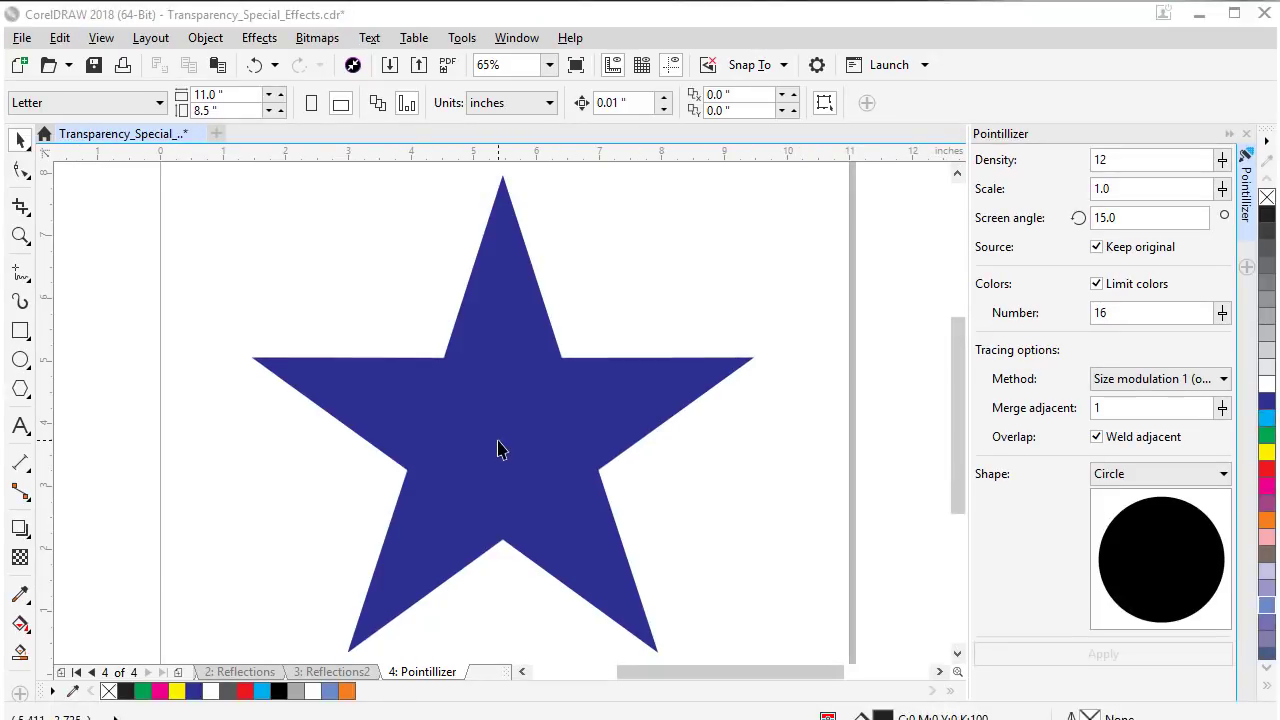
- Fade the blue star from opaque top to transparent bottom, then apply the Pointillizer
{"action": "left_click", "coordinate": [506, 427]}
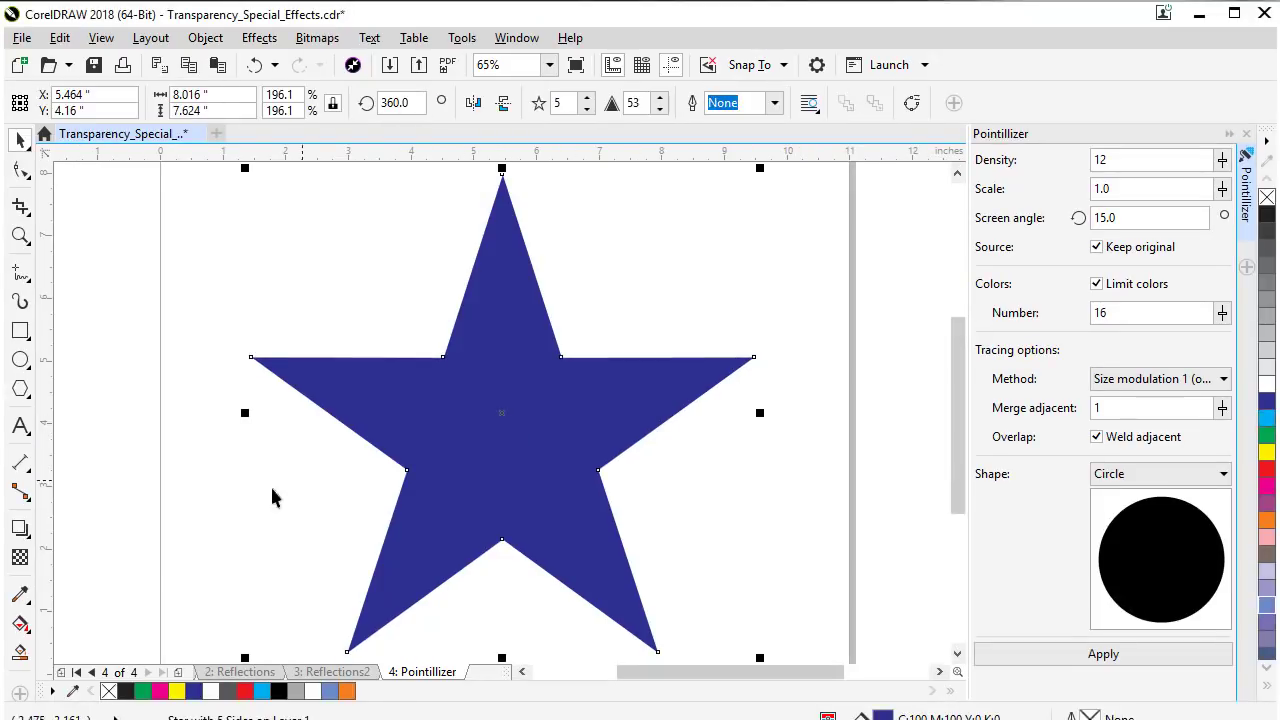
{"action": "left_click", "coordinate": [20, 558]}
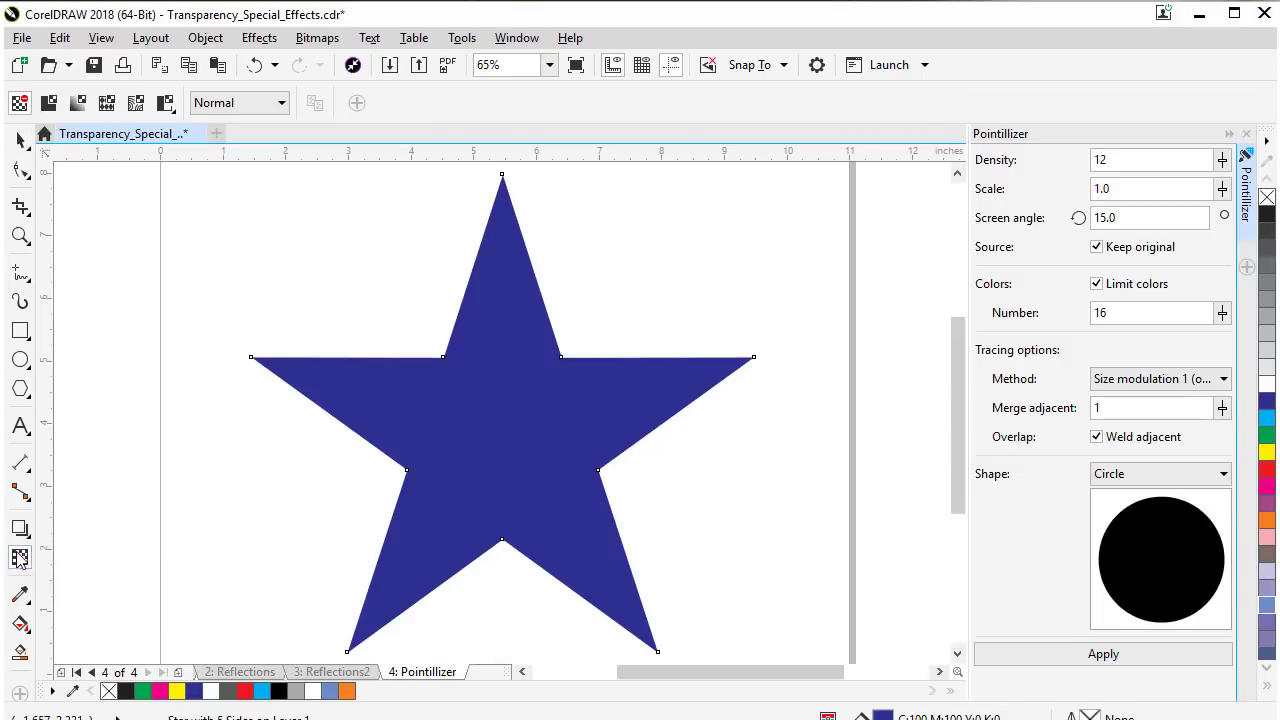
{"action": "left_click", "coordinate": [78, 102]}
{"action": "left_click_drag", "start_coordinate": [491, 212], "coordinate": [492, 598]}
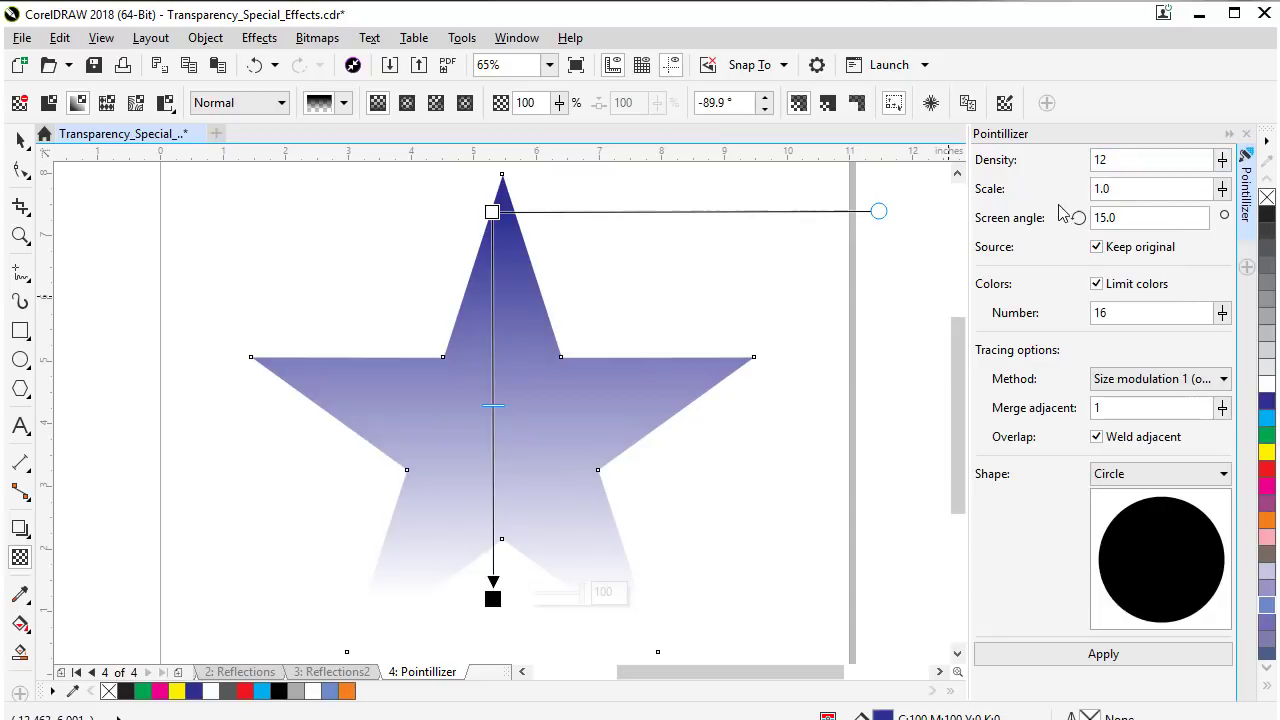
{"action": "left_click", "coordinate": [1013, 656]}
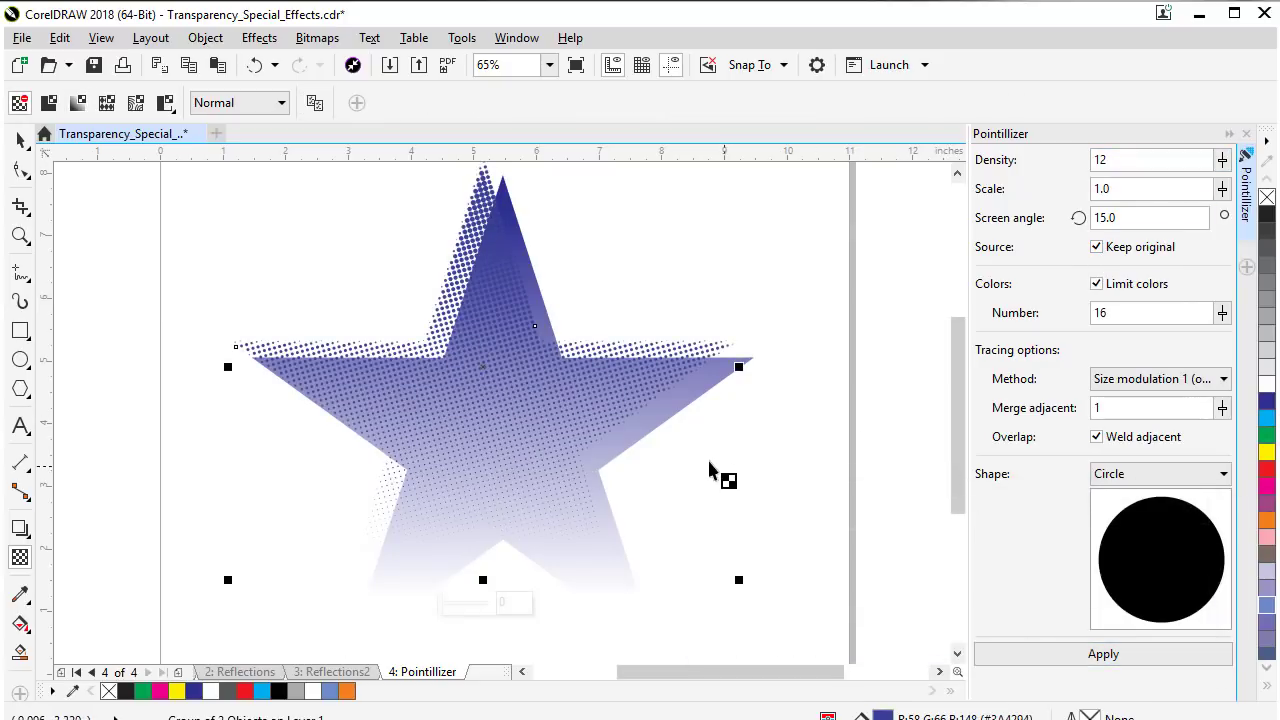
- Delete the old halftone star copy
{"action": "left_click", "coordinate": [20, 140]}
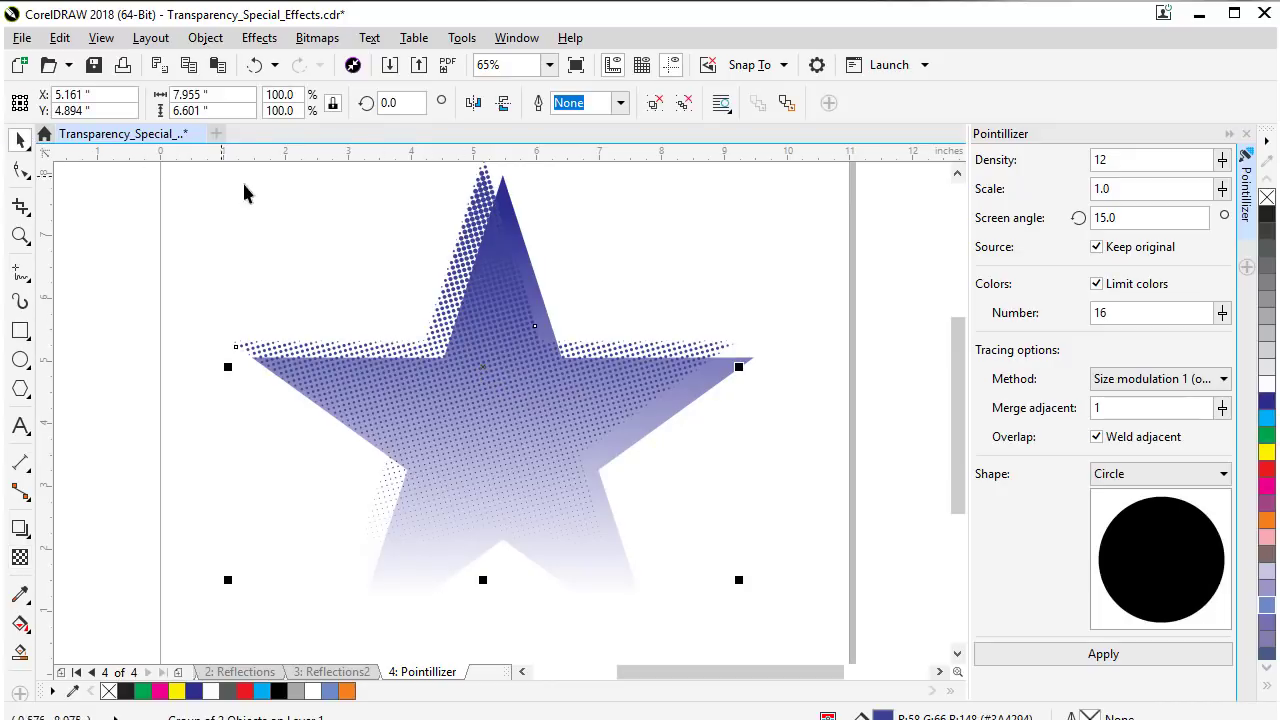
{"action": "left_click_drag", "start_coordinate": [483, 277], "coordinate": [755, 289]}
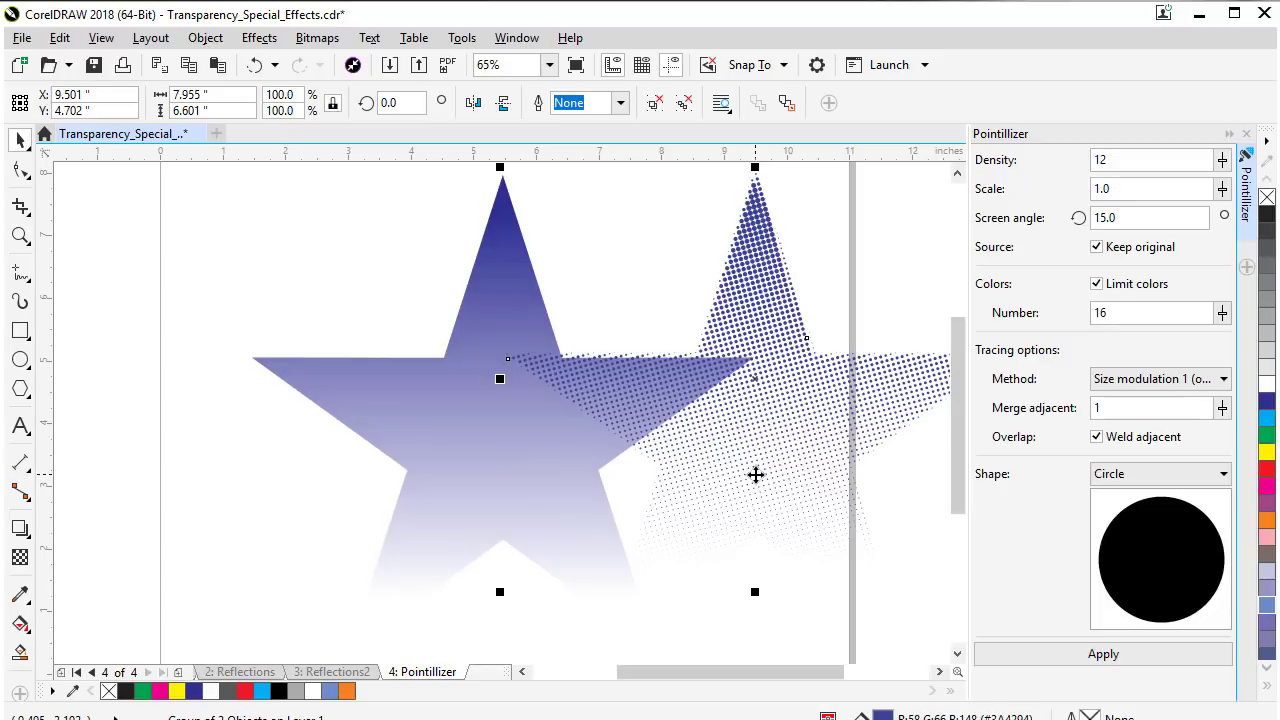
{"action": "key", "text": "Delete"}
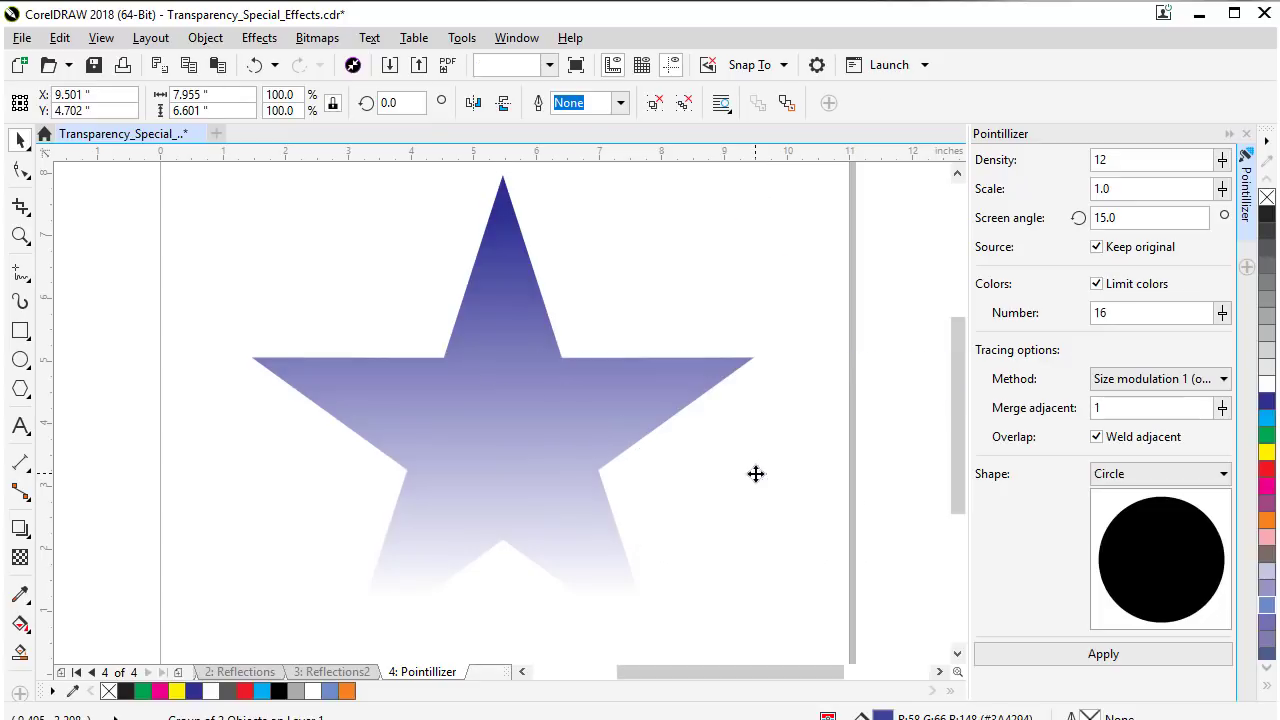
- Redo the star's top-to-bottom linear transparency fade and reapply the Pointillizer
{"action": "left_click", "coordinate": [489, 386]}
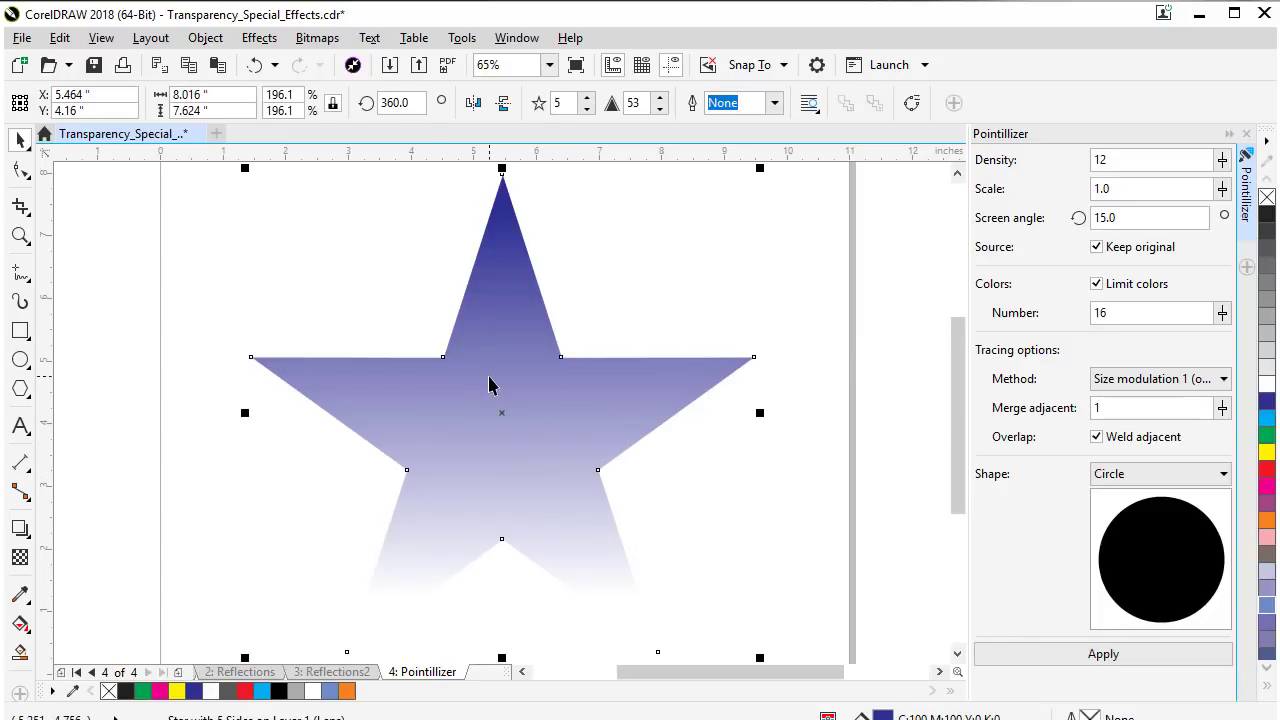
{"action": "left_click", "coordinate": [20, 557]}
{"action": "mouse_move", "coordinate": [492, 212]}
{"action": "left_mouse_down"}
{"action": "mouse_move", "coordinate": [499, 670]}
{"action": "mouse_move", "coordinate": [499, 657]}
{"action": "left_mouse_up"}
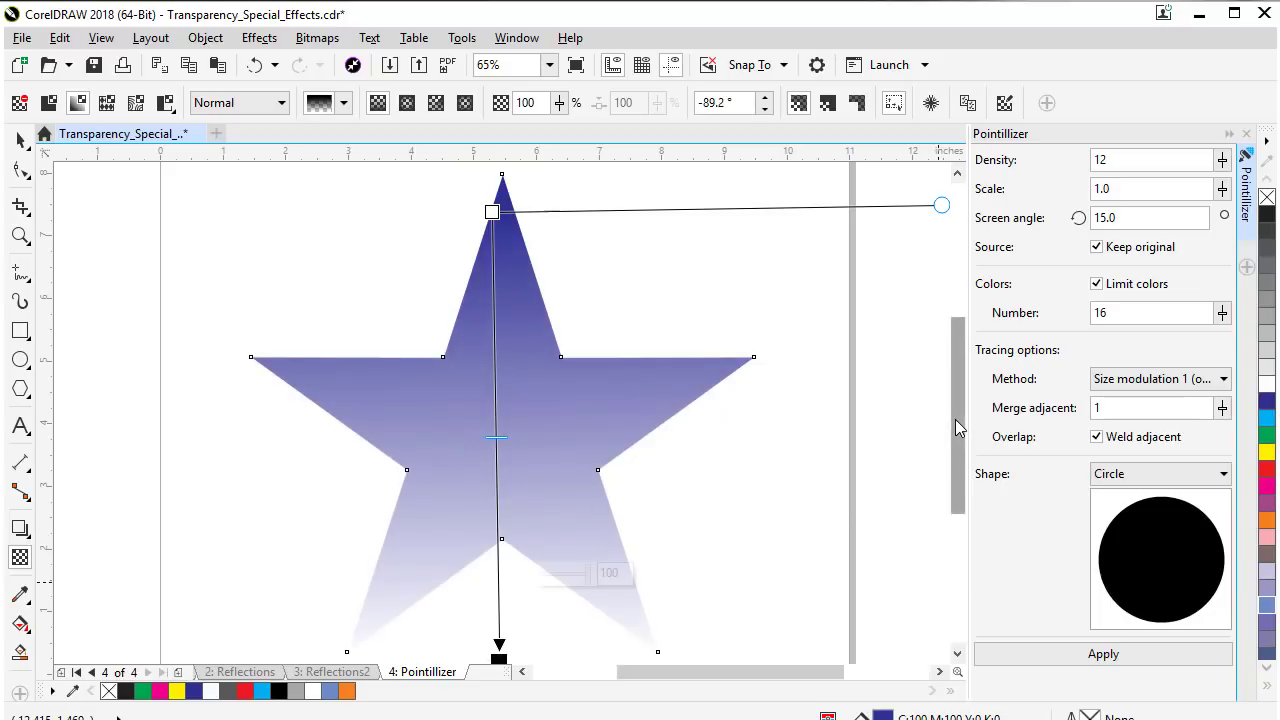
{"action": "left_click_drag", "start_coordinate": [956, 420], "coordinate": [958, 436]}
{"action": "left_click_drag", "start_coordinate": [499, 634], "coordinate": [496, 634]}
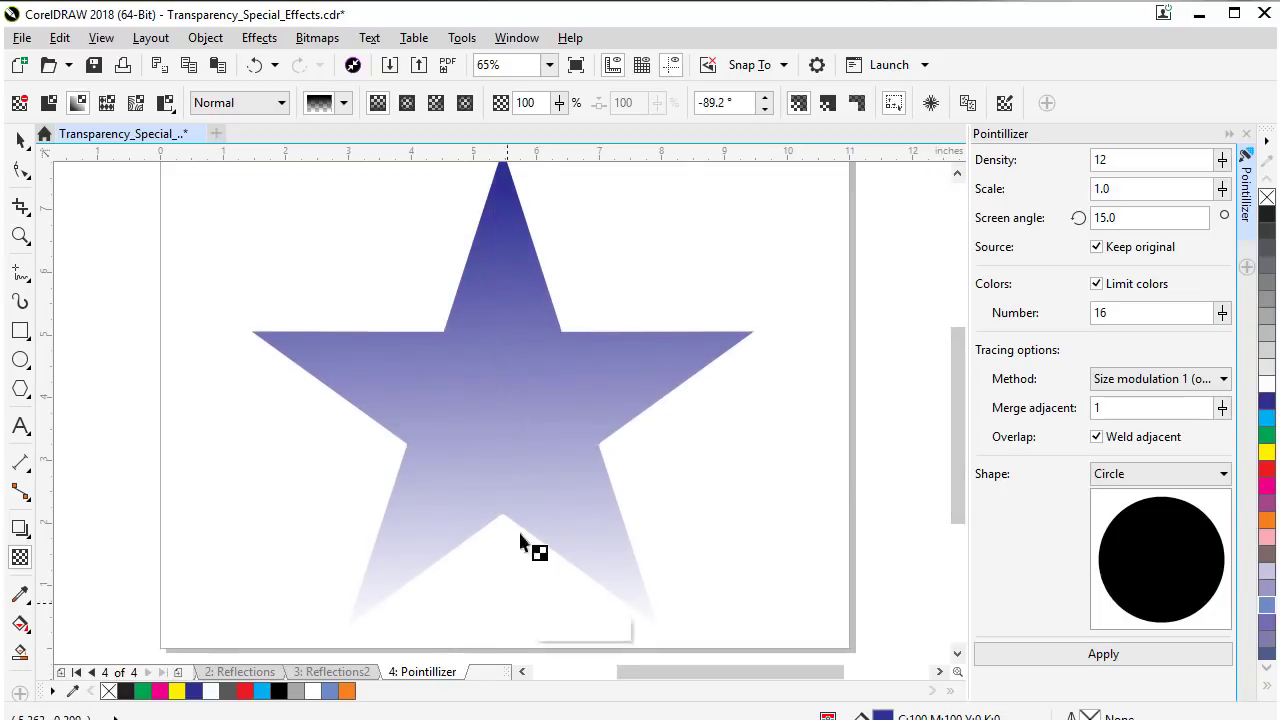
{"action": "left_click_drag", "start_coordinate": [494, 186], "coordinate": [496, 281]}
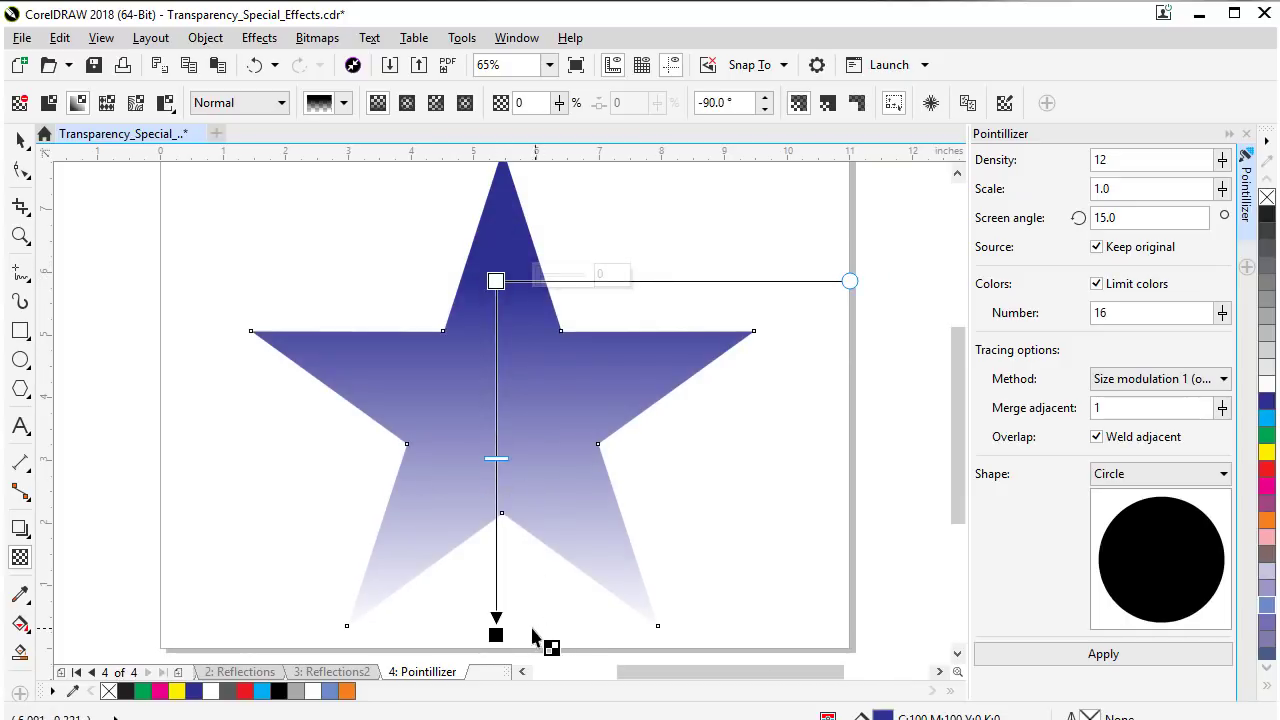
{"action": "left_click_drag", "start_coordinate": [494, 632], "coordinate": [494, 651]}
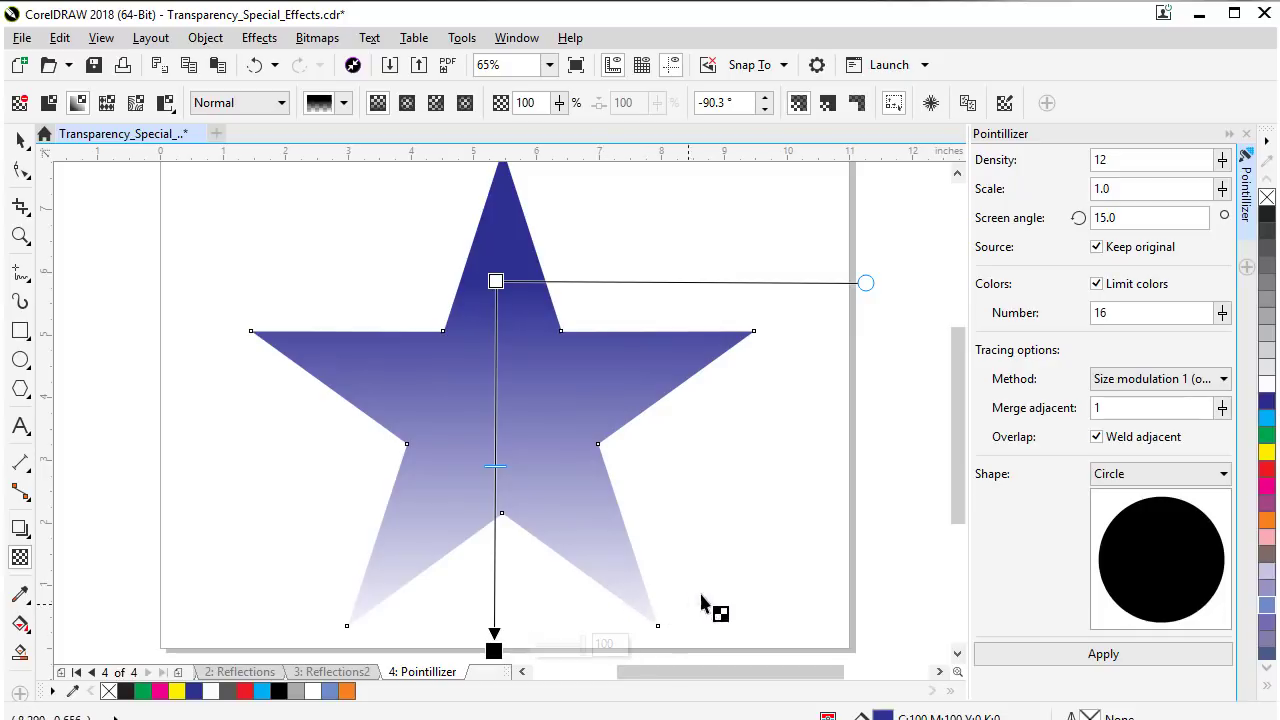
{"action": "left_click", "coordinate": [1077, 656]}
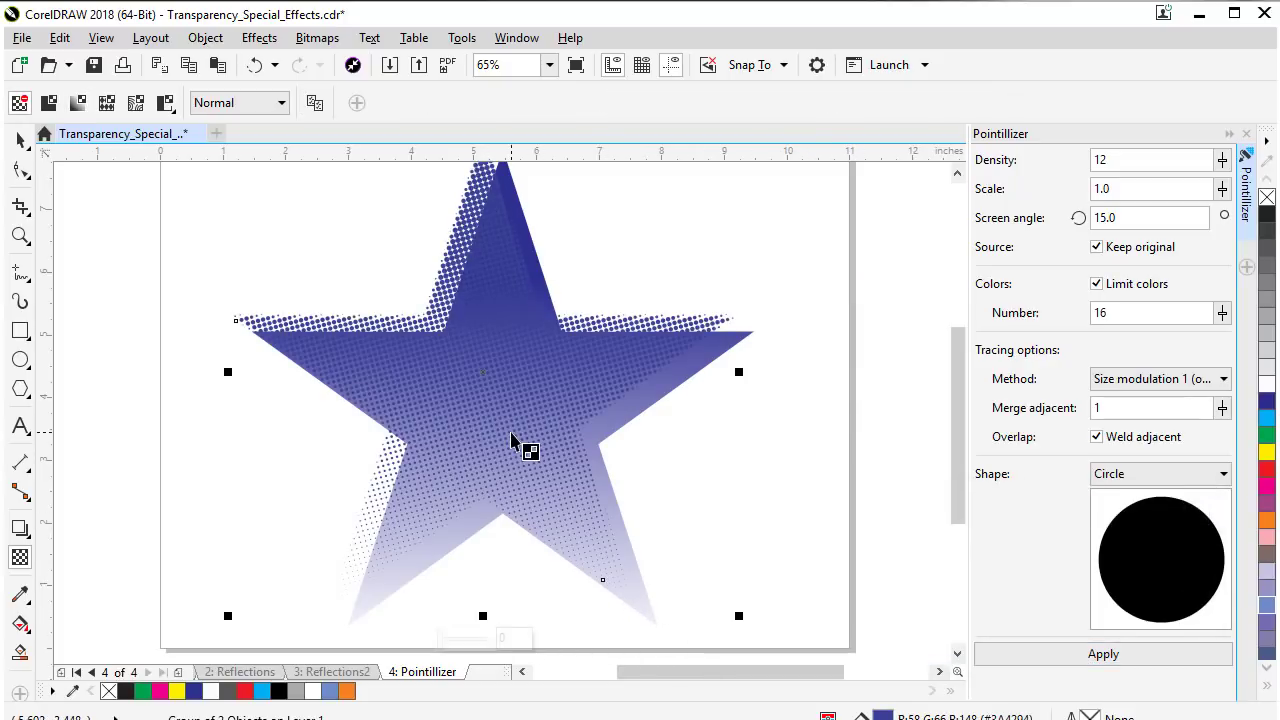
- Place the halftone-dot star right of the gradient star, scaled to 73.3%
{"action": "left_click", "coordinate": [20, 140]}
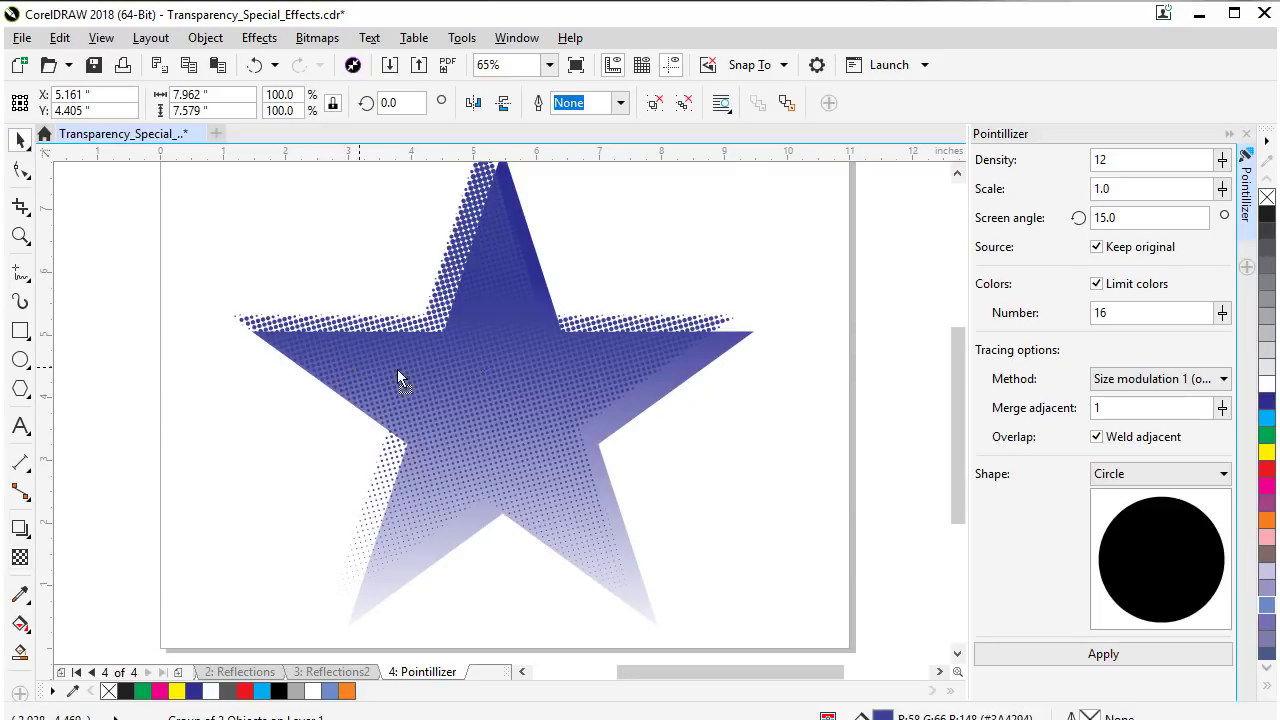
{"action": "mouse_move", "coordinate": [346, 370]}
{"action": "left_mouse_down"}
{"action": "mouse_move", "coordinate": [643, 318]}
{"action": "mouse_move", "coordinate": [648, 306]}
{"action": "left_mouse_up"}
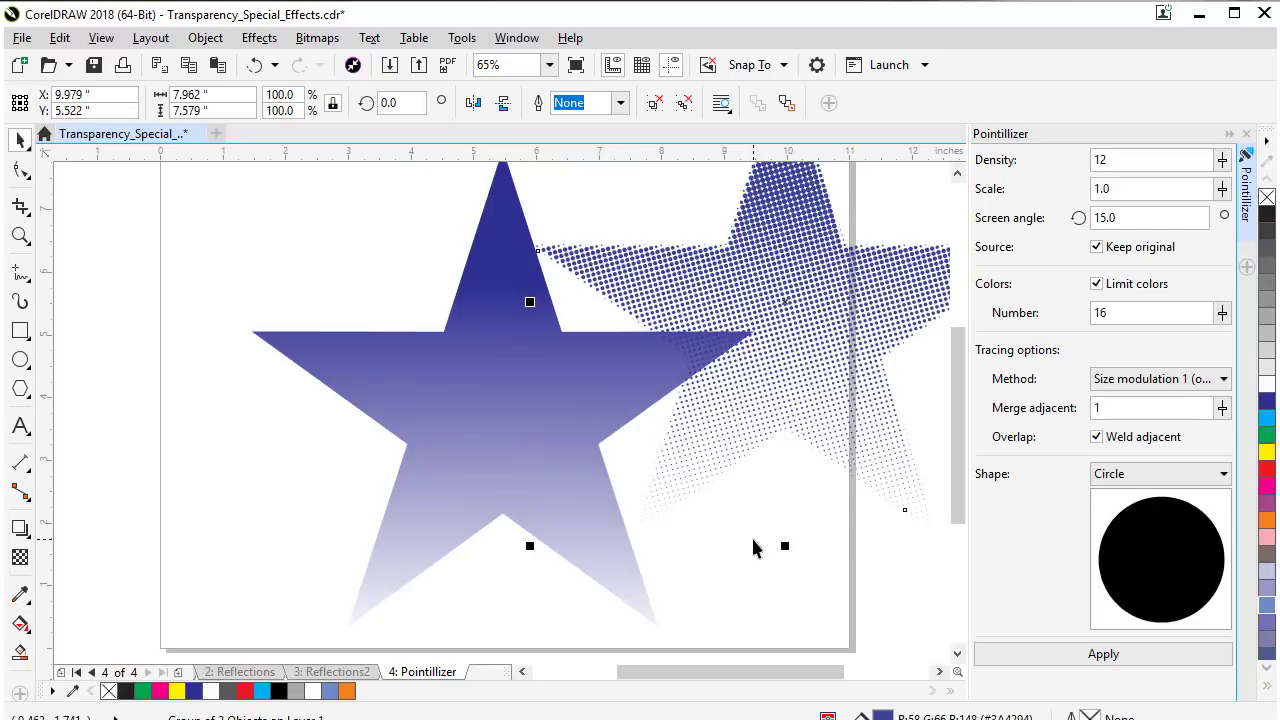
{"action": "left_click_drag", "start_coordinate": [781, 370], "coordinate": [843, 352]}
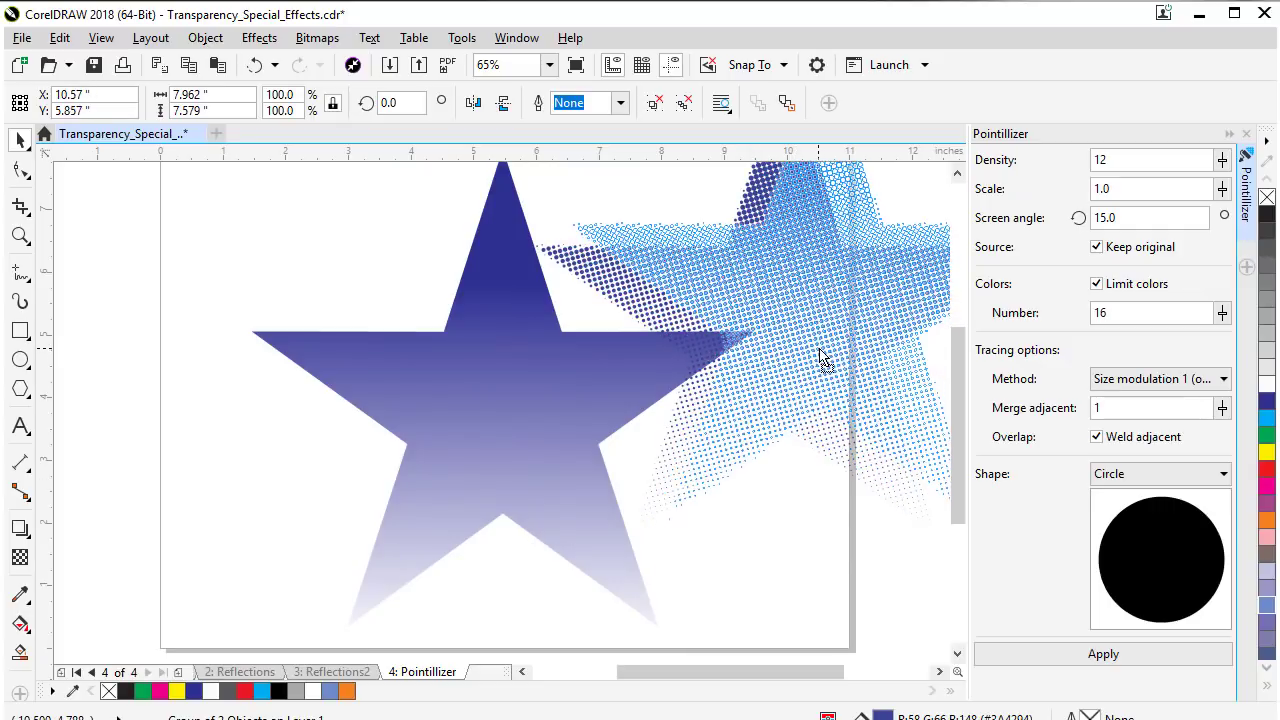
{"action": "left_click_drag", "start_coordinate": [843, 352], "coordinate": [768, 348]}
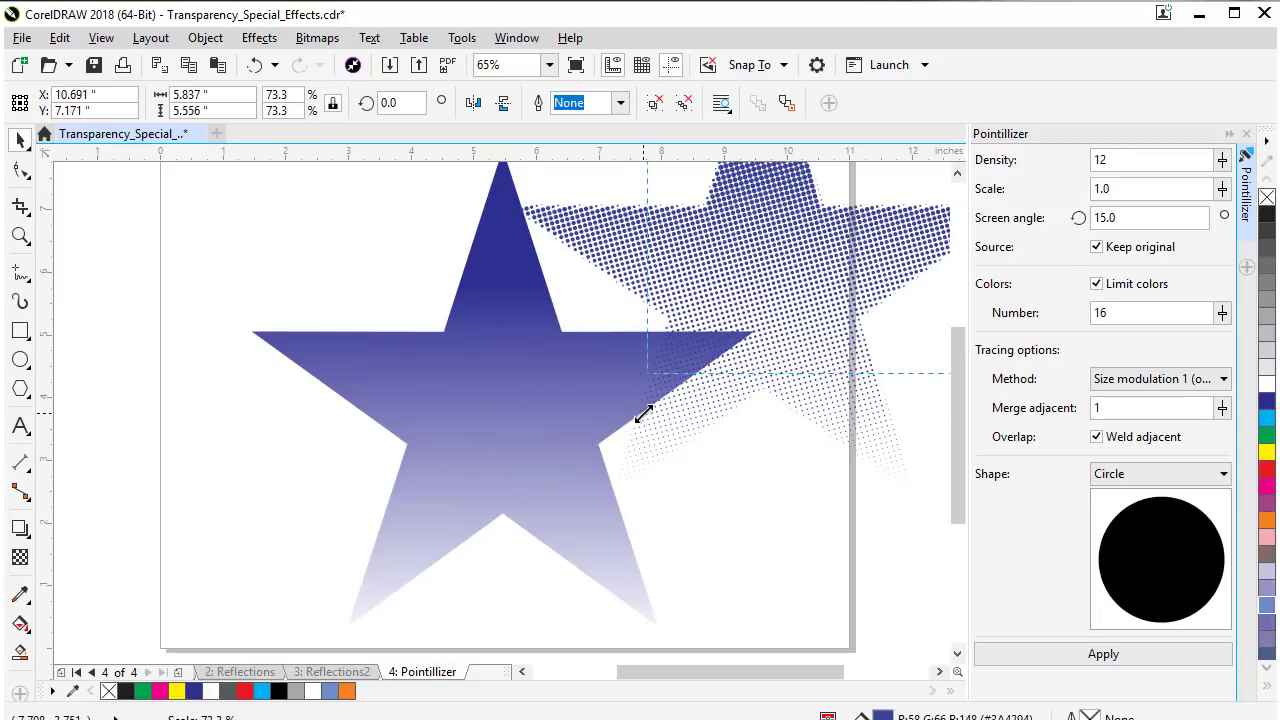
{"action": "left_click_drag", "start_coordinate": [493, 520], "coordinate": [640, 417]}
{"action": "left_click_drag", "start_coordinate": [864, 312], "coordinate": [844, 382]}
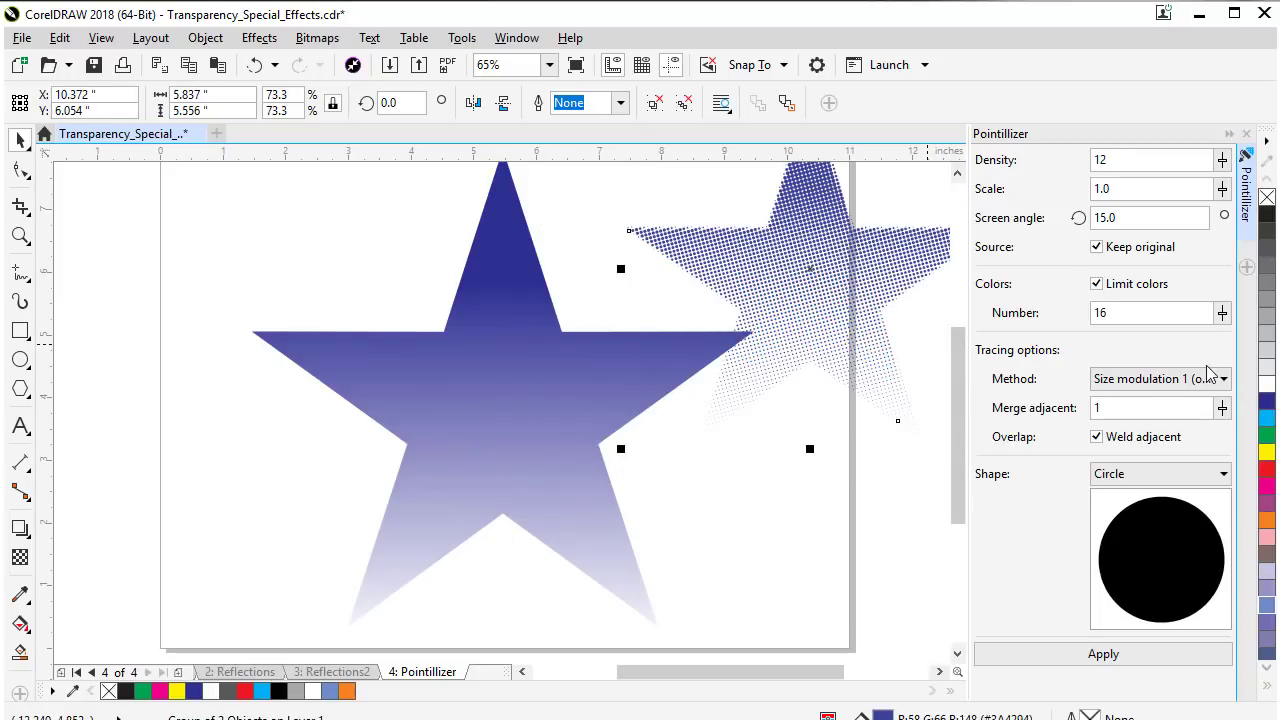
- Colour the halftone dots red, keeping the Circle dot shape
{"action": "left_click", "coordinate": [1267, 472]}
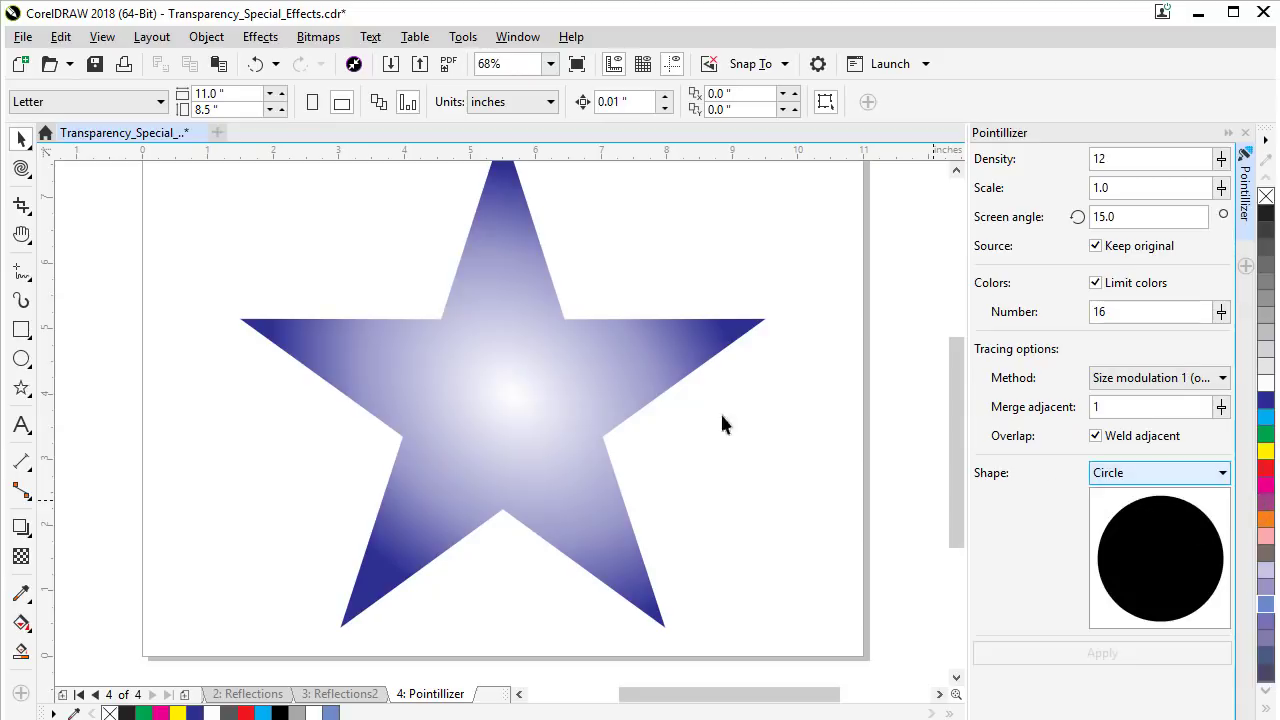
{"action": "left_click", "coordinate": [1162, 476]}
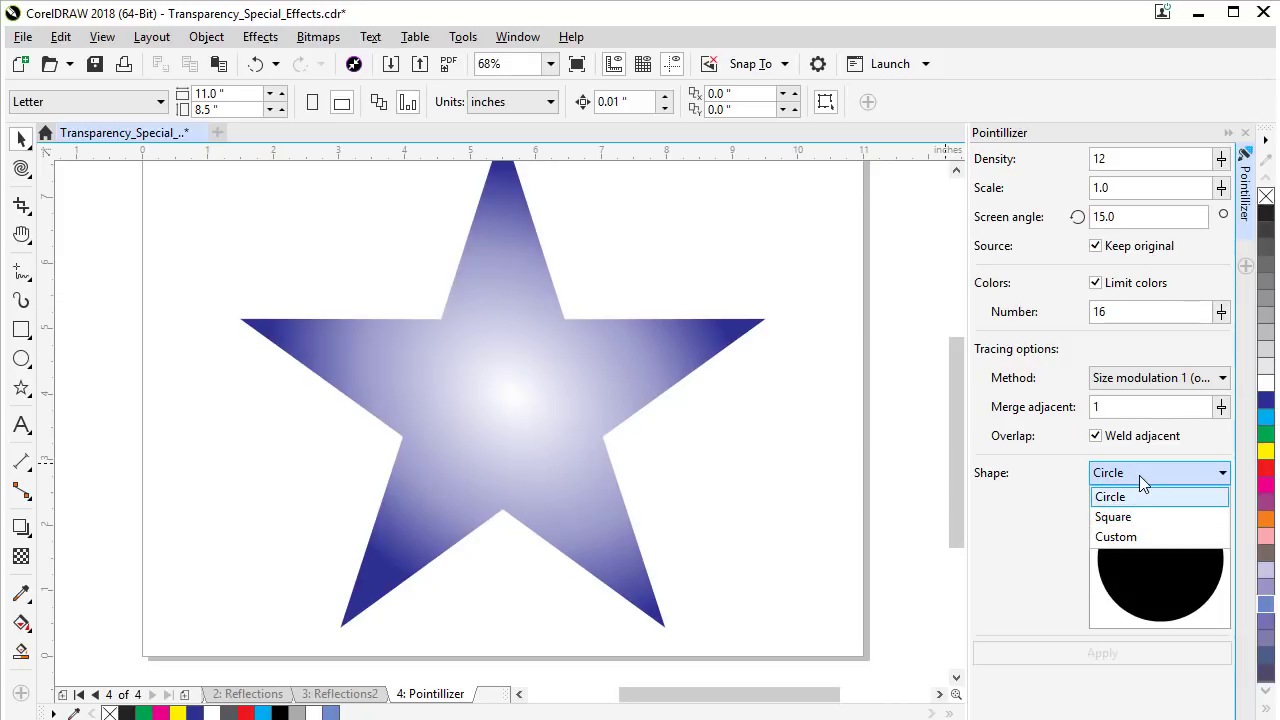
{"action": "left_click", "coordinate": [798, 493]}
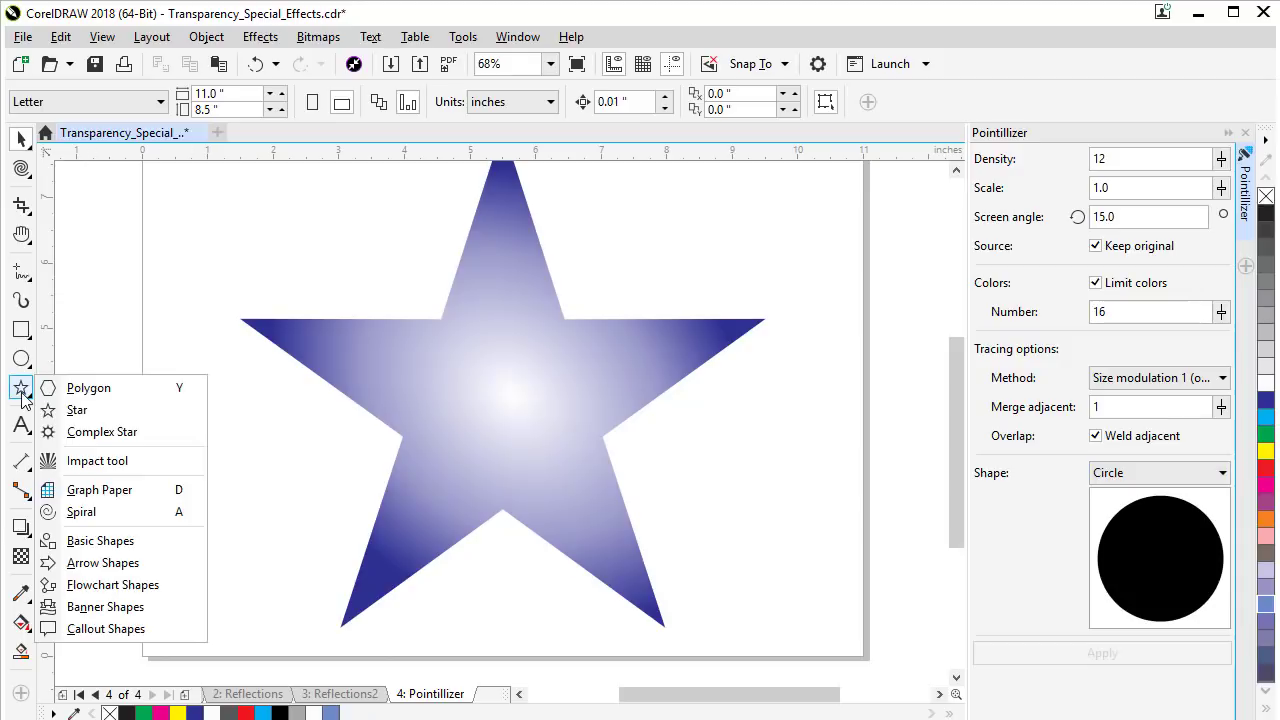
- Draw one small black five-point star left of the large gradient star
{"action": "left_click", "coordinate": [76, 411]}
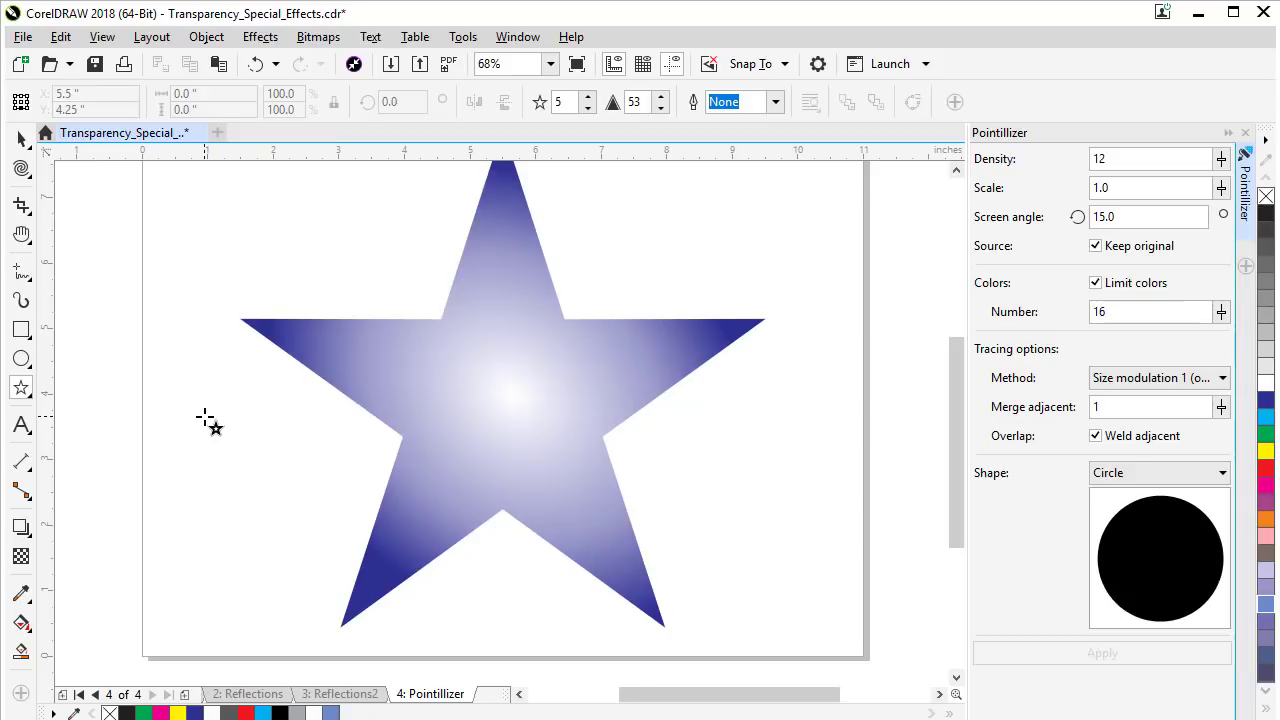
{"action": "left_click_drag", "start_coordinate": [204, 414], "coordinate": [325, 527]}
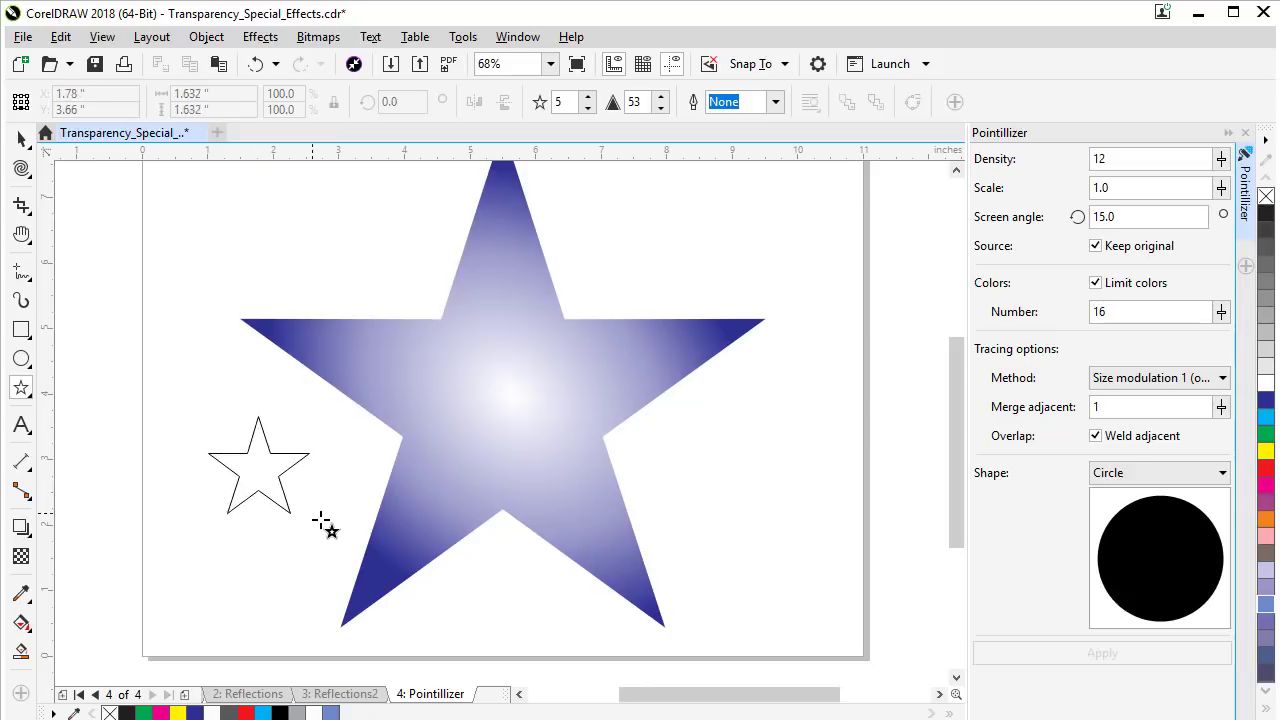
{"action": "left_click_drag", "start_coordinate": [177, 350], "coordinate": [360, 405]}
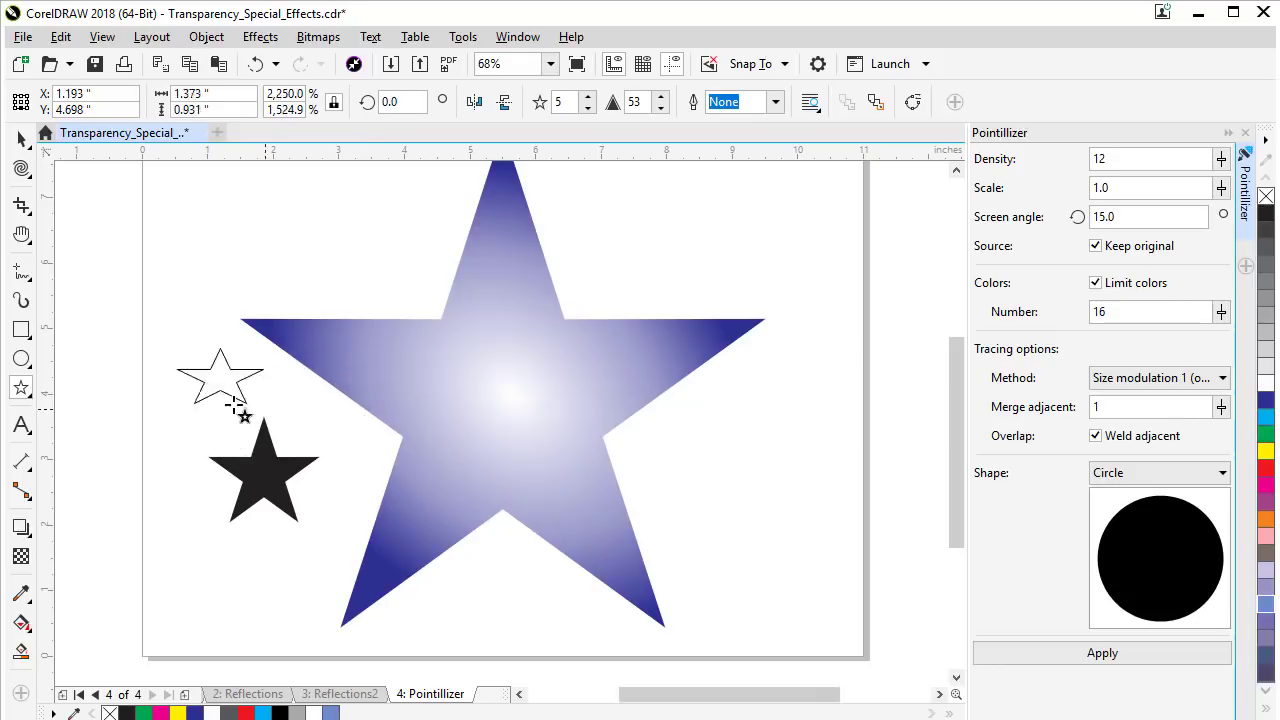
{"action": "left_click_drag", "start_coordinate": [360, 405], "coordinate": [221, 397]}
{"action": "key", "text": "Delete"}
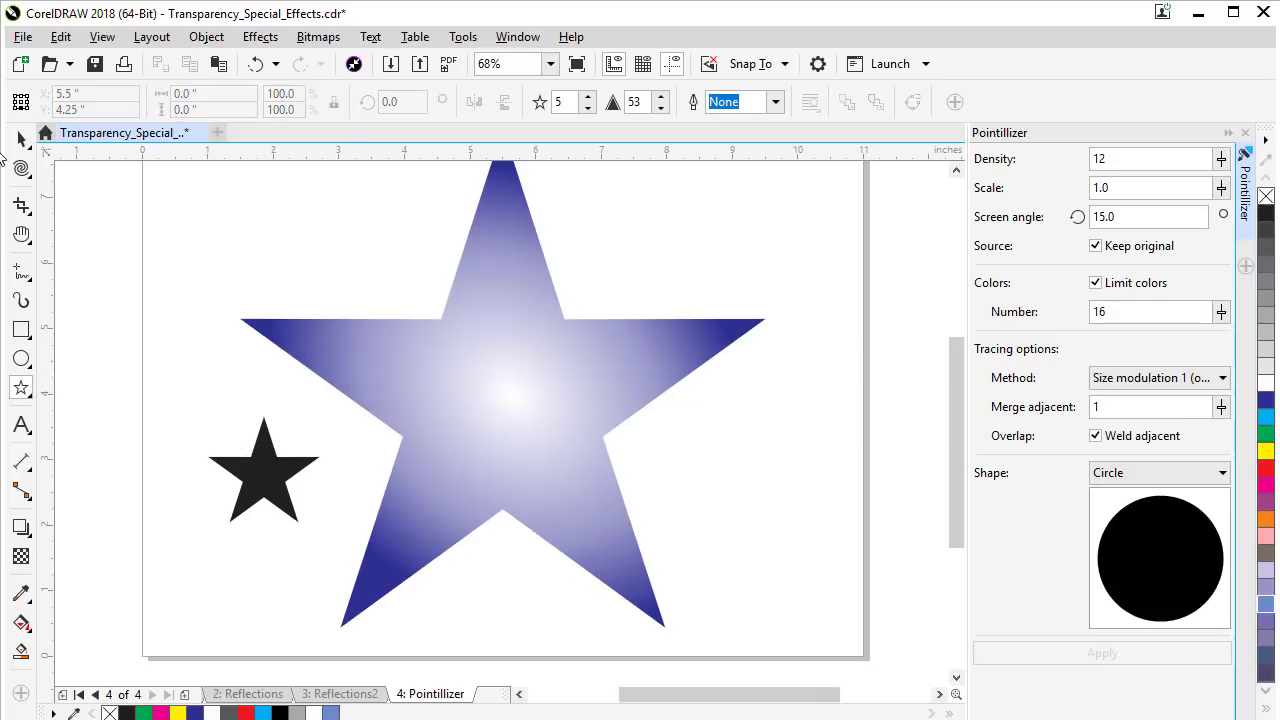
- Set the small black star as the Pointillizer's custom dot shape and select the large gradient star
{"action": "left_click", "coordinate": [22, 140]}
{"action": "left_click_drag", "start_coordinate": [262, 470], "coordinate": [214, 443]}
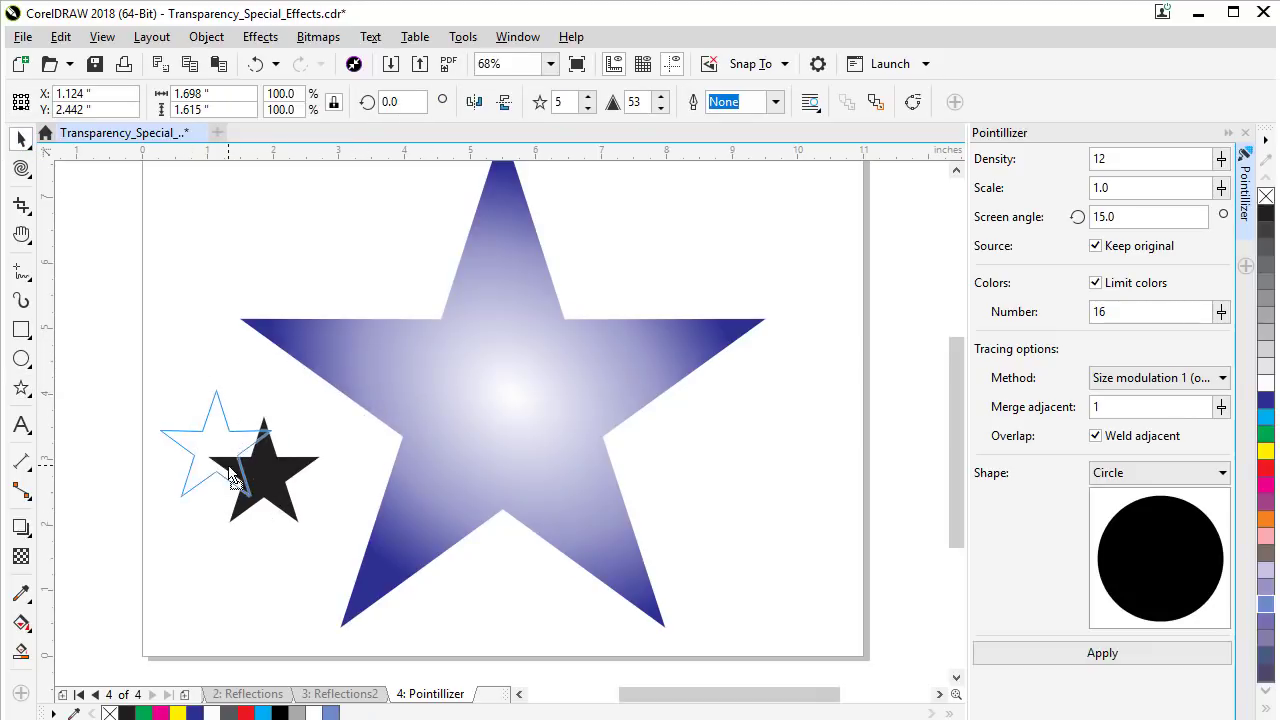
{"action": "left_click", "coordinate": [1110, 472]}
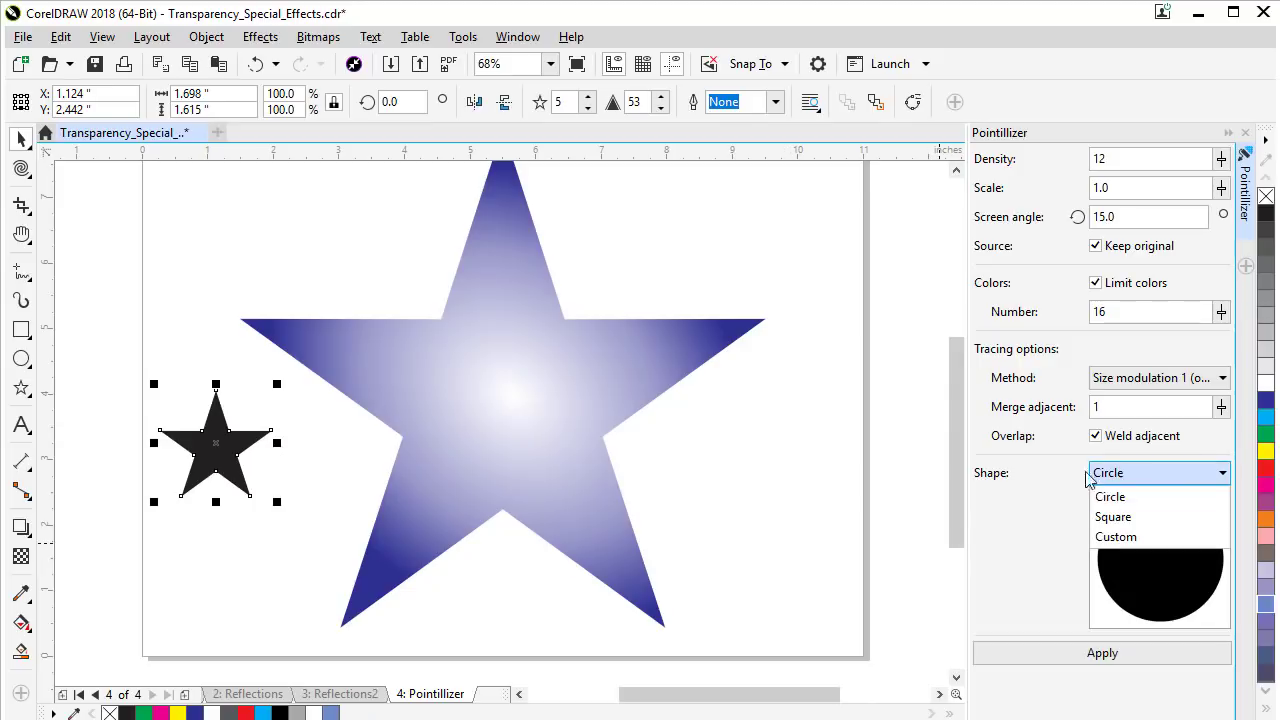
{"action": "left_click", "coordinate": [1112, 537]}
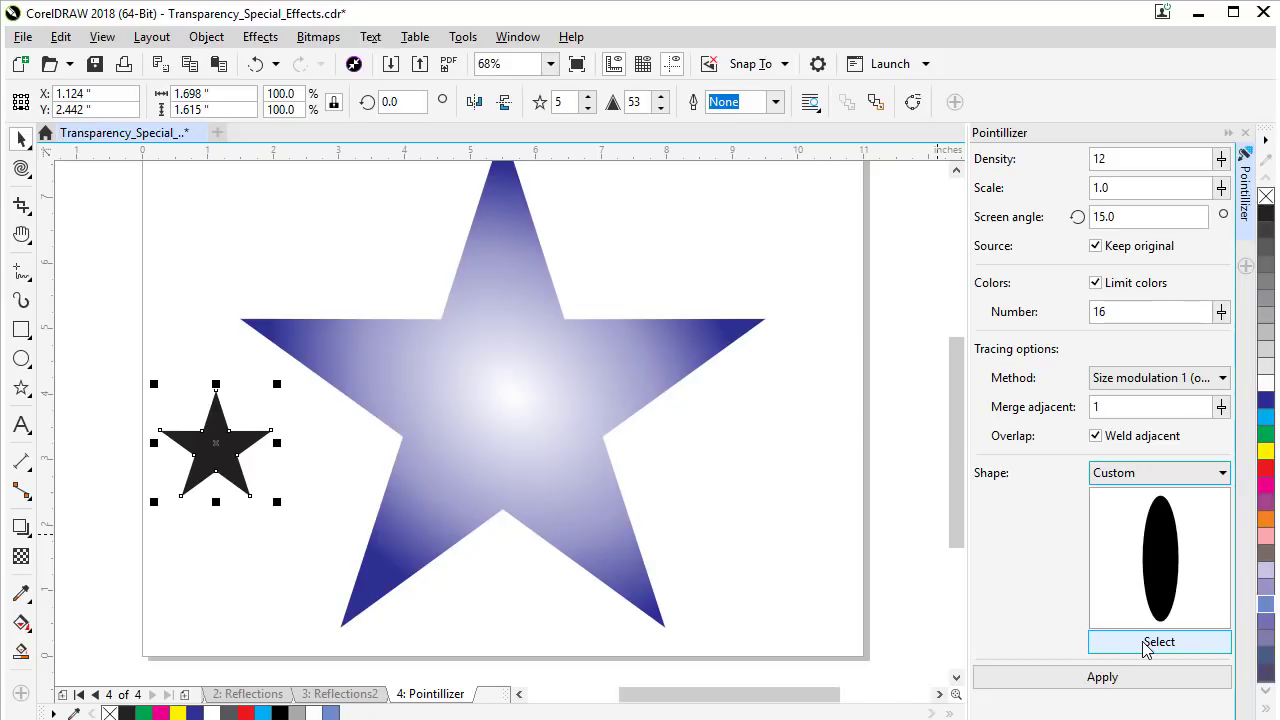
{"action": "left_click", "coordinate": [940, 614]}
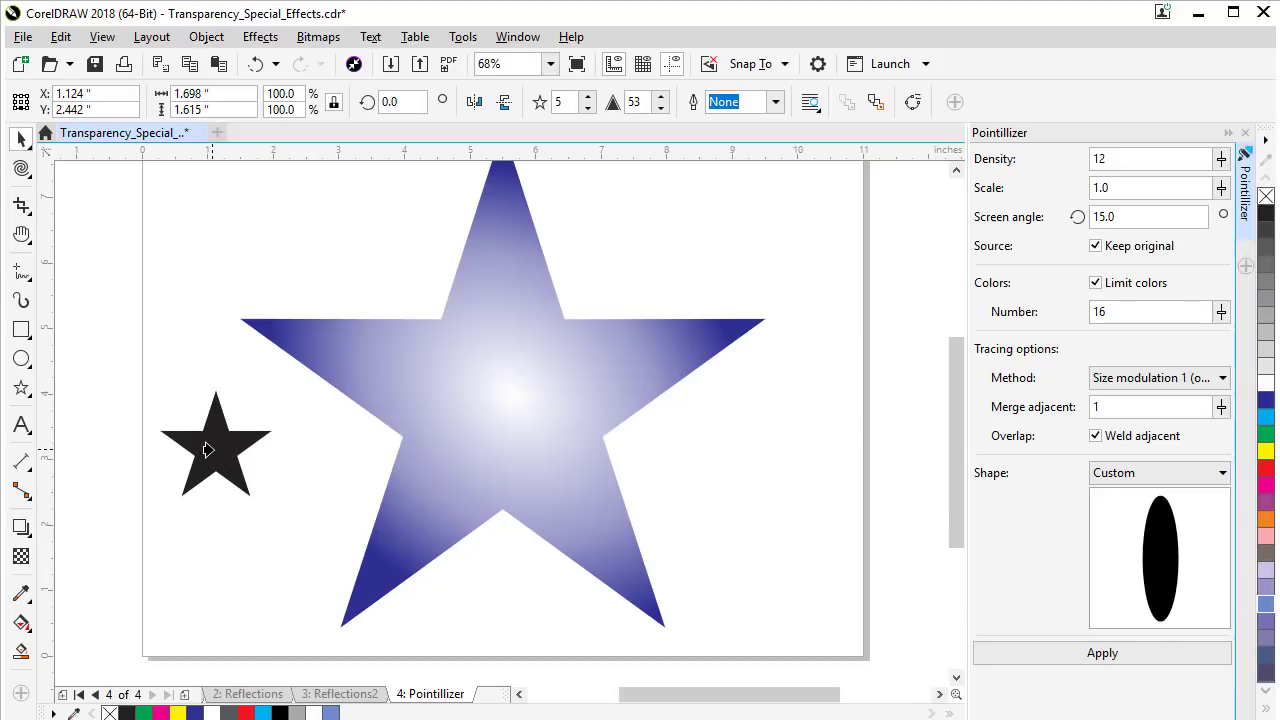
{"action": "left_click", "coordinate": [205, 449]}
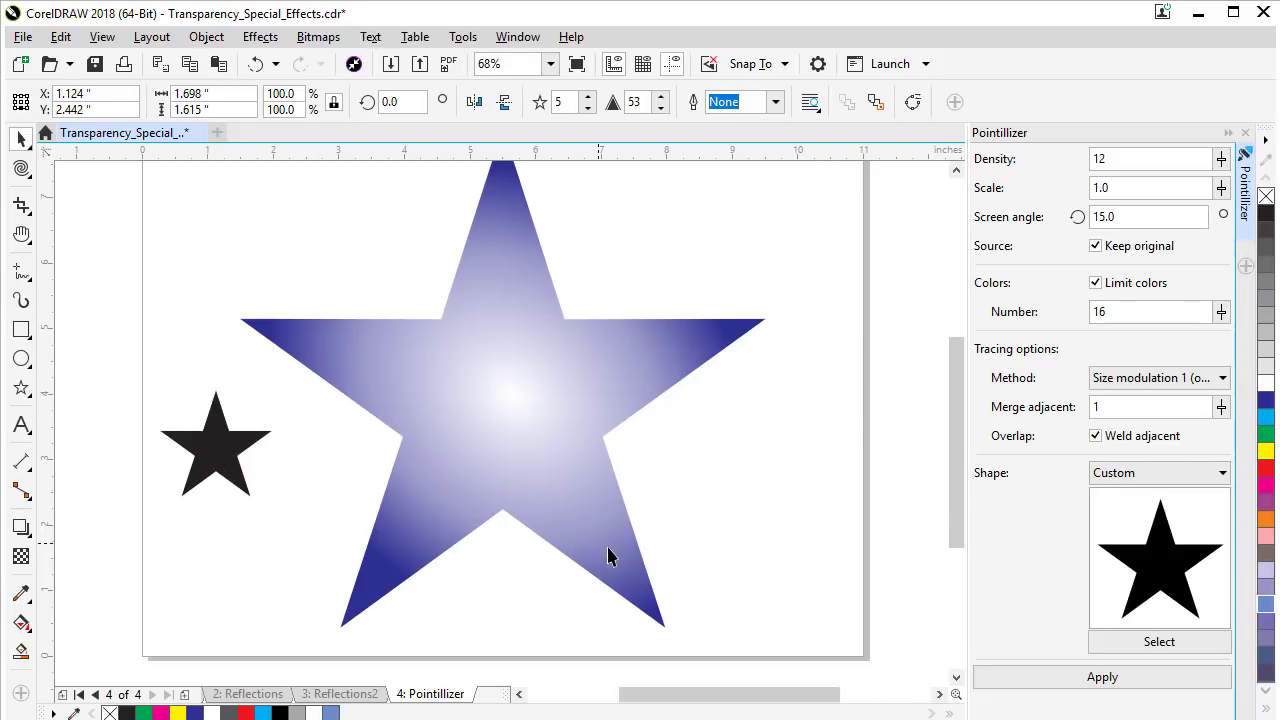
{"action": "left_click", "coordinate": [28, 140]}
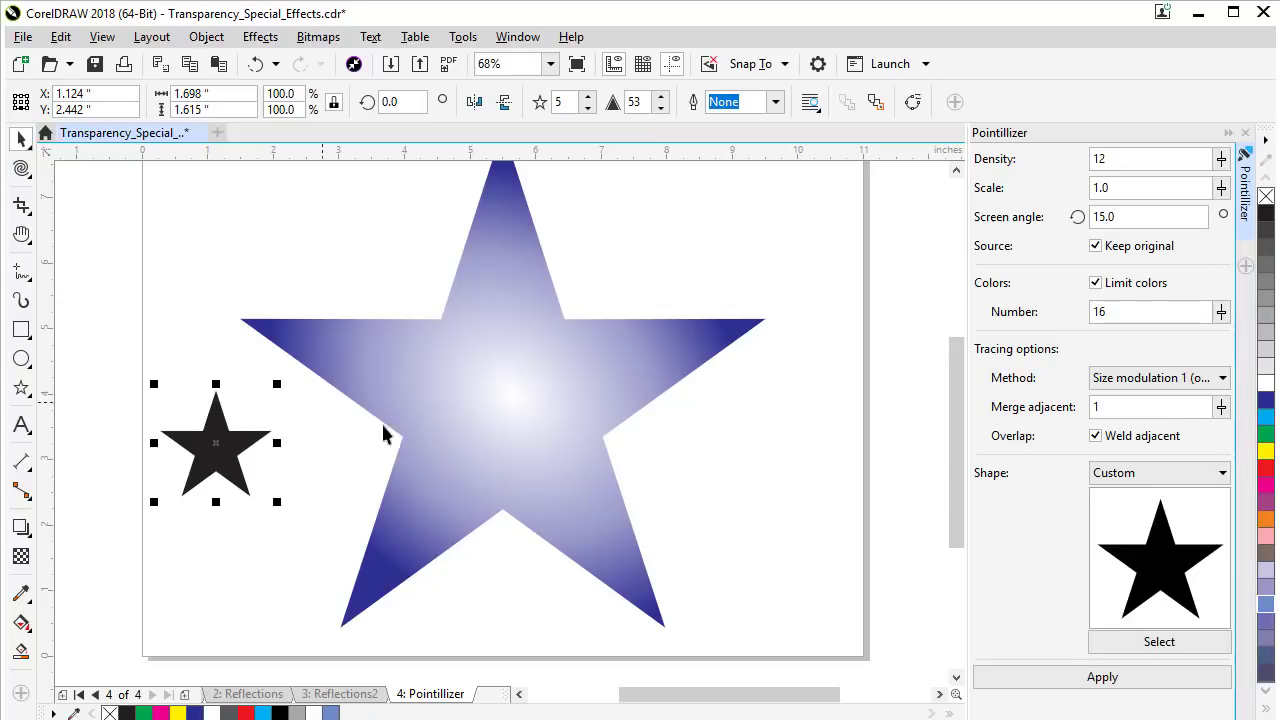
{"action": "left_click", "coordinate": [555, 428]}
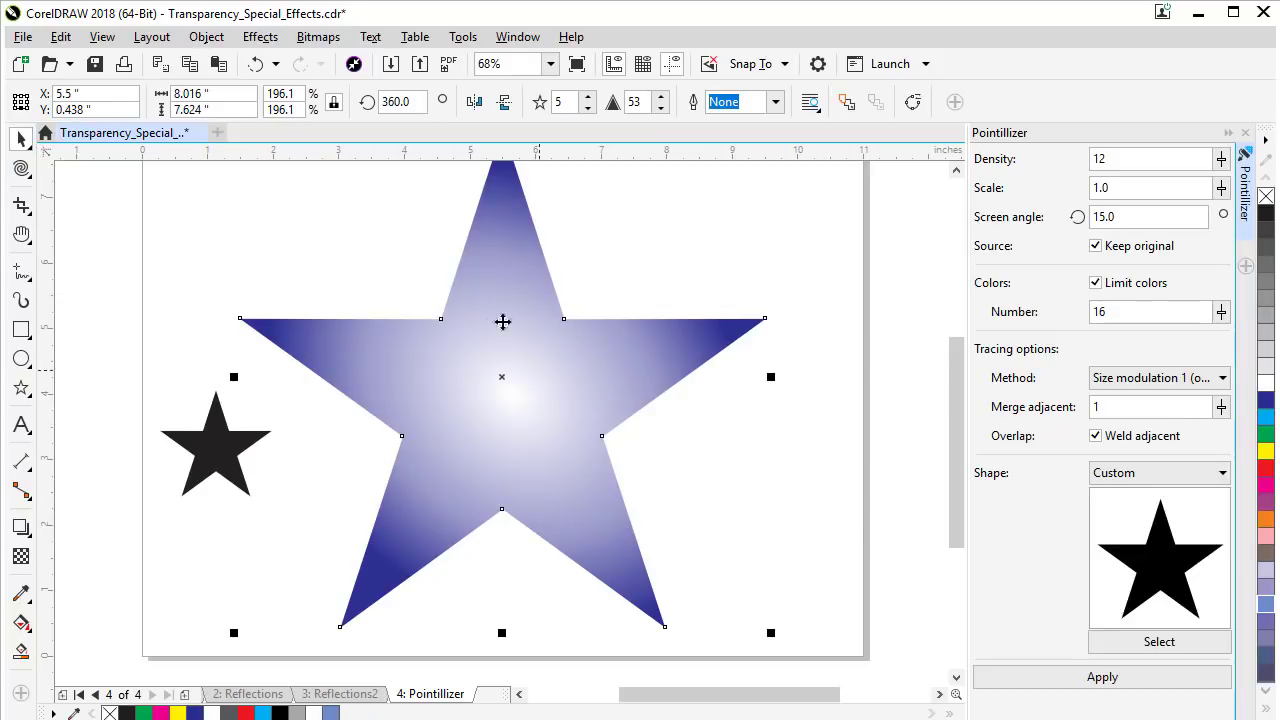
- Render a first star-dot halftone of the gradient star, inspect it, and delete it
{"action": "left_click", "coordinate": [1082, 680]}
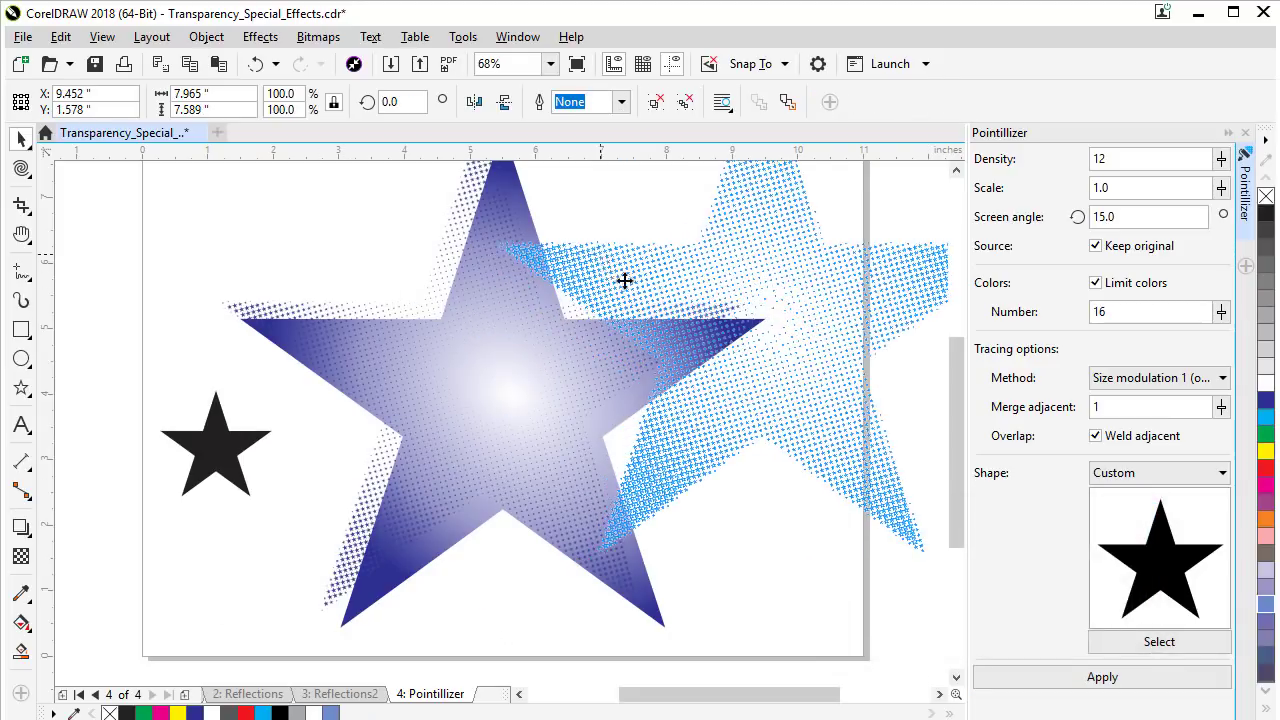
{"action": "left_click_drag", "start_coordinate": [318, 301], "coordinate": [598, 243]}
{"action": "key", "text": "Delete"}
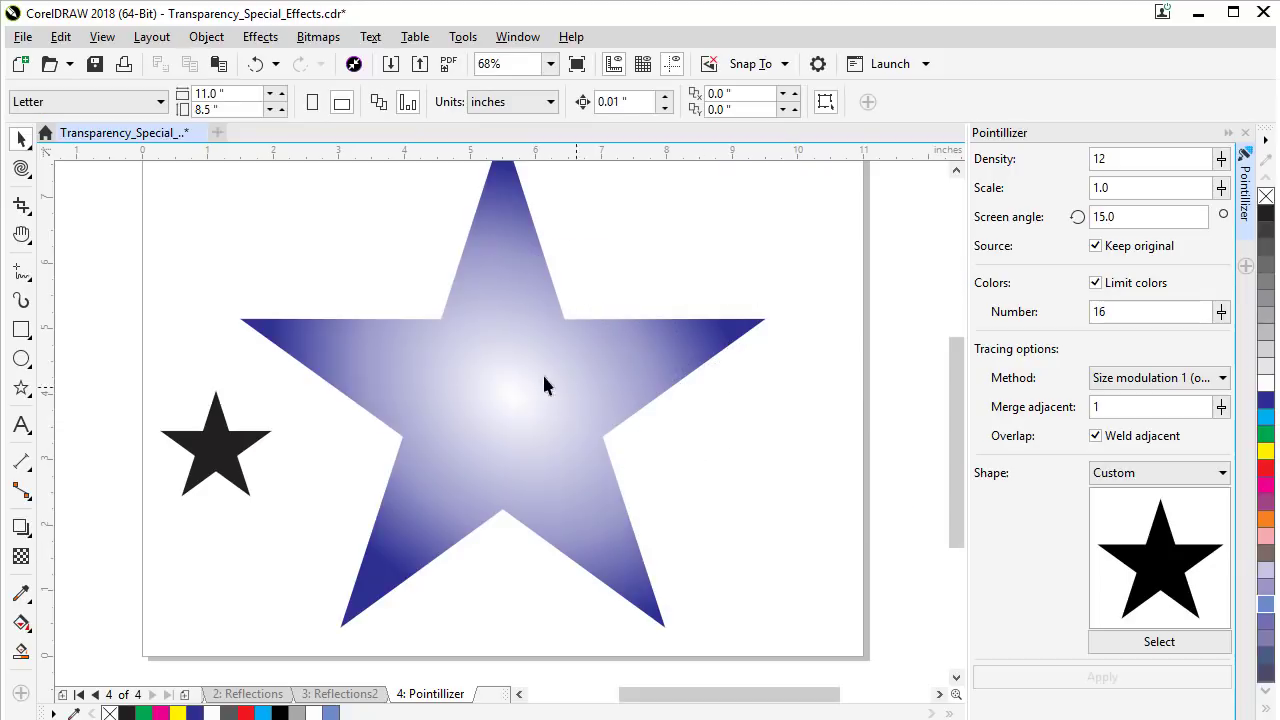
- Reapply the Pointillizer to the gradient star with Scale 2.0 and Density 15
{"action": "left_click", "coordinate": [543, 385]}
{"action": "double_click", "coordinate": [1131, 187]}
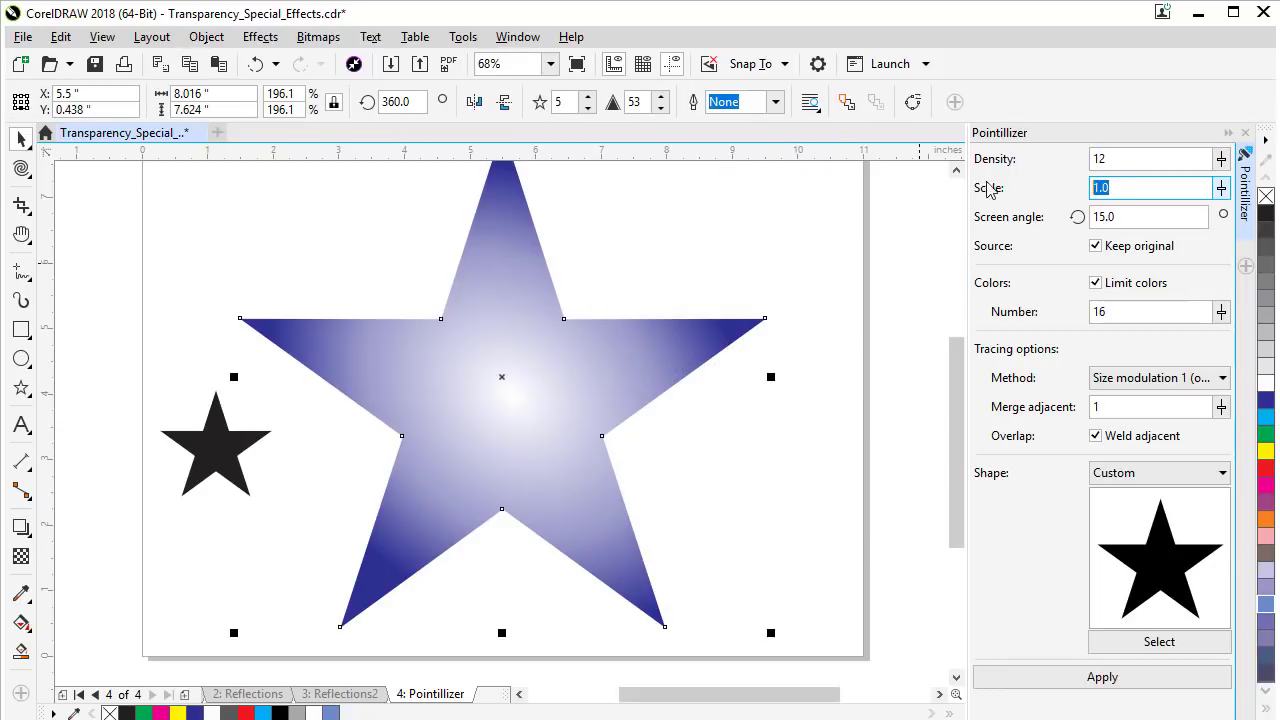
{"action": "type", "text": "2"}
{"action": "double_click", "coordinate": [1126, 158]}
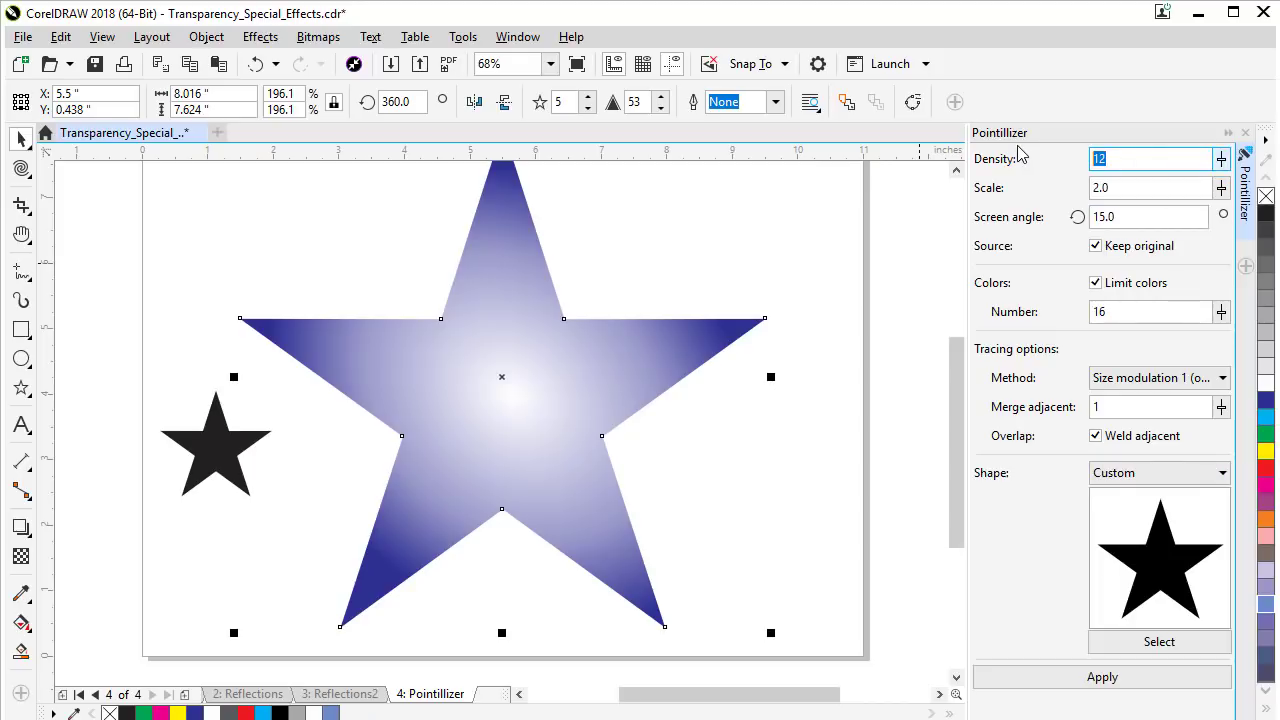
{"action": "type", "text": "15"}
{"action": "left_click", "coordinate": [1102, 677]}
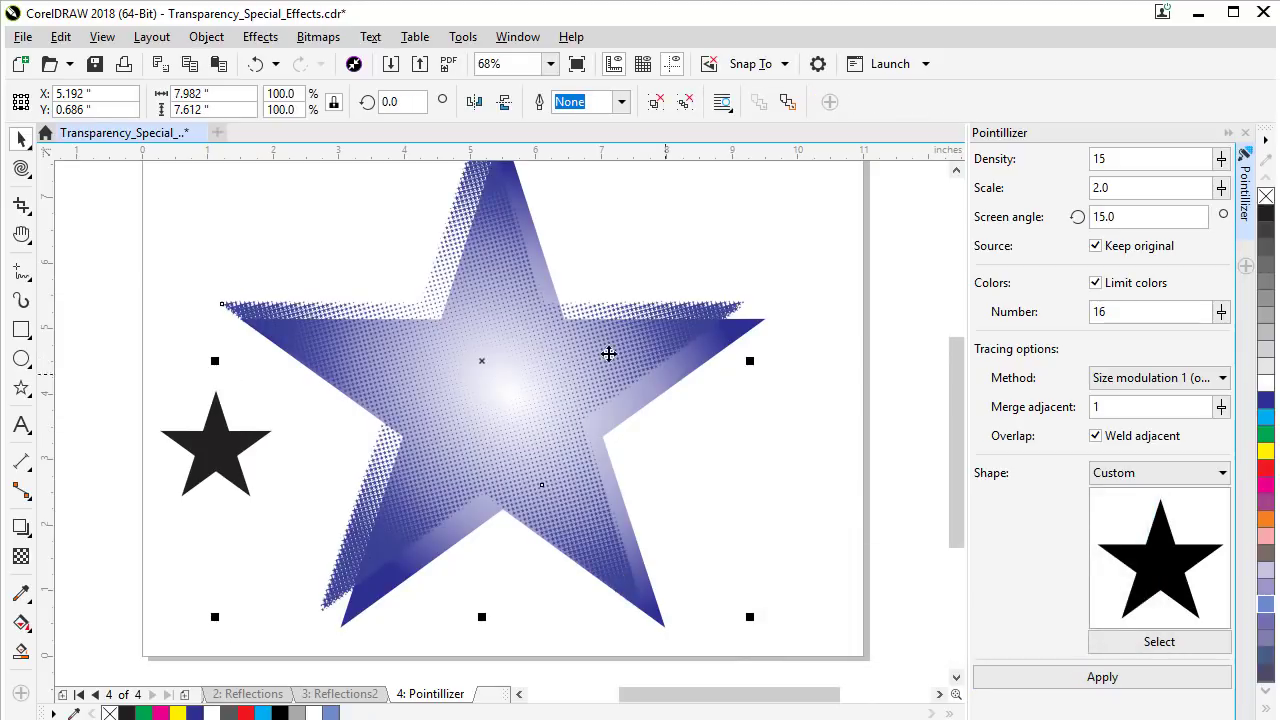
- Zoom in to check the tiny star dots, then place the halftone right of the gradient star
{"action": "left_click_drag", "start_coordinate": [600, 371], "coordinate": [814, 334]}
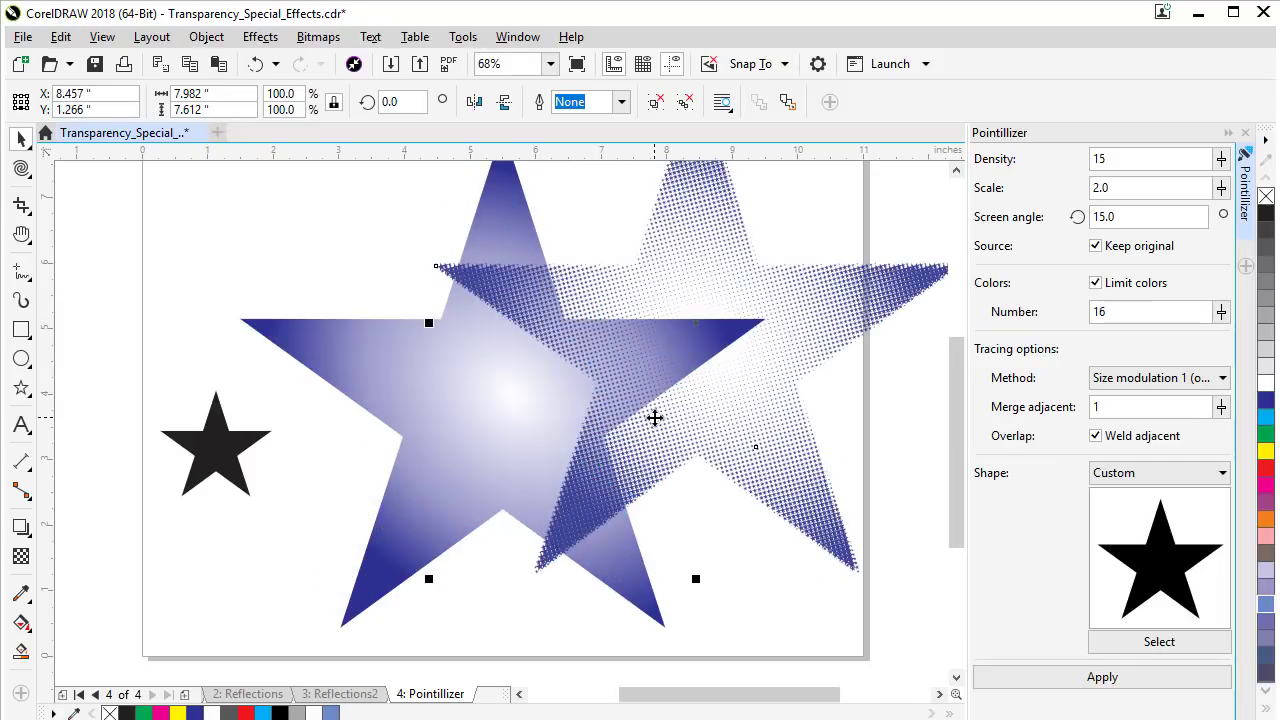
{"action": "key", "text": "z"}
{"action": "left_click_drag", "start_coordinate": [466, 245], "coordinate": [673, 332]}
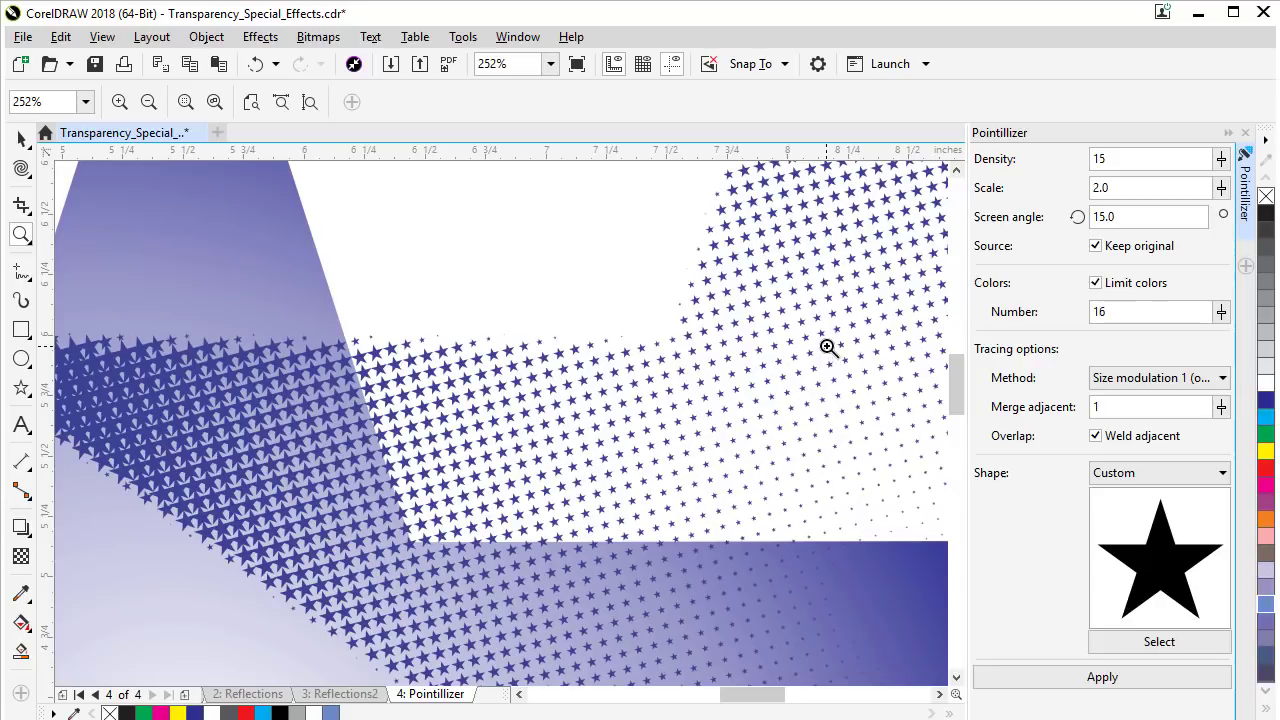
{"action": "key", "text": "F4"}
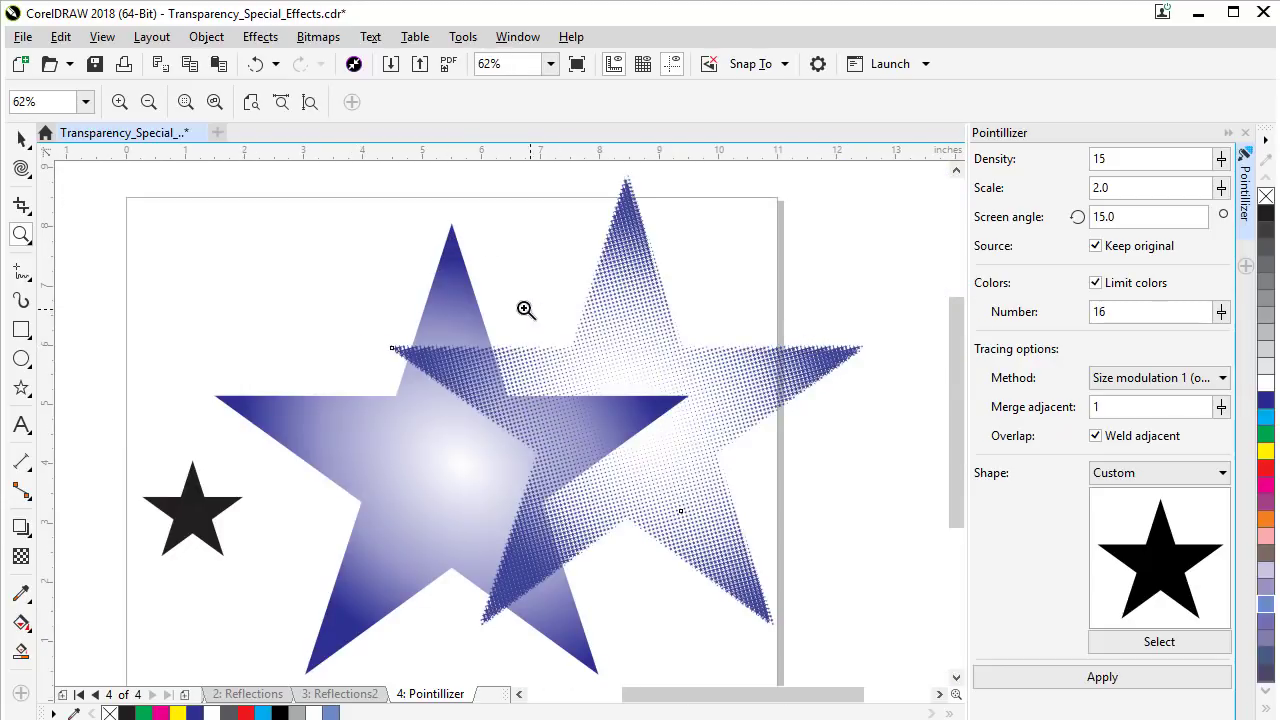
{"action": "left_click", "coordinate": [21, 138]}
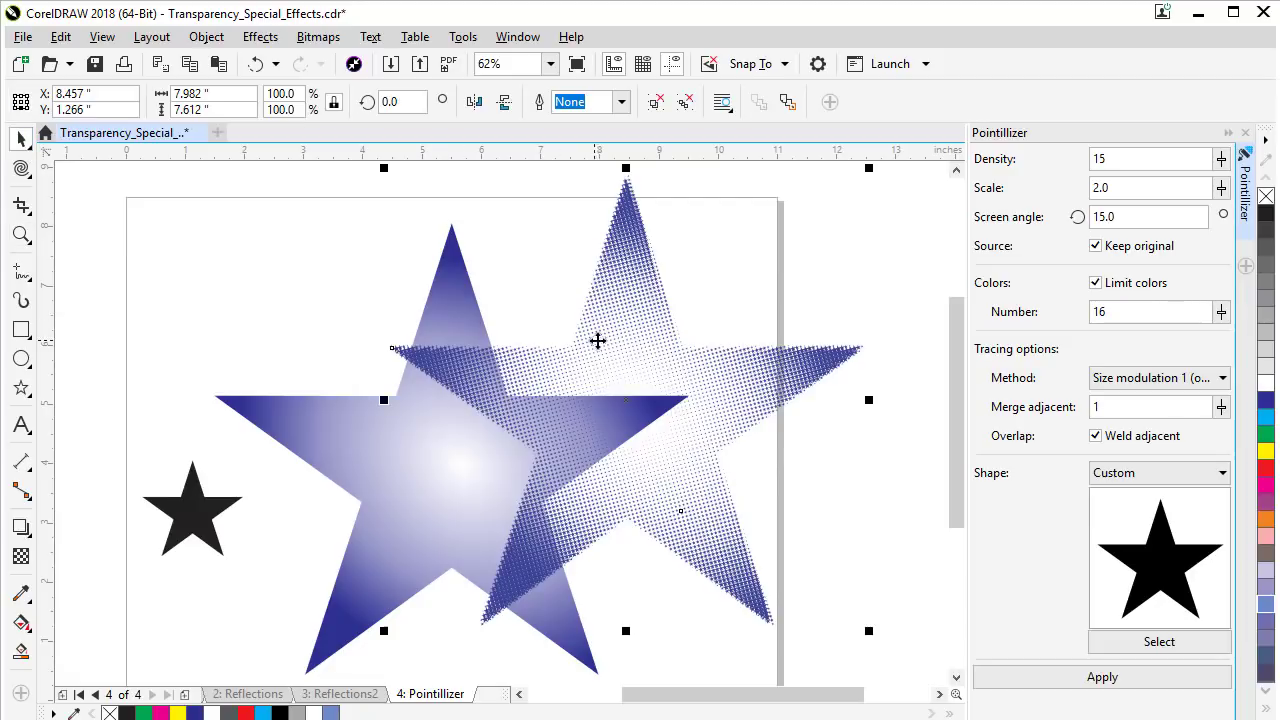
{"action": "left_click_drag", "start_coordinate": [597, 340], "coordinate": [717, 285]}
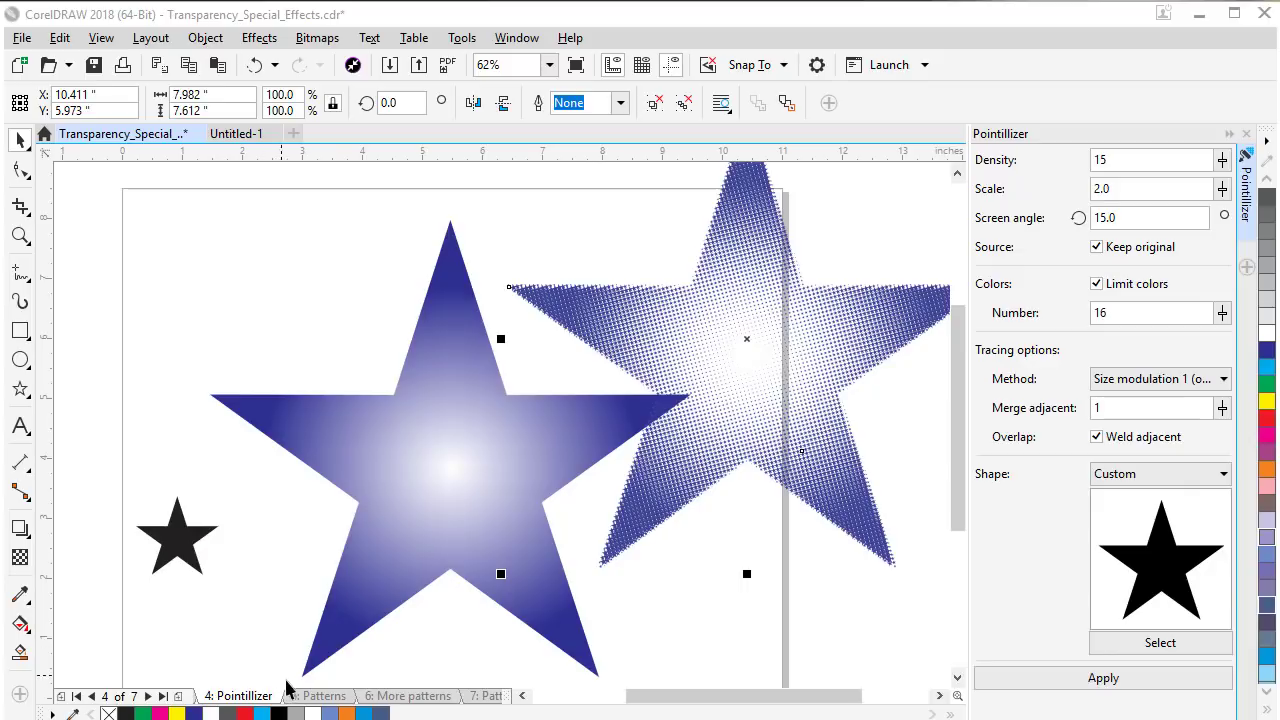
- On the Patterns page, show the swirl star's pattern transparency handles
{"action": "left_click", "coordinate": [318, 696]}
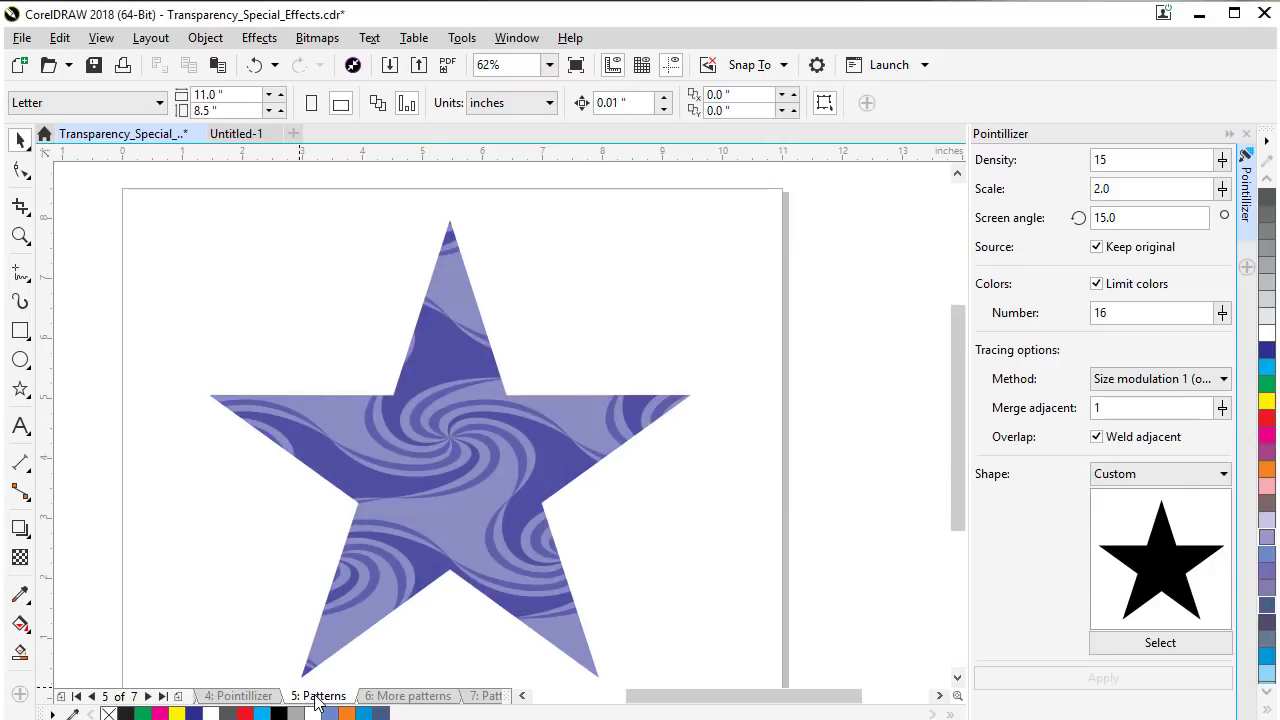
{"action": "left_click", "coordinate": [448, 490]}
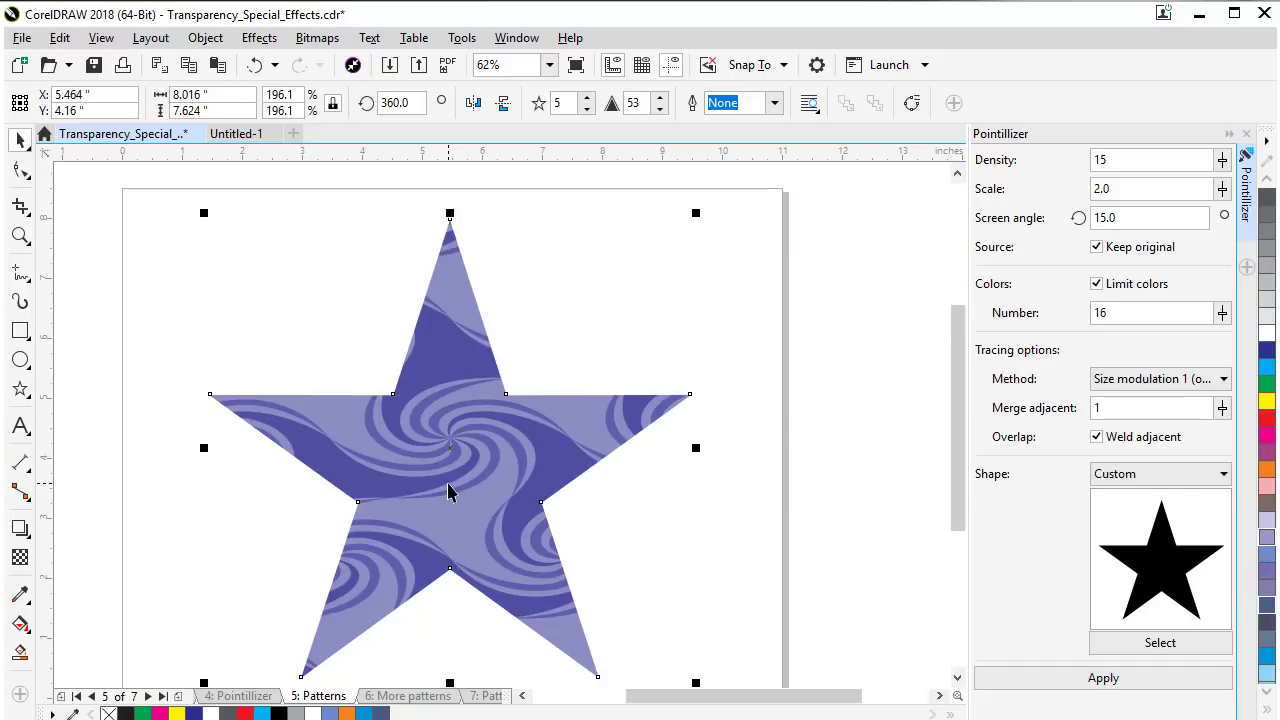
{"action": "left_click", "coordinate": [20, 557]}
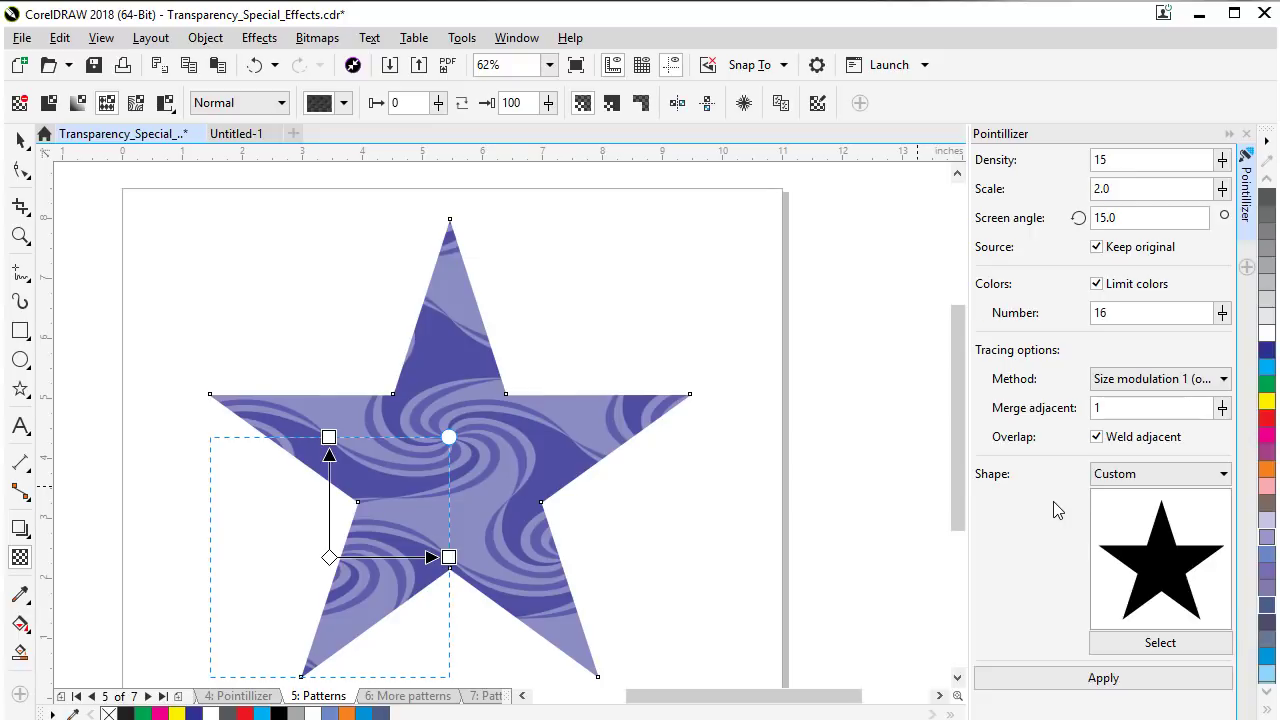
- Pointillize the swirl star with Circle dots at Density 12
{"action": "left_click", "coordinate": [1132, 478]}
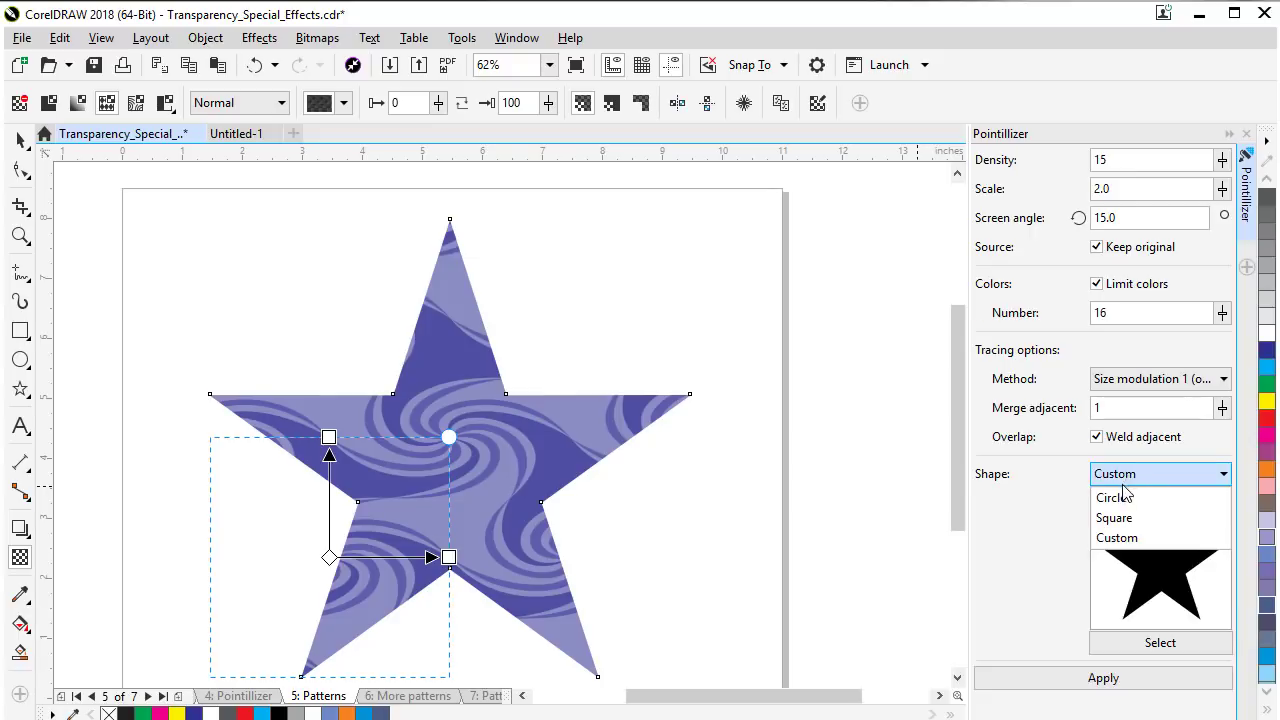
{"action": "left_click", "coordinate": [1118, 498]}
{"action": "left_click_drag", "start_coordinate": [1128, 158], "coordinate": [1046, 167]}
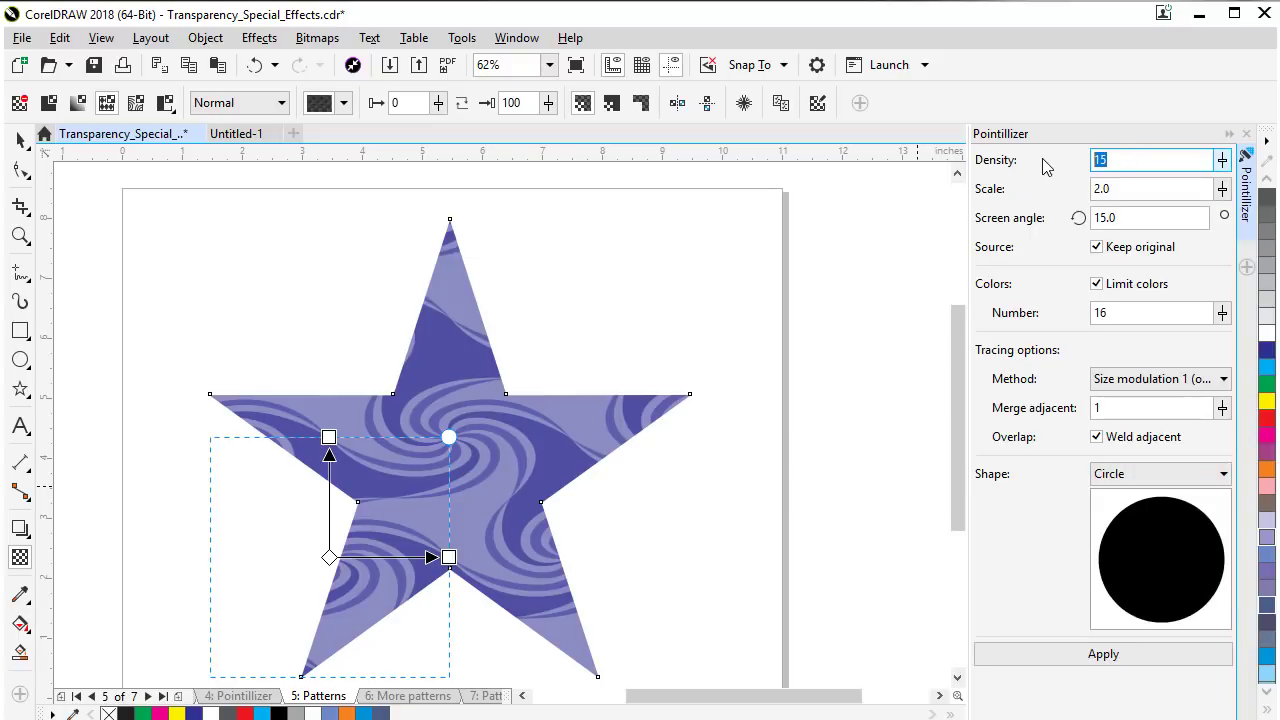
{"action": "type", "text": "12"}
{"action": "key", "text": "Tab"}
{"action": "type", "text": "1"}
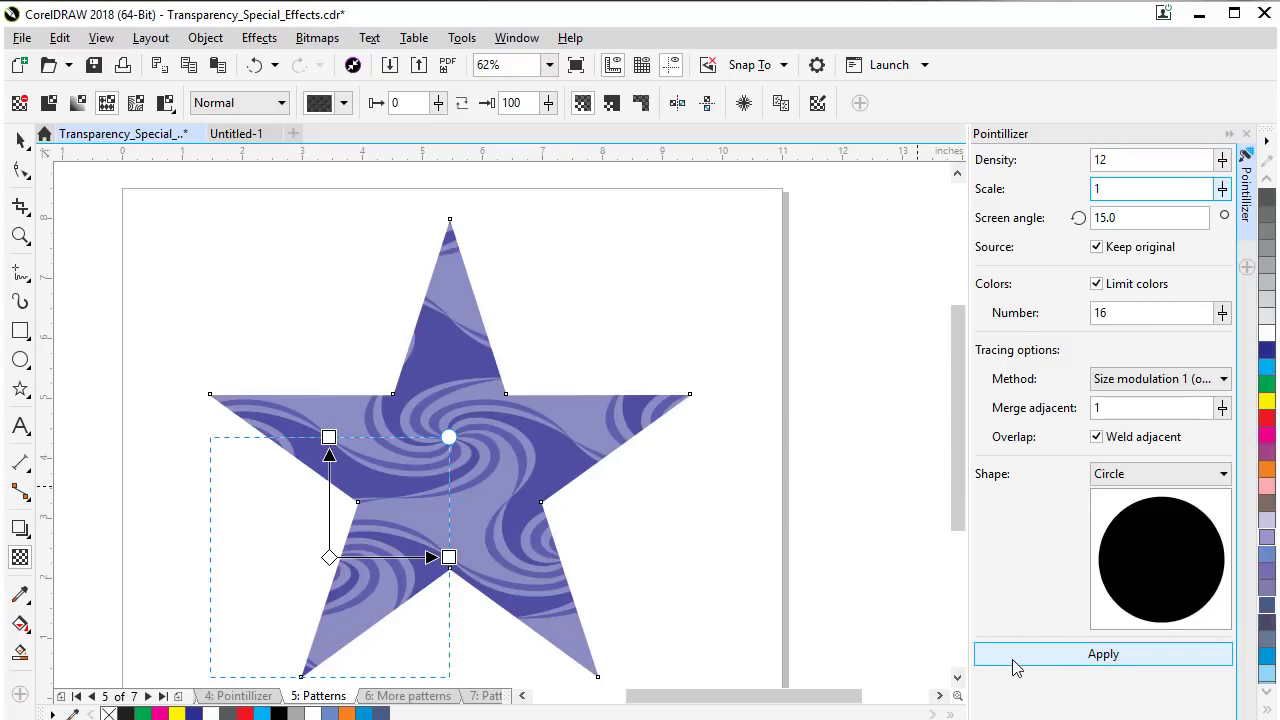
{"action": "left_click", "coordinate": [1015, 660]}
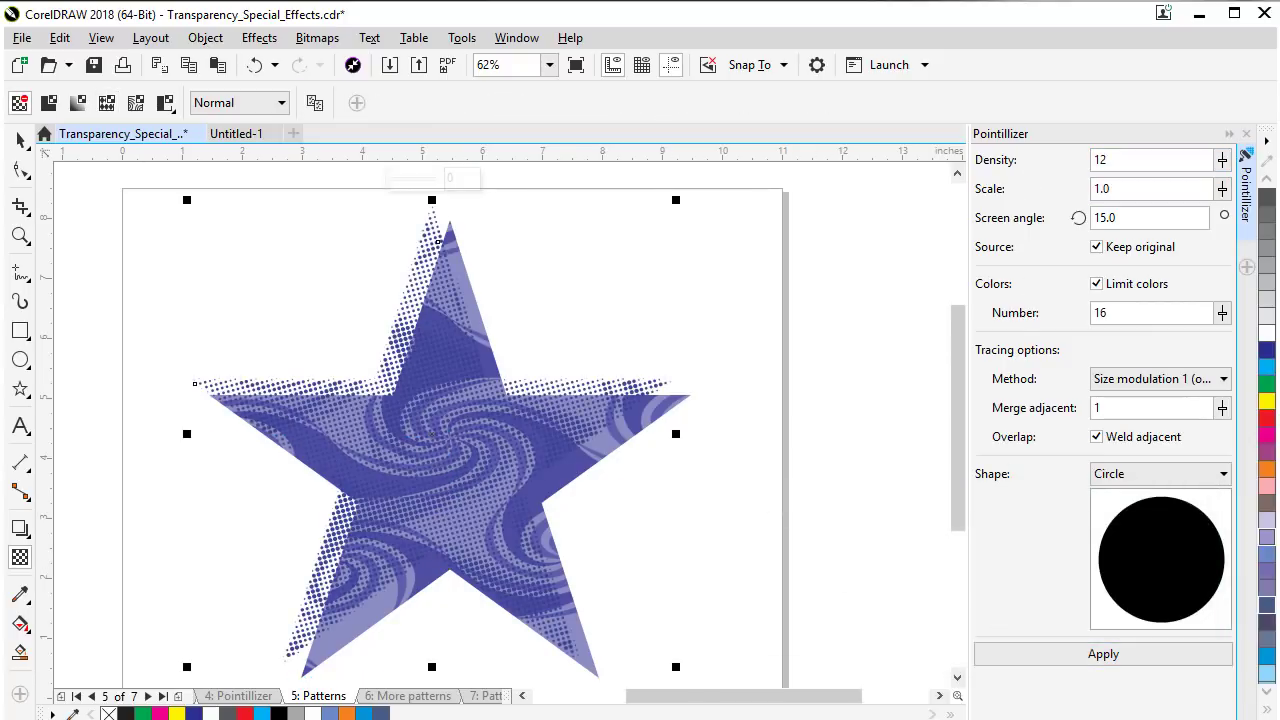
- Colour the halftone magenta, scale it to about 67% and set it beside the swirl star
{"action": "left_click", "coordinate": [20, 140]}
{"action": "mouse_move", "coordinate": [491, 480]}
{"action": "left_mouse_down"}
{"action": "mouse_move", "coordinate": [745, 385]}
{"action": "mouse_move", "coordinate": [728, 379]}
{"action": "left_mouse_up"}
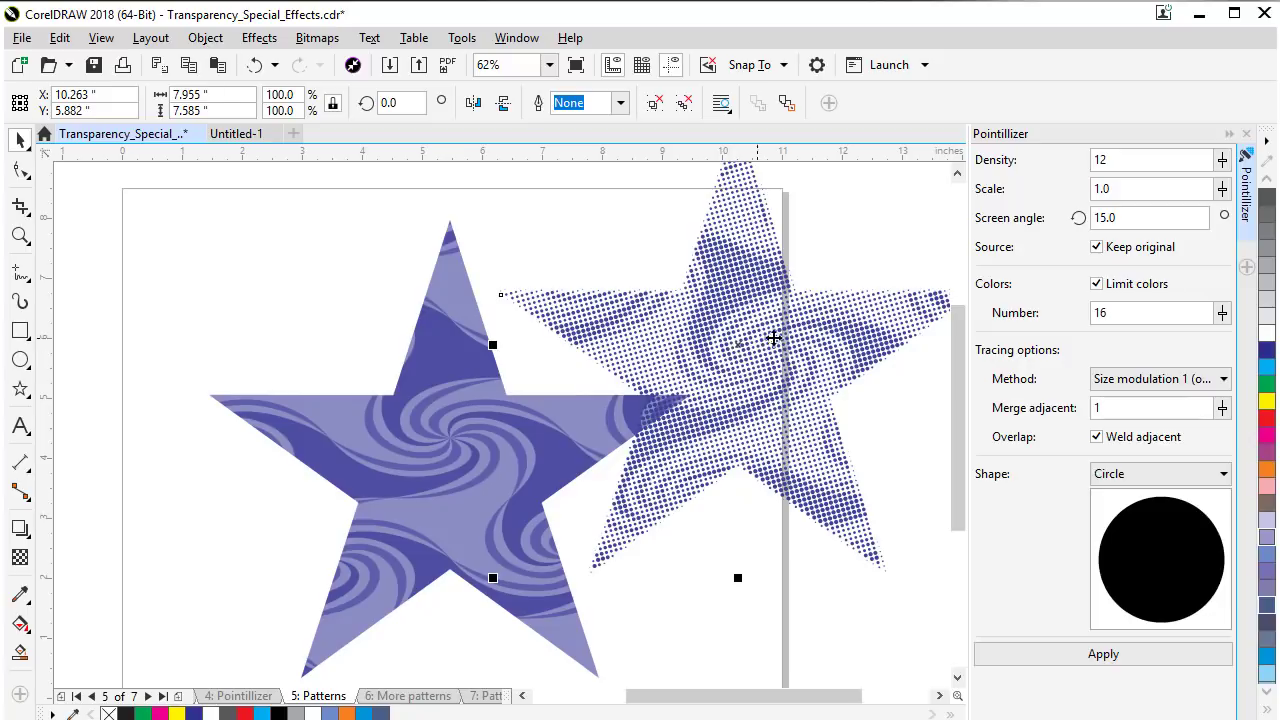
{"action": "left_click", "coordinate": [1266, 420]}
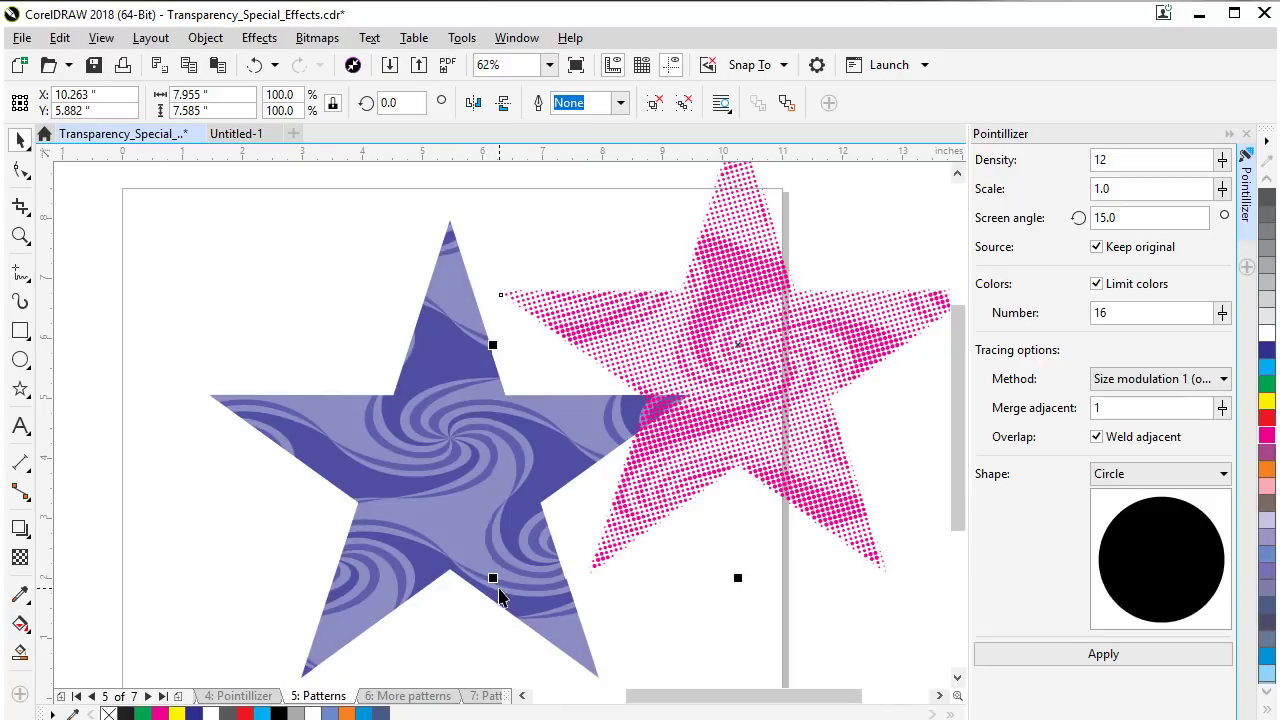
{"action": "left_click", "coordinate": [528, 562]}
{"action": "left_click_drag", "start_coordinate": [528, 562], "coordinate": [488, 505]}
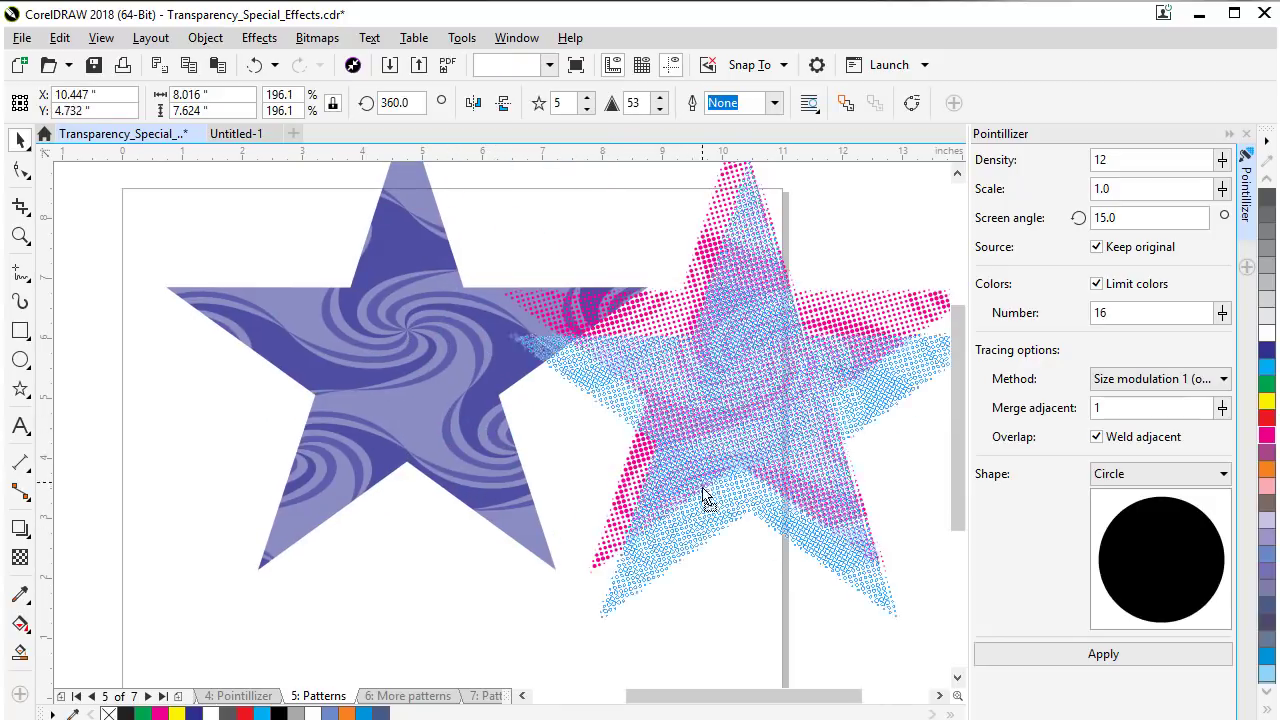
{"action": "left_click_drag", "start_coordinate": [787, 520], "coordinate": [797, 600]}
{"action": "mouse_move", "coordinate": [502, 658]}
{"action": "left_mouse_down"}
{"action": "mouse_move", "coordinate": [625, 514]}
{"action": "mouse_move", "coordinate": [660, 510]}
{"action": "left_mouse_up"}
{"action": "left_click_drag", "start_coordinate": [814, 371], "coordinate": [700, 415]}
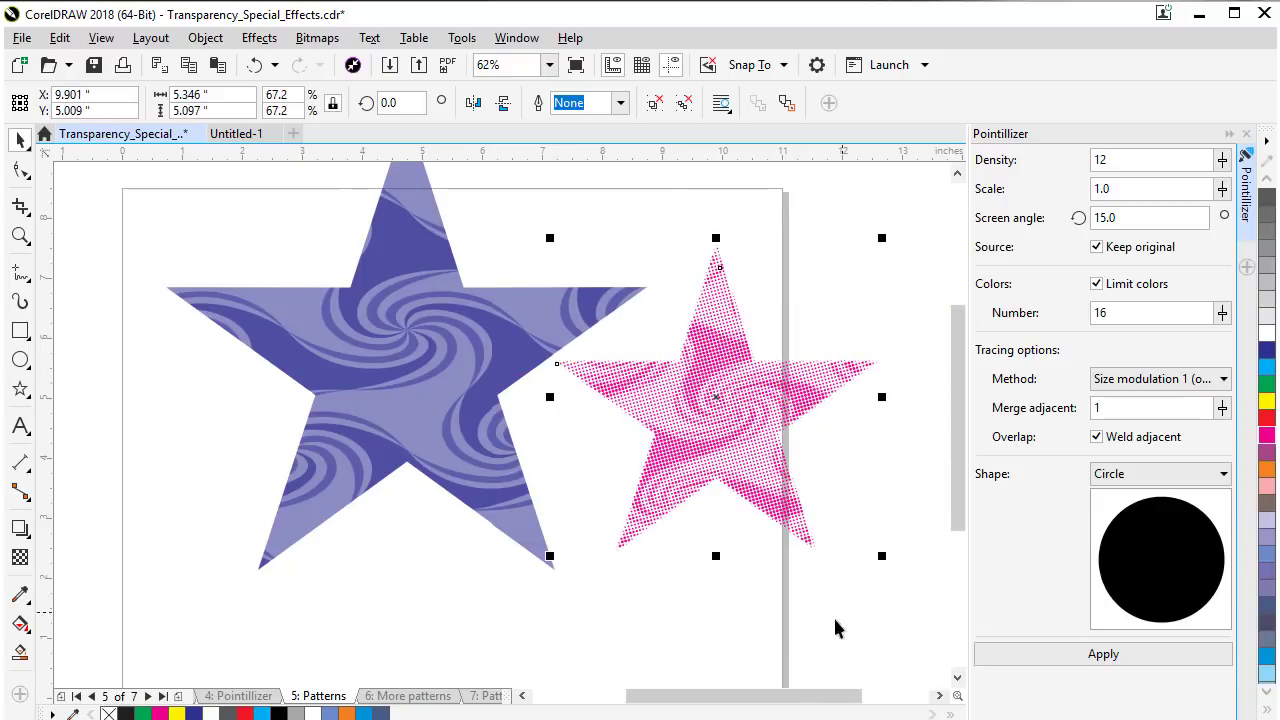
{"action": "left_click", "coordinate": [688, 603]}
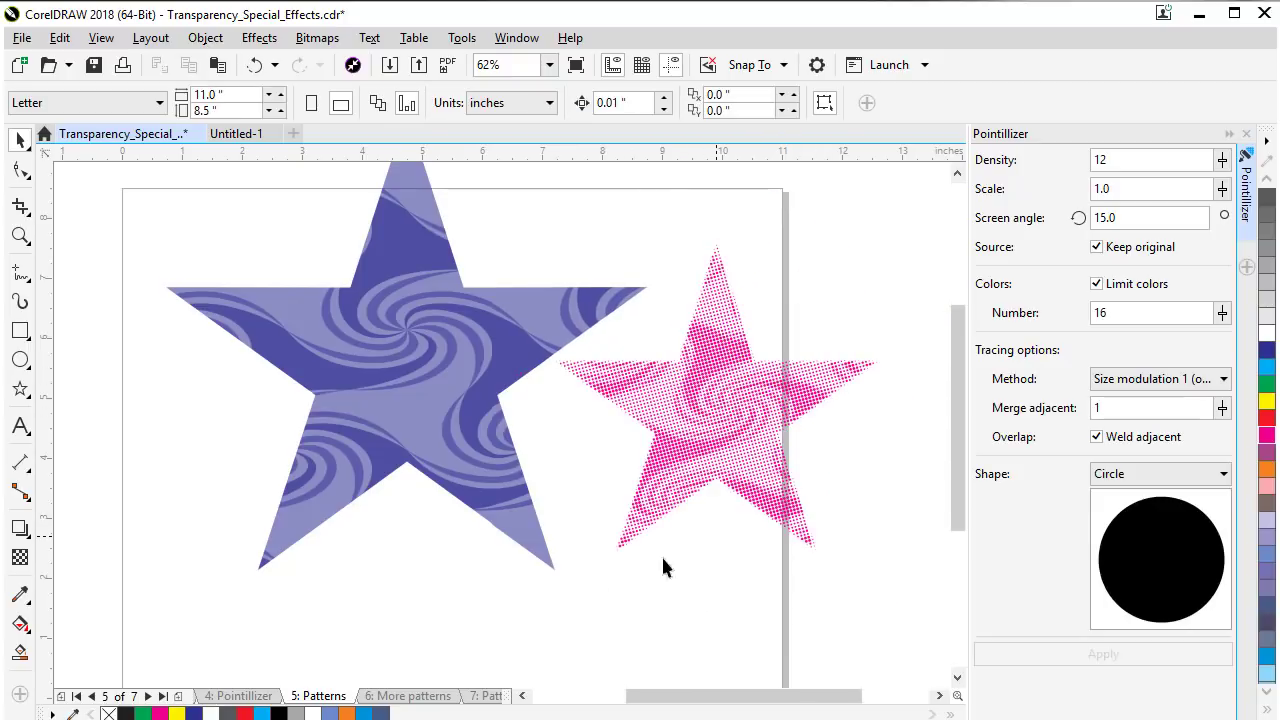
- View the 6: More patterns page, then the 7: Patterns with pointillizer page
{"action": "left_click", "coordinate": [411, 697]}
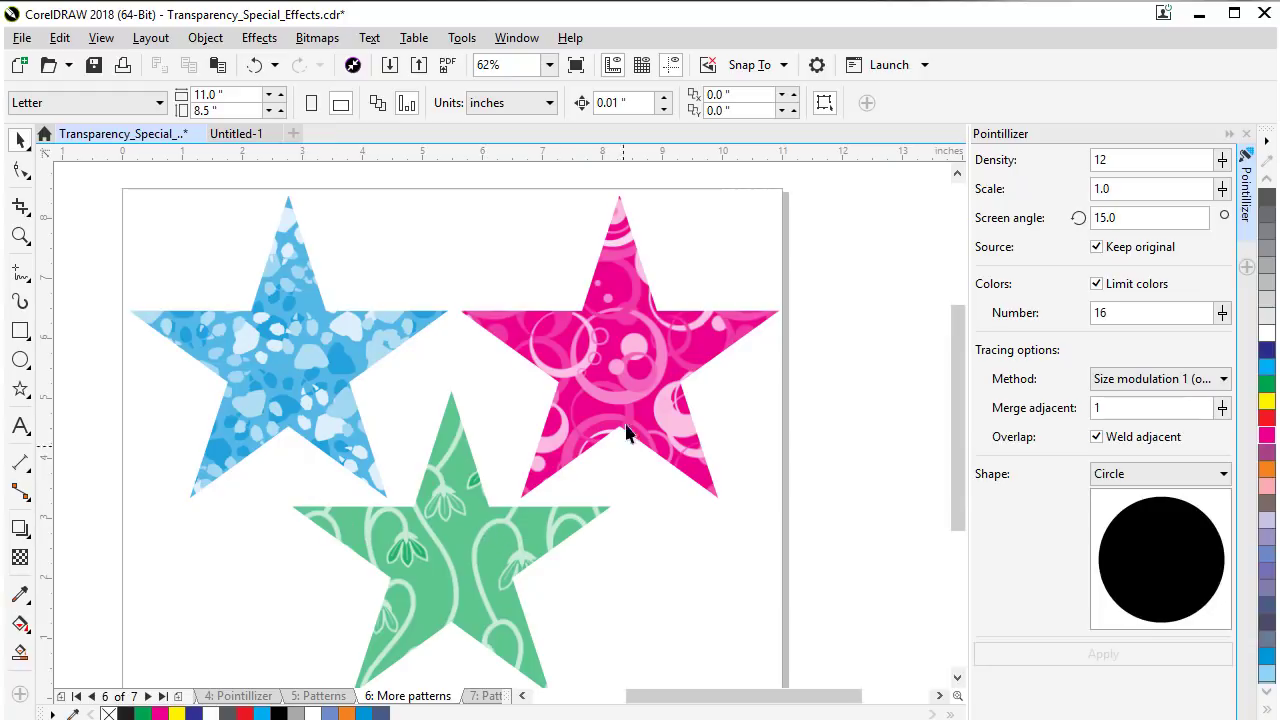
{"action": "left_click", "coordinate": [486, 696]}
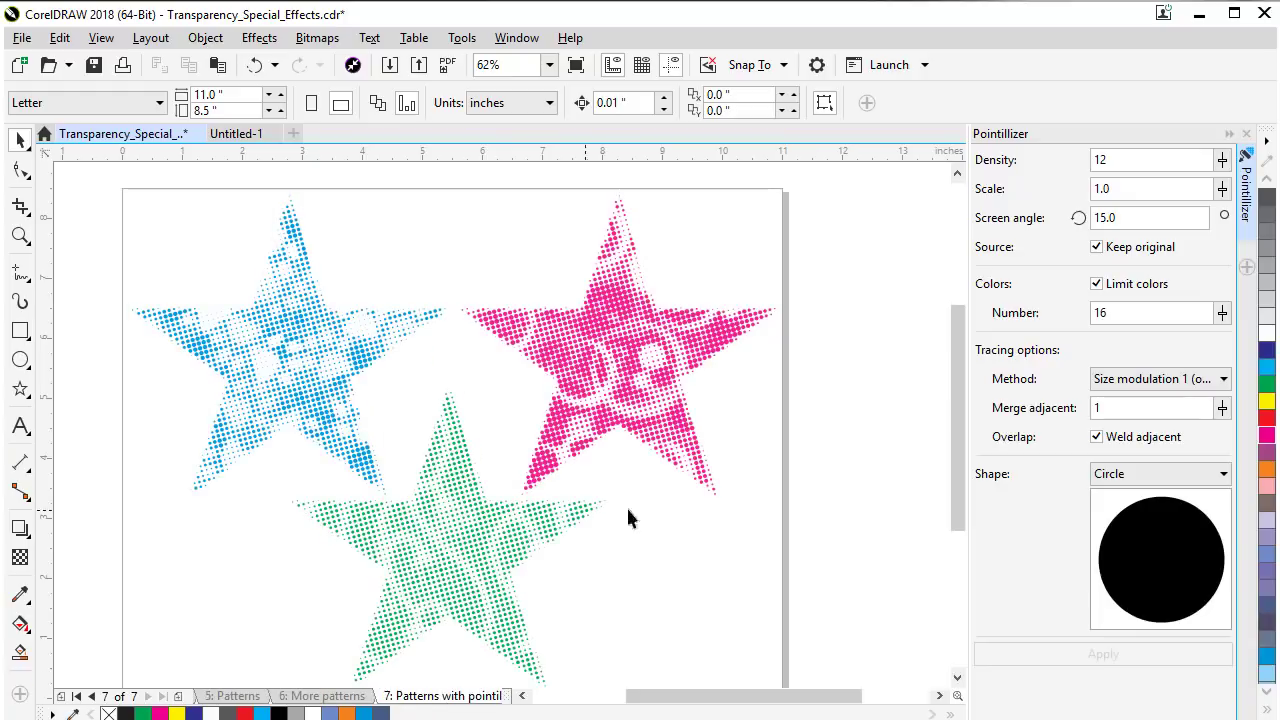